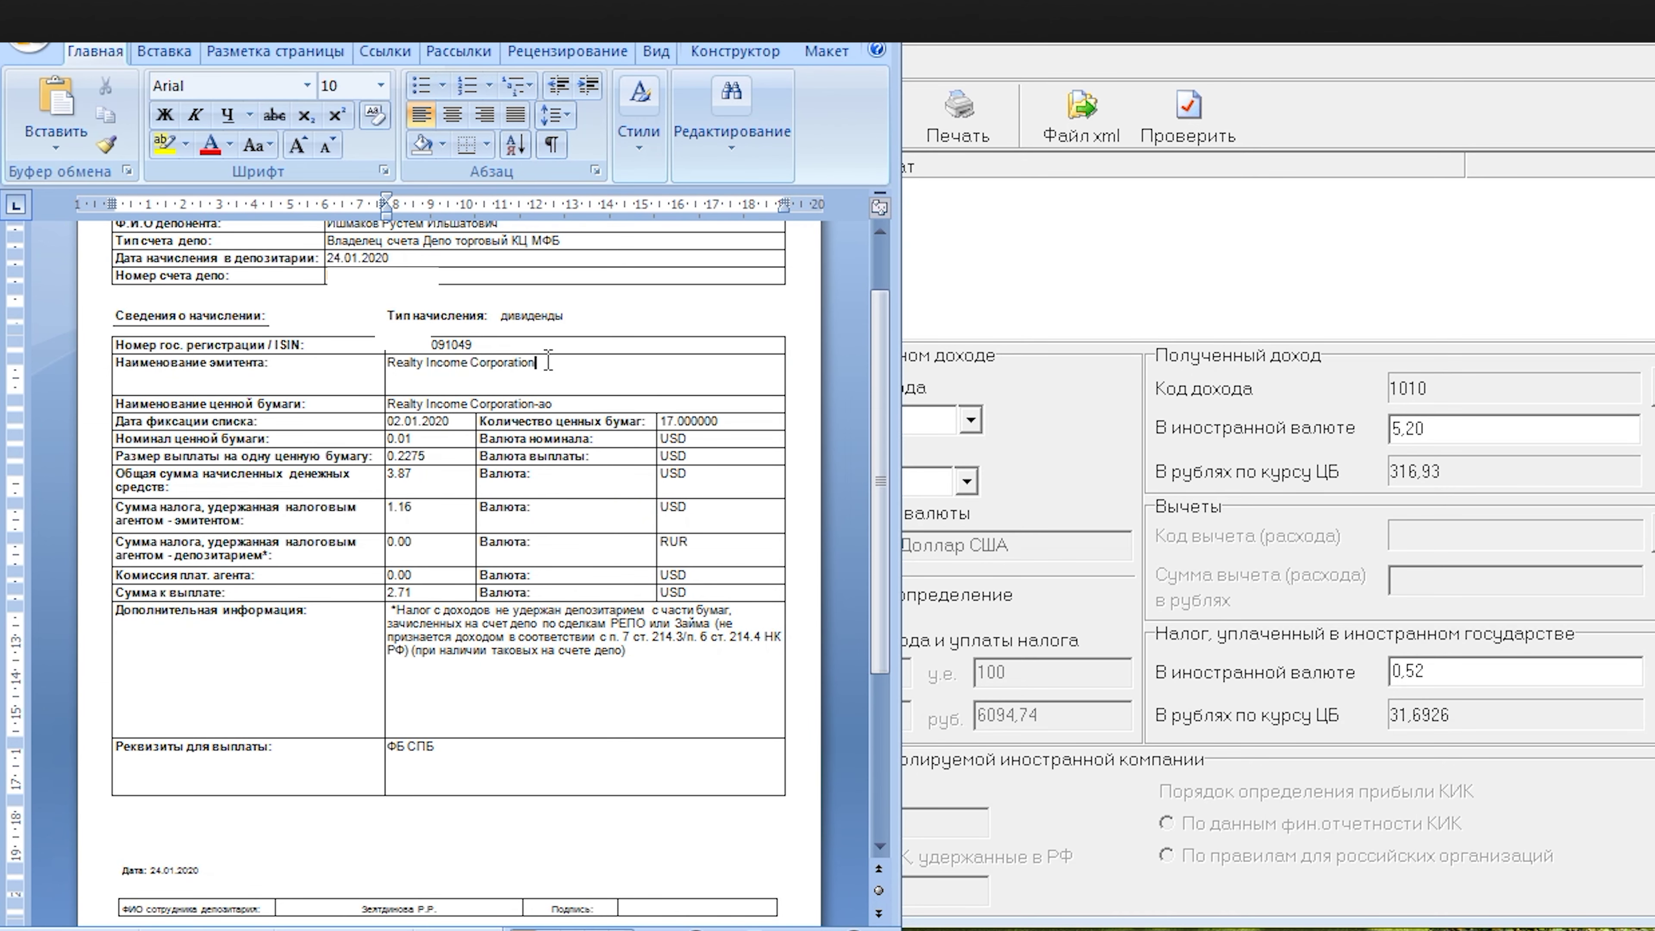
# Switch to Декларация 2020 and add Realty Income Corporation as a foreign payment source with country code 840.
pyautogui.click(974, 287)
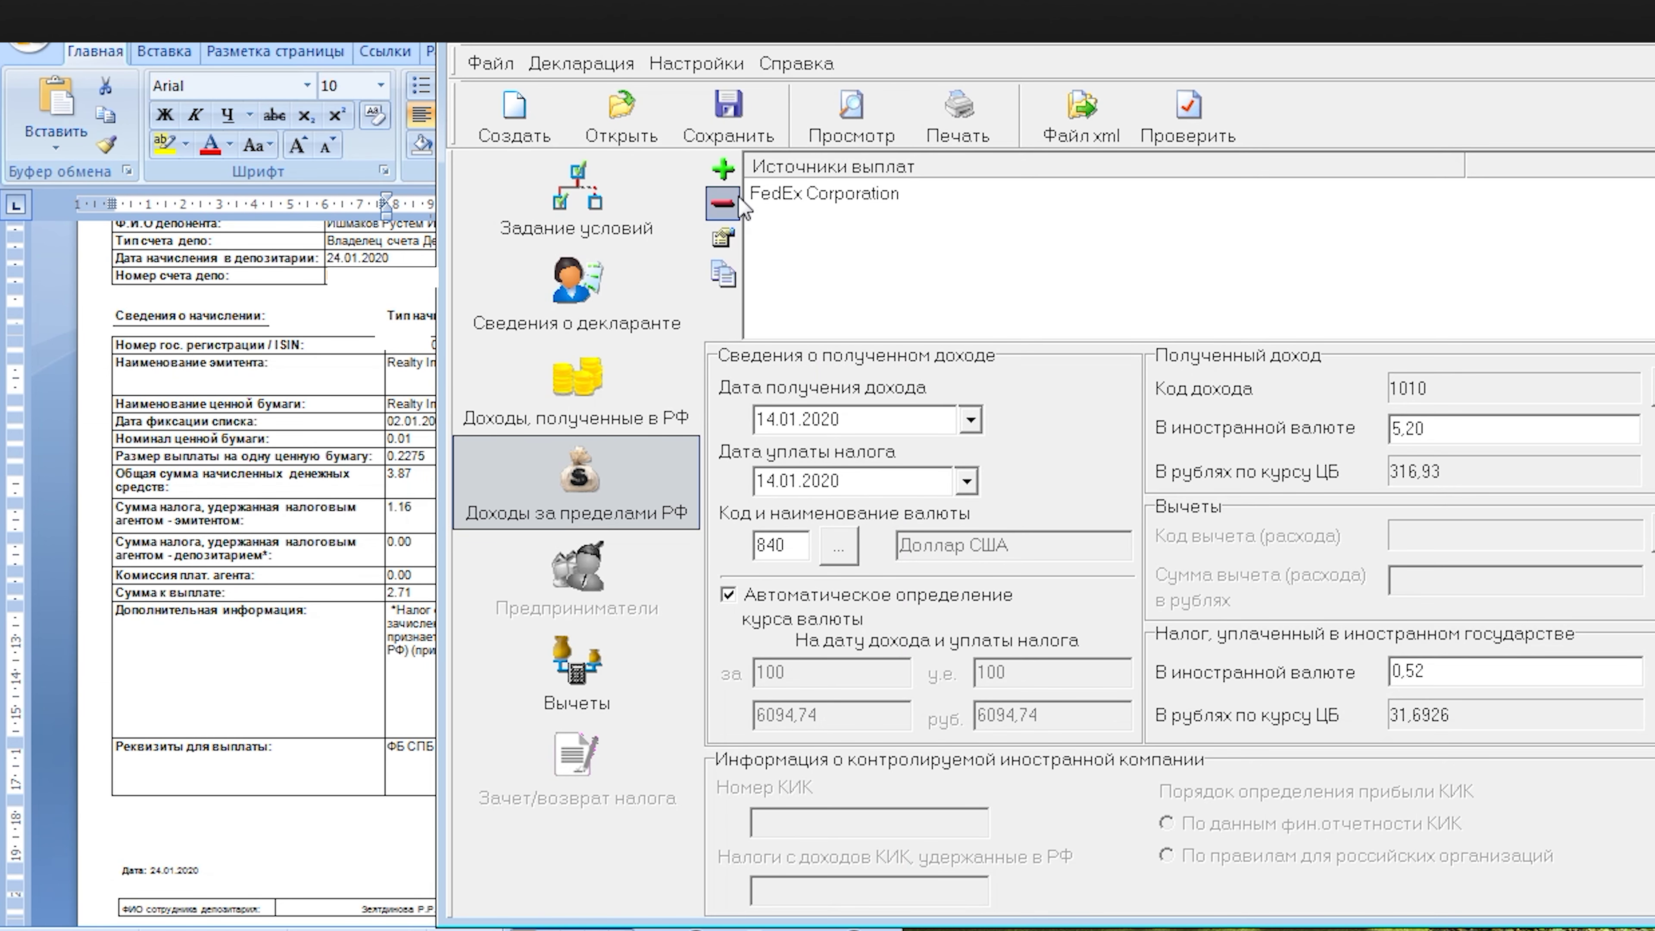
pyautogui.click(722, 169)
pyautogui.write('Realty Income Corporation')
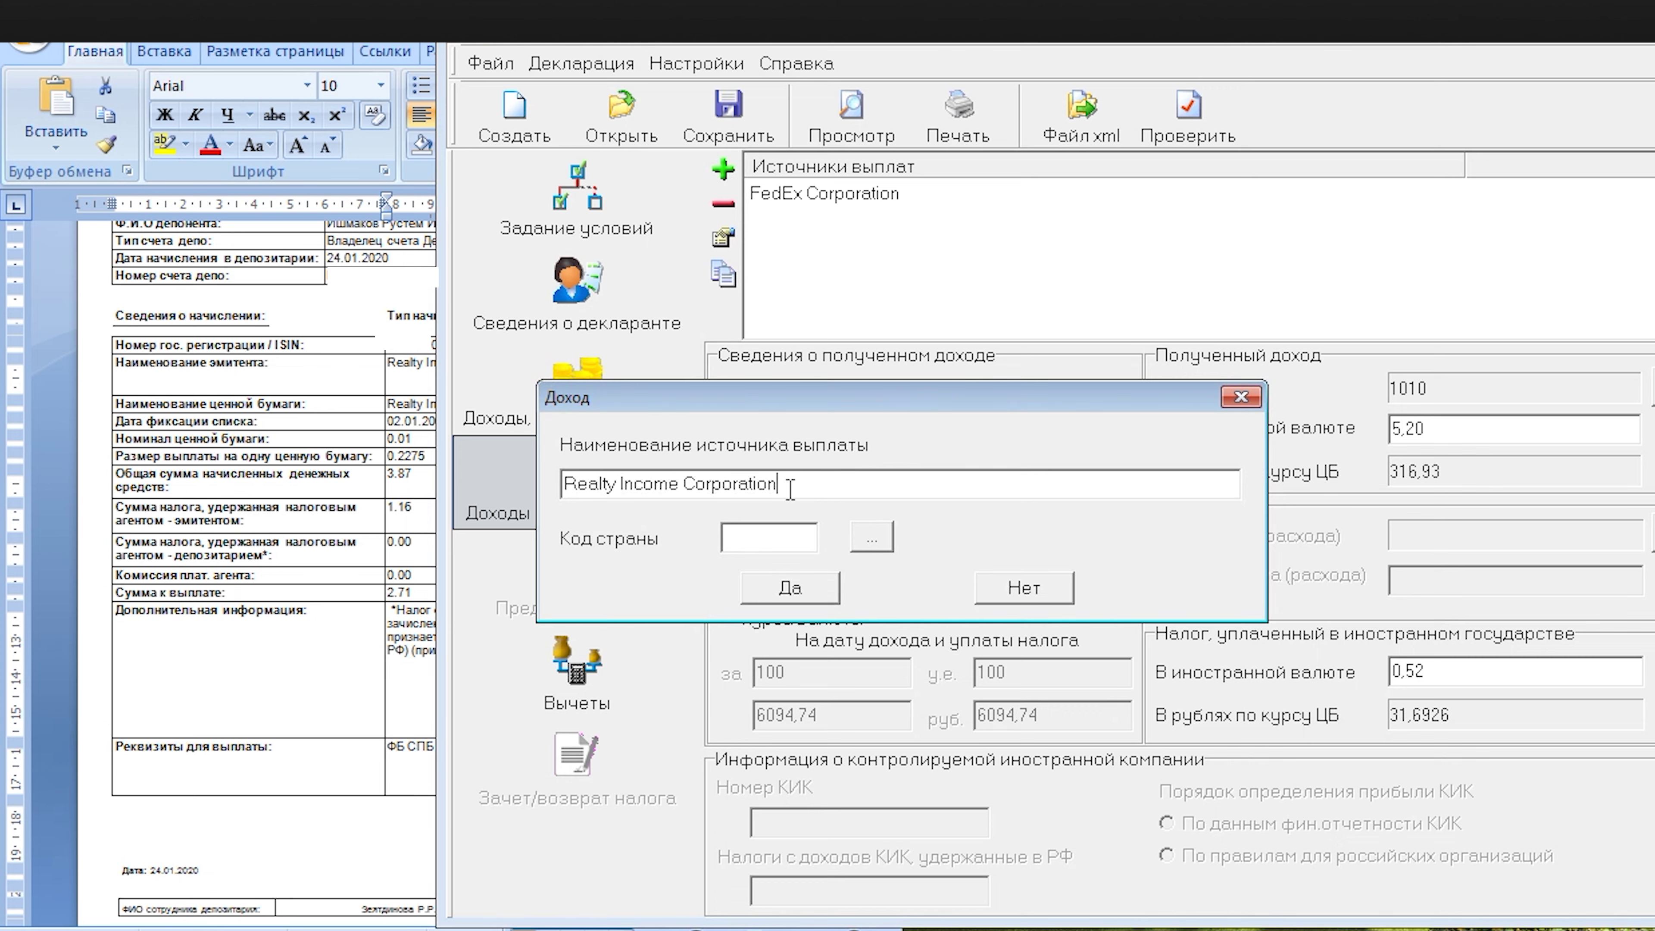
pyautogui.click(796, 534)
pyautogui.write('840')
pyautogui.click(820, 588)
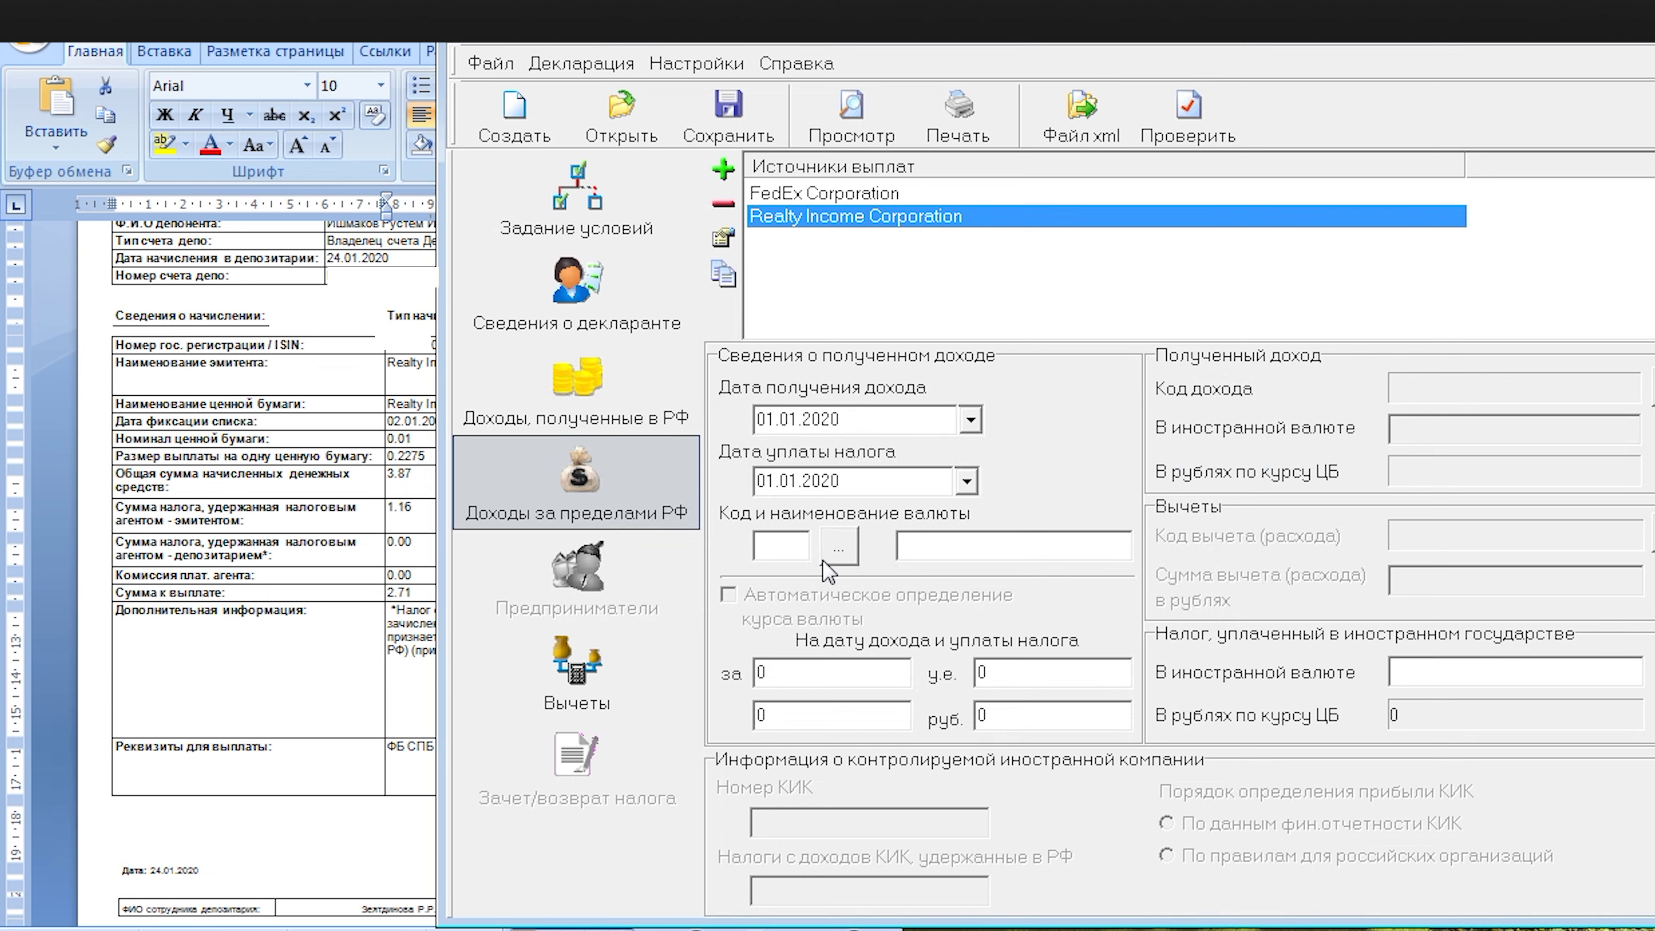
# Set both the income date and the tax payment date of Realty Income Corporation to 24.01.2020.
pyautogui.click(971, 422)
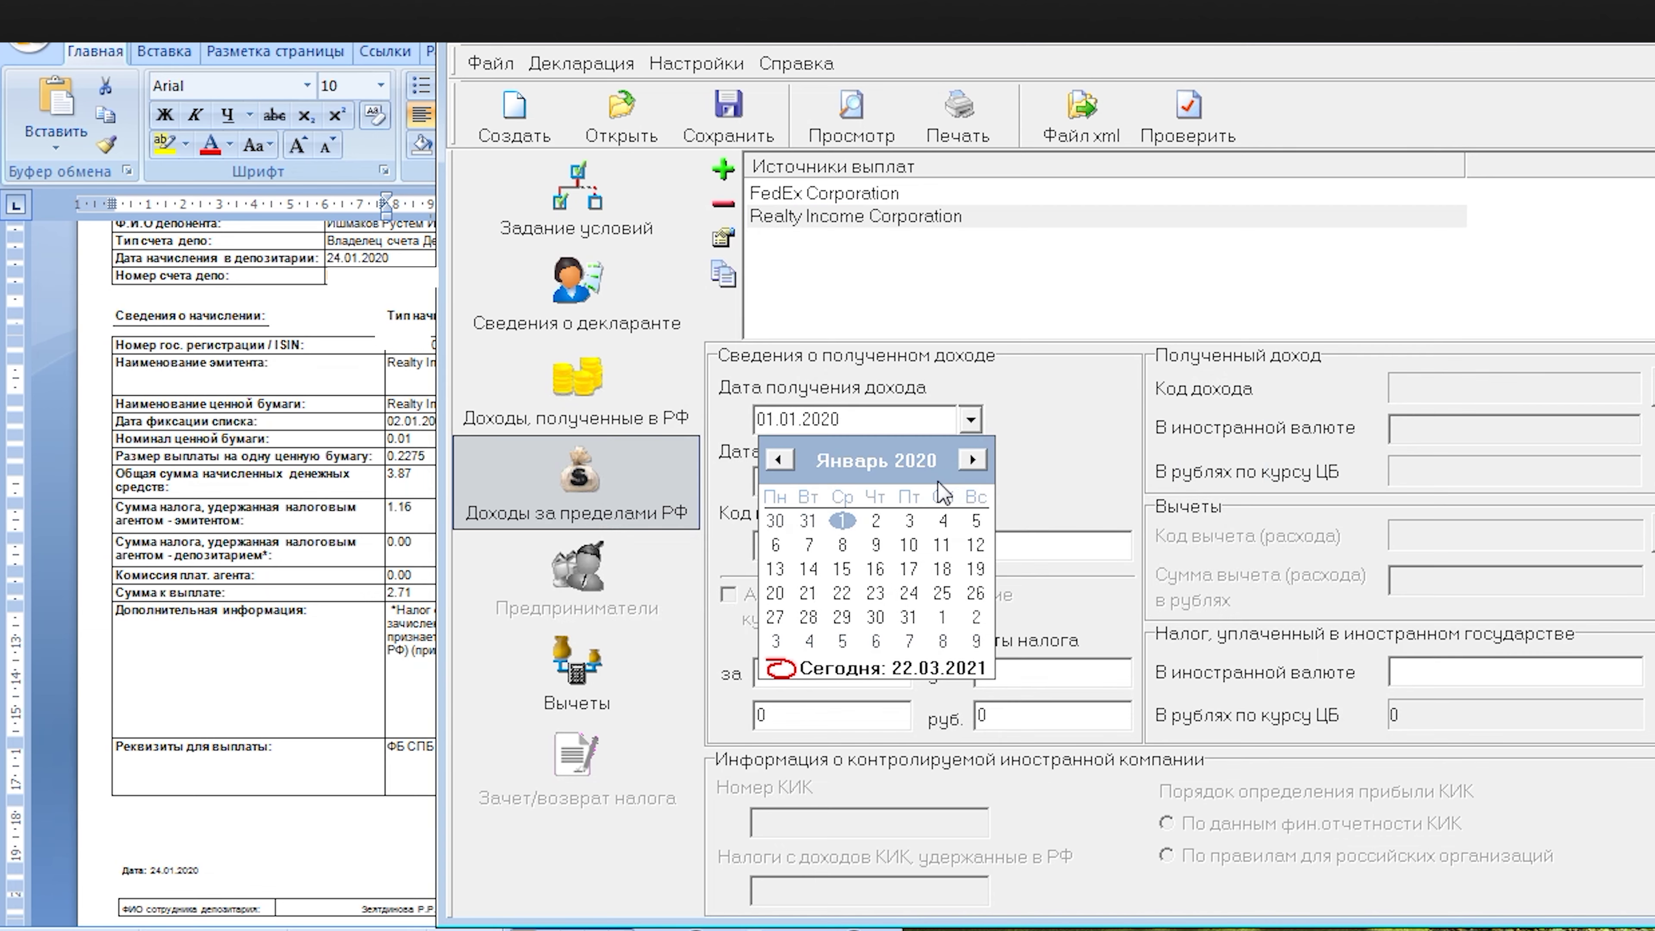
pyautogui.click(908, 593)
pyautogui.click(967, 481)
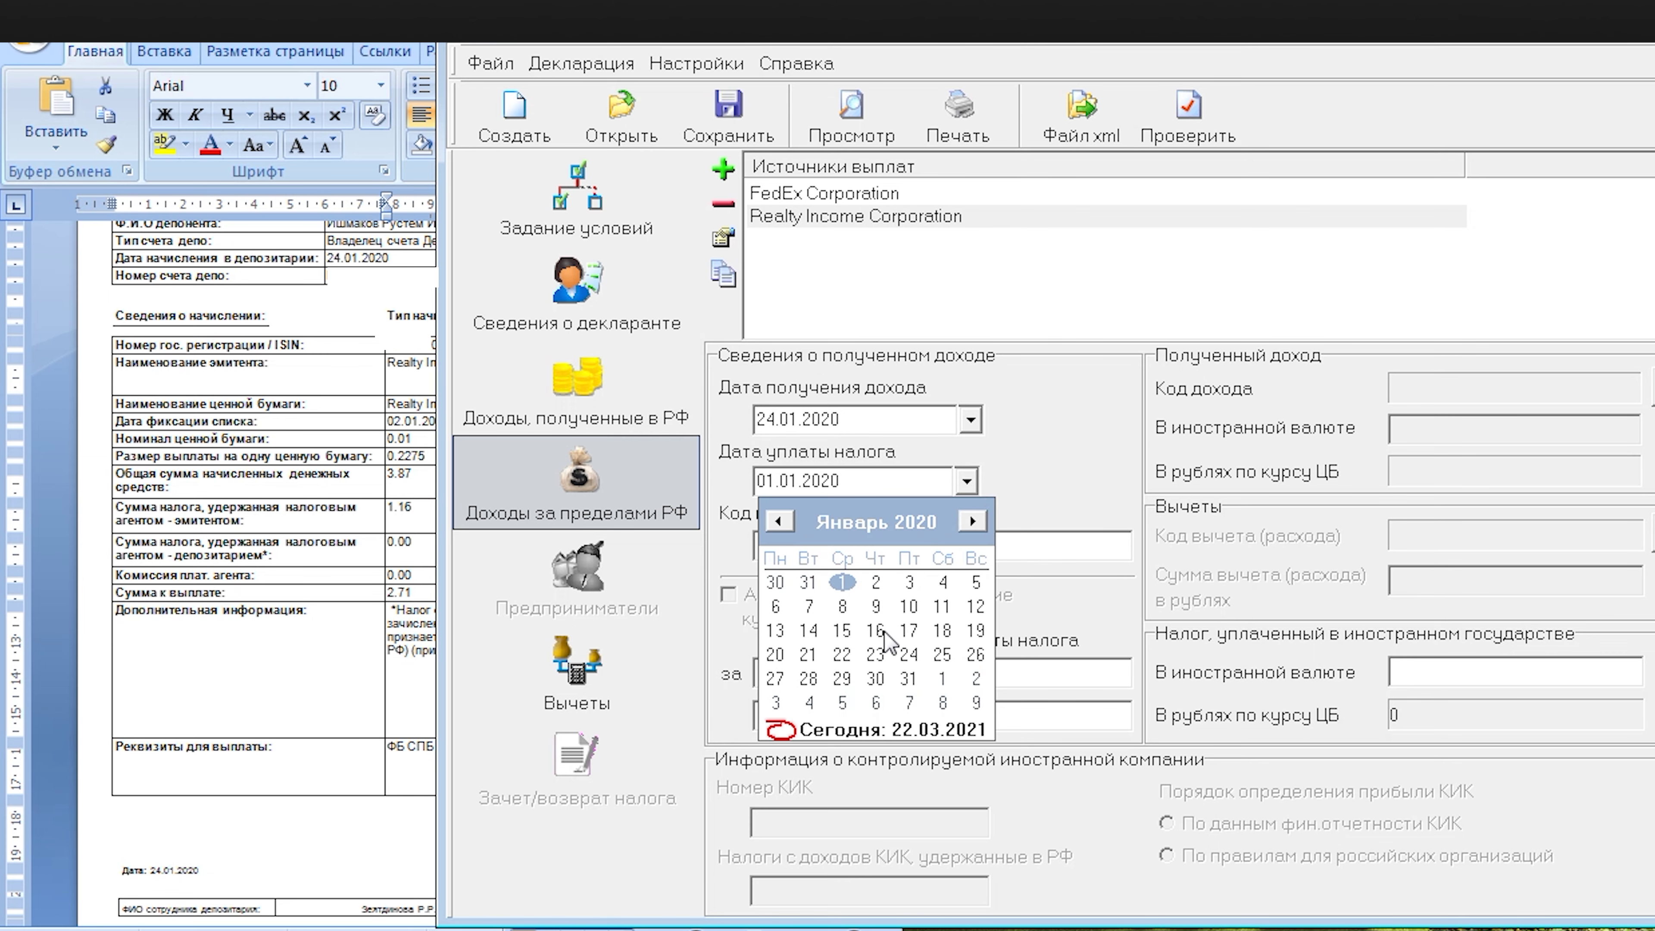
pyautogui.click(906, 655)
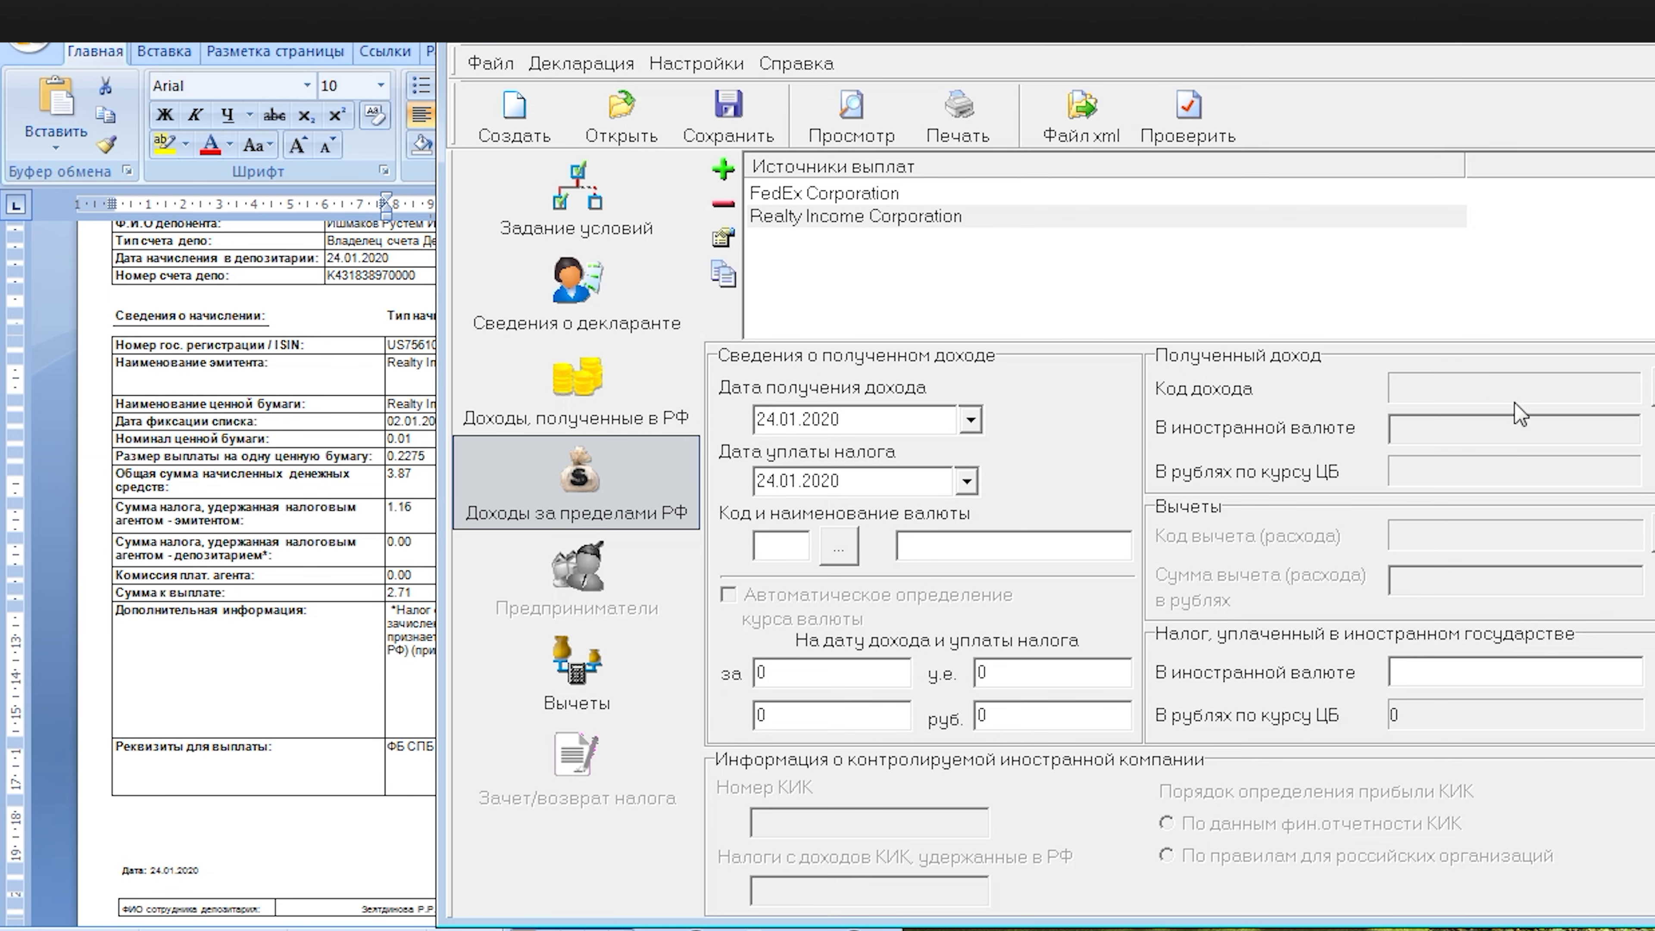
# Assign income code 1010 (Дивиденды) to the Realty Income Corporation entry and set its foreign-currency income to 3,87.
pyautogui.click(1650, 390)
pyautogui.click(634, 444)
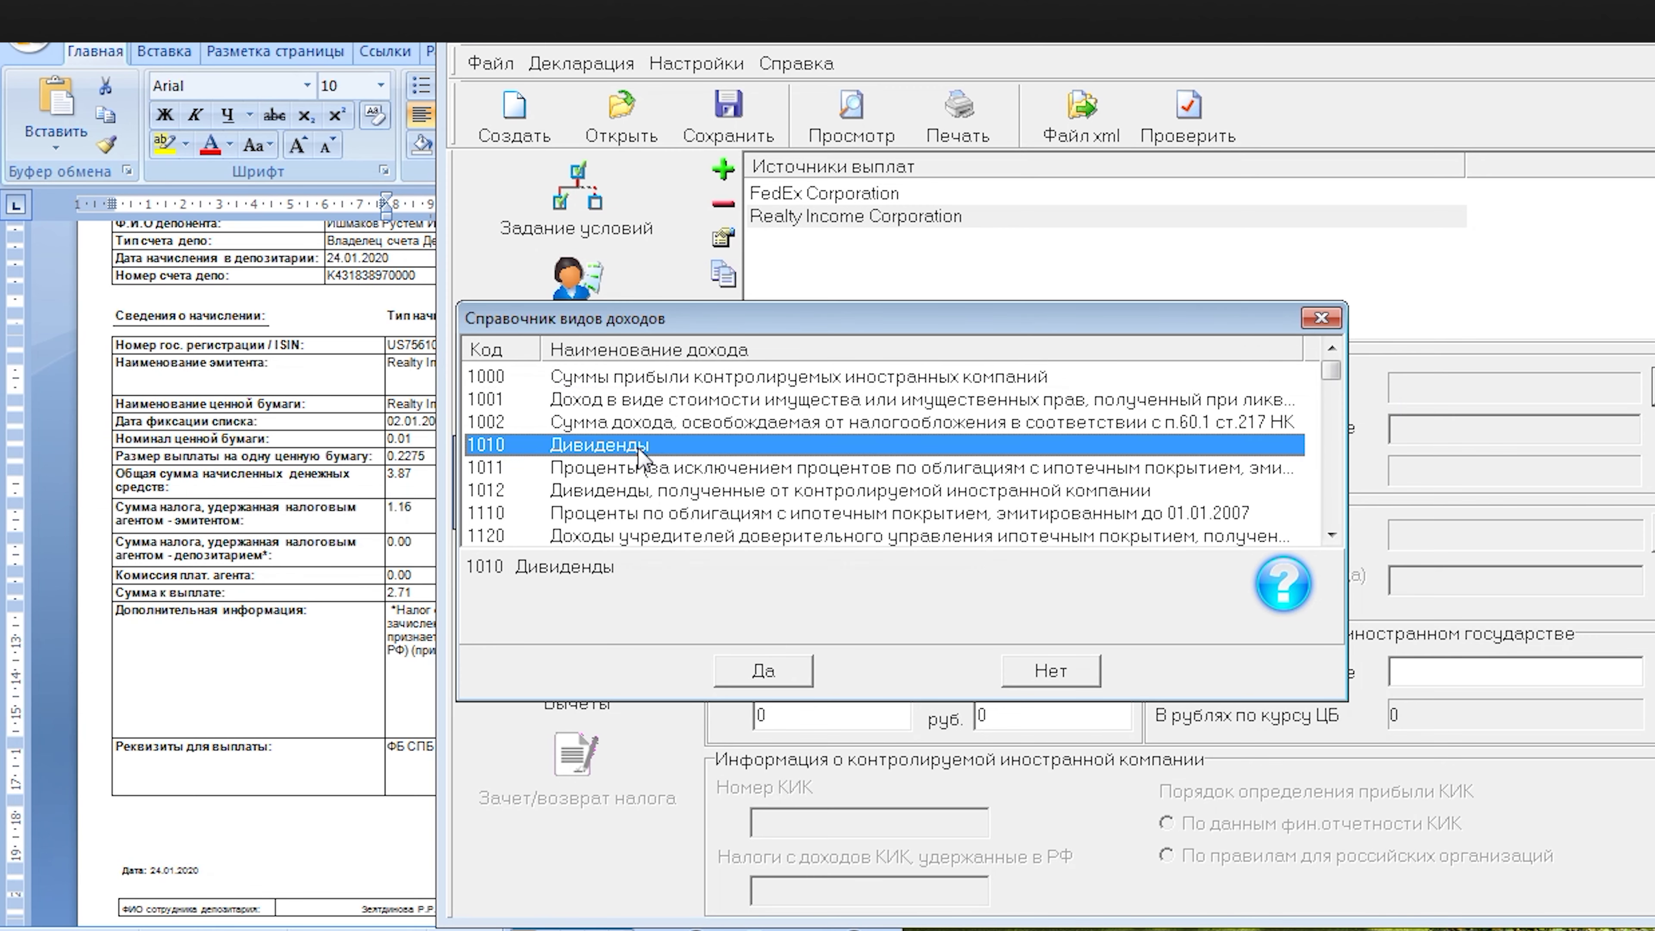
pyautogui.click(796, 675)
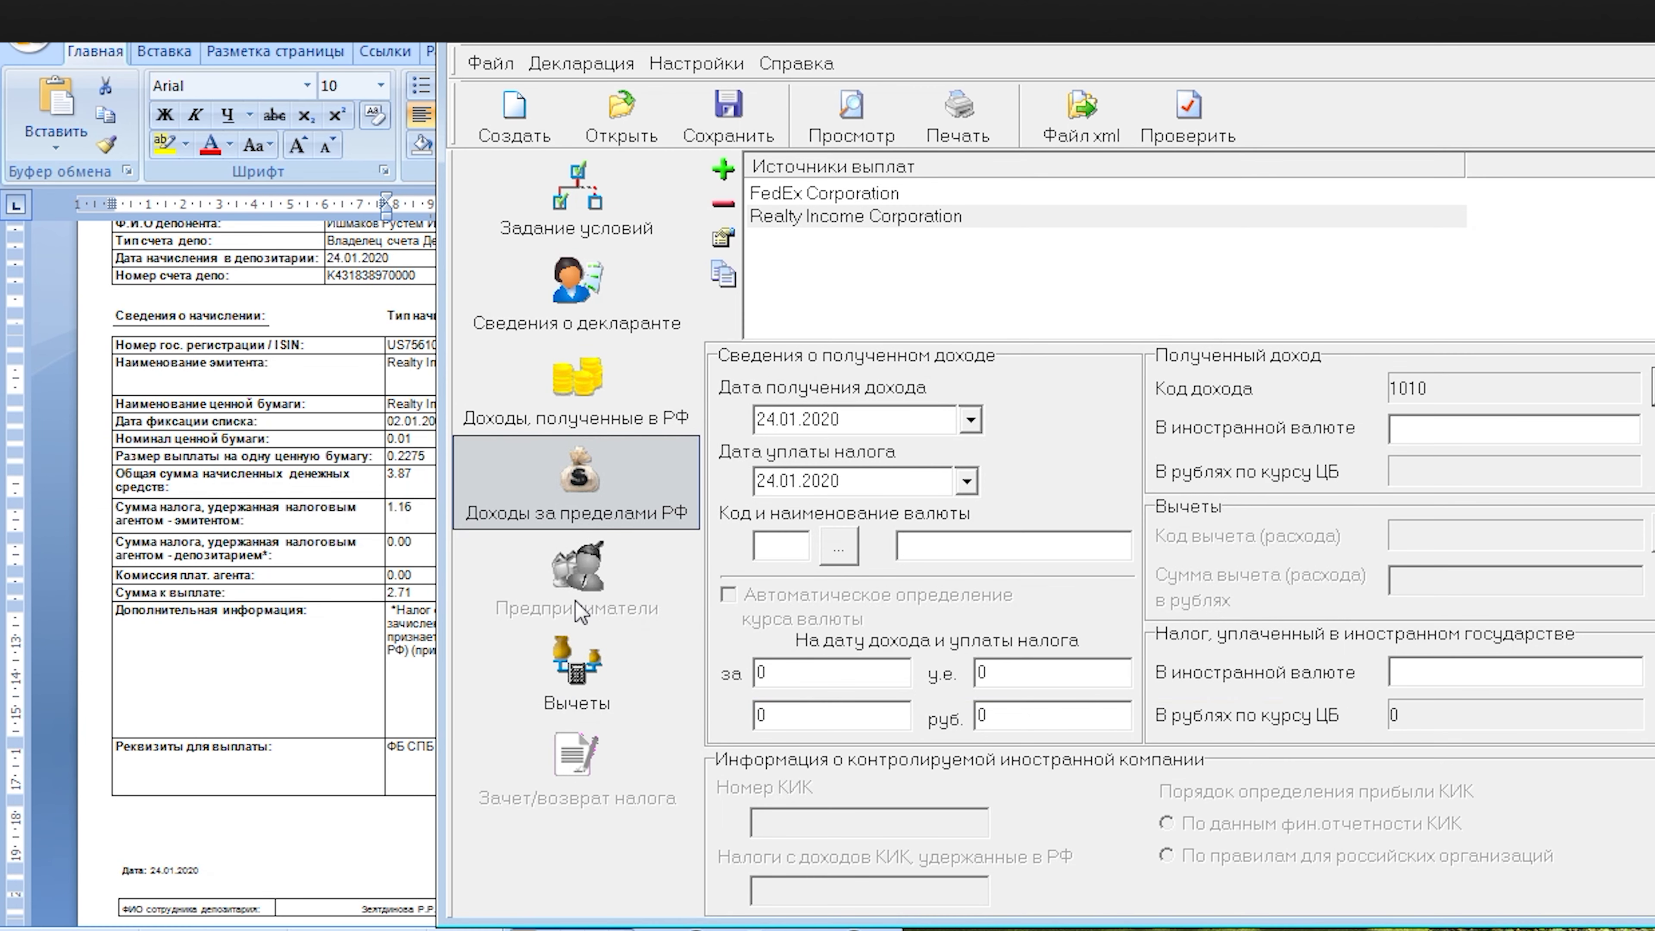
pyautogui.click(1486, 432)
pyautogui.write('3,87')
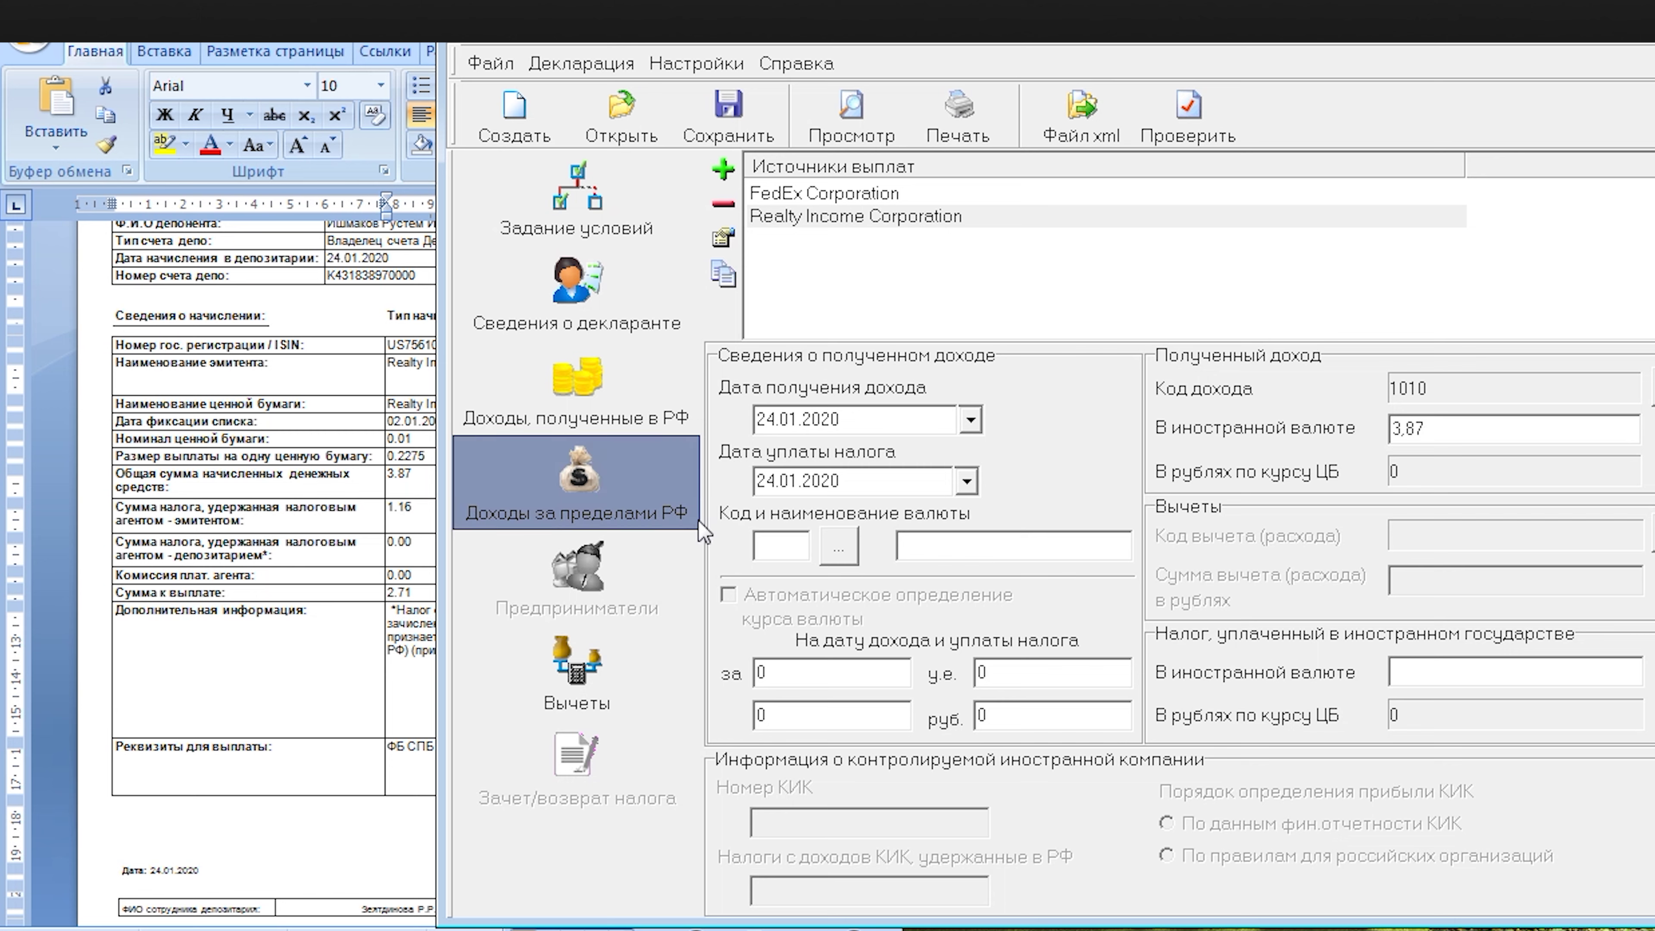
# Set currency code 840 and foreign tax paid 1,16 with automatic exchange rate detection for Realty Income Corporation, and save the declaration.
pyautogui.click(797, 545)
pyautogui.write('840')
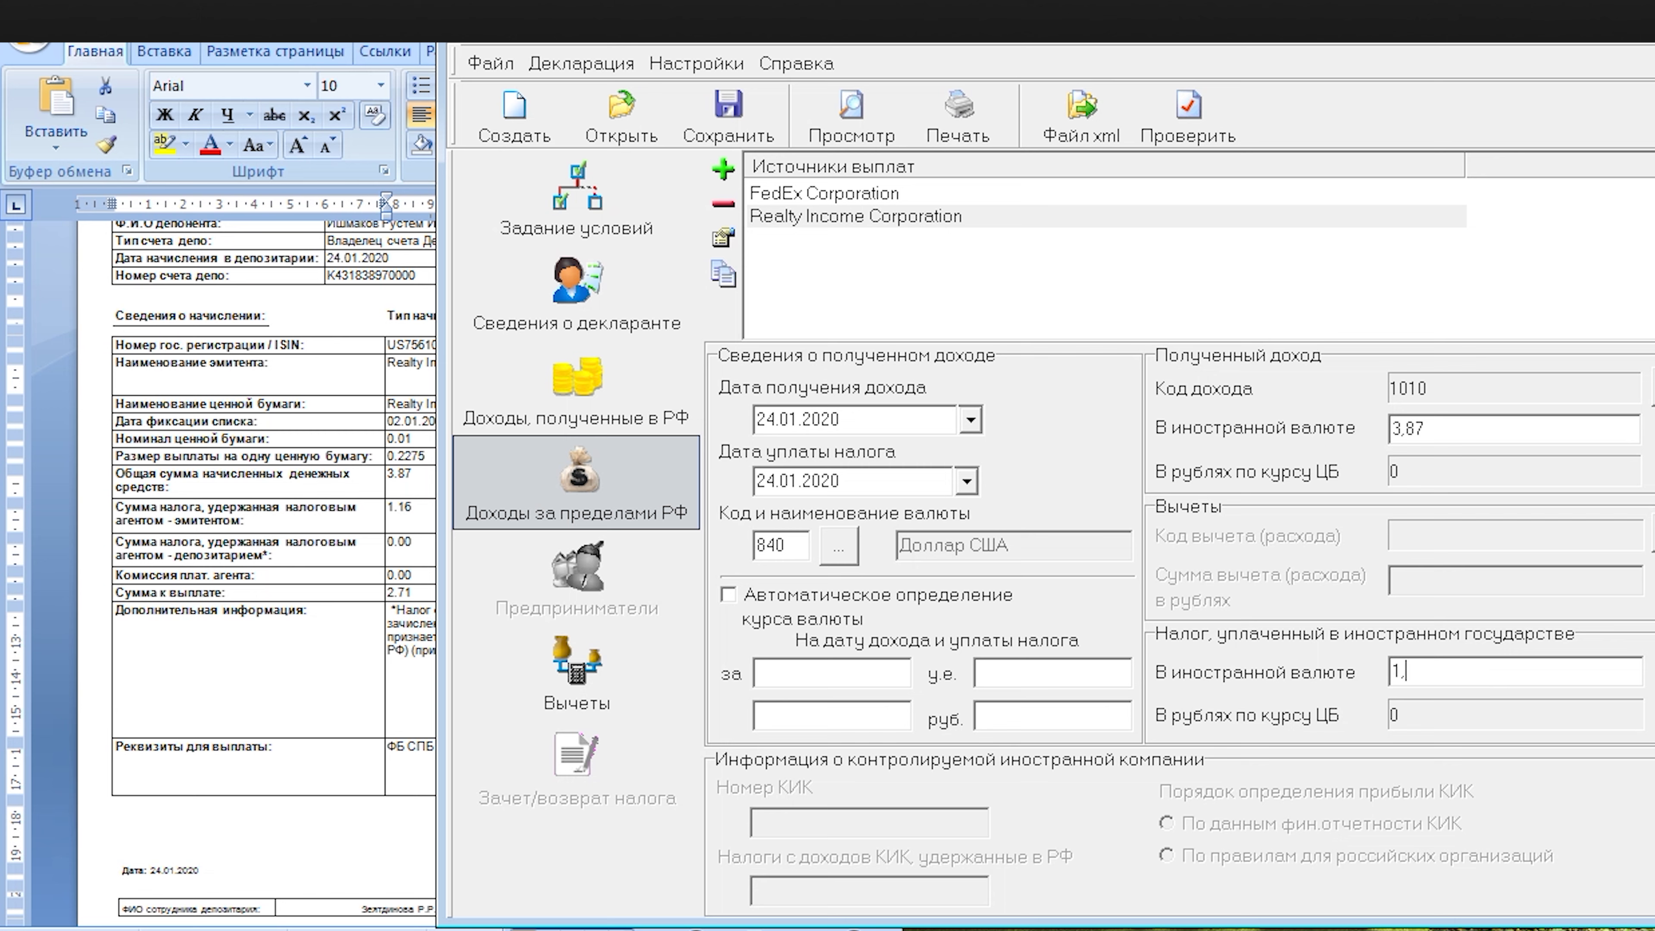
pyautogui.click(729, 595)
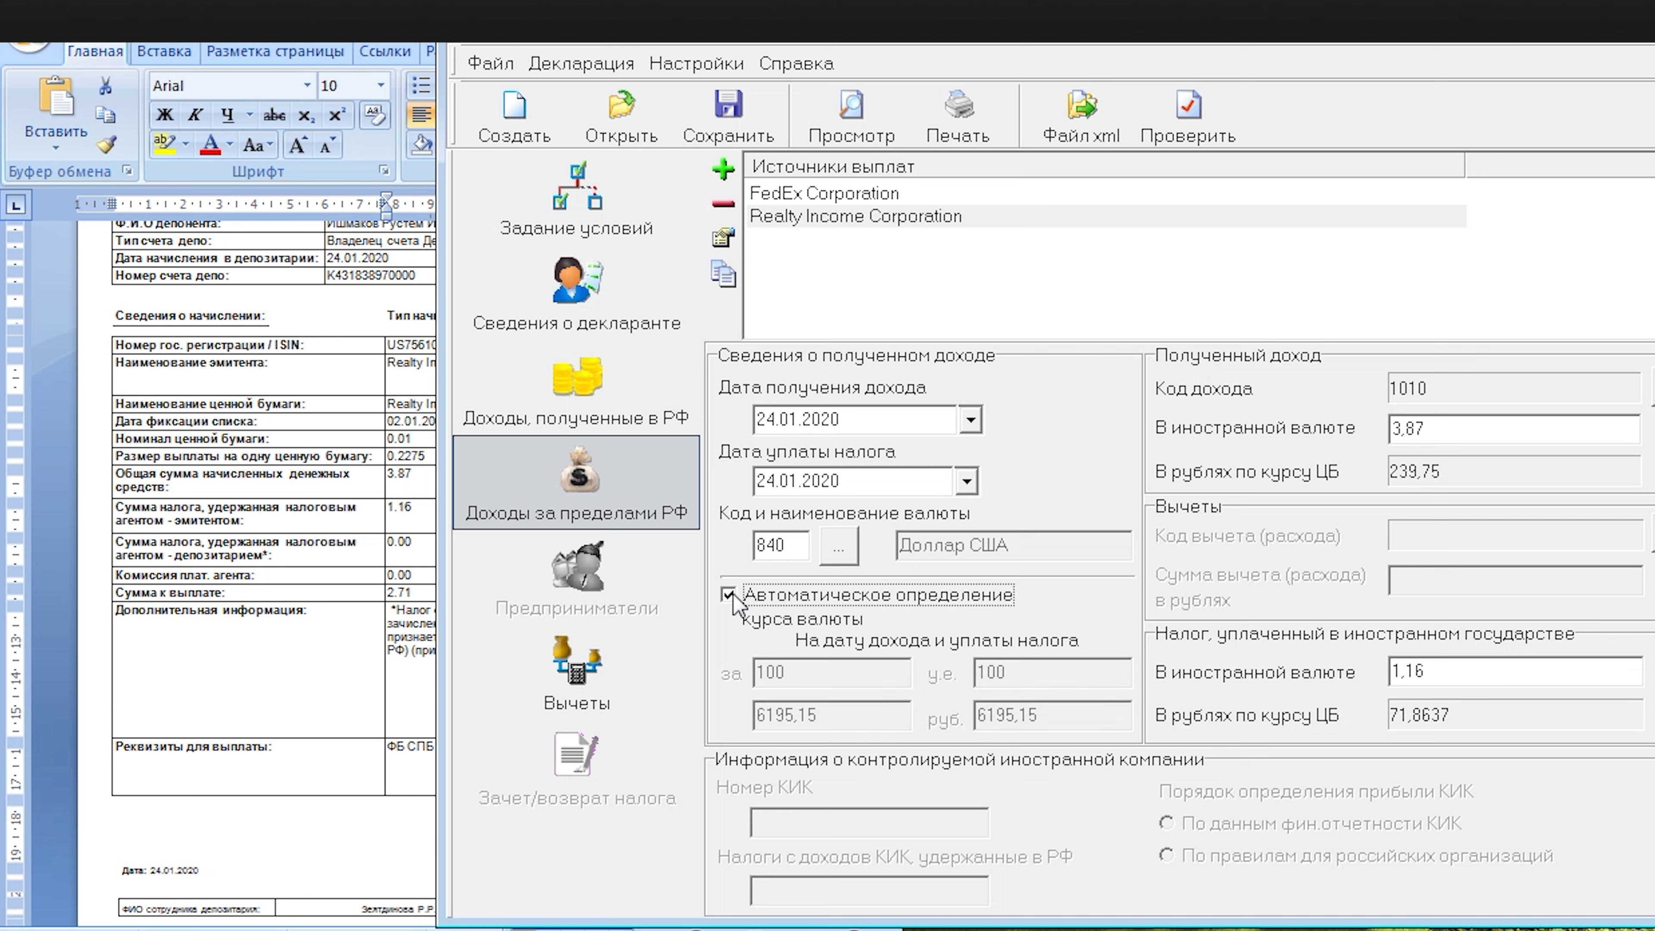
pyautogui.click(766, 123)
# Close the Realty Income Corporation notice in Word and open the General Electric Company dividend notice.
pyautogui.click(329, 277)
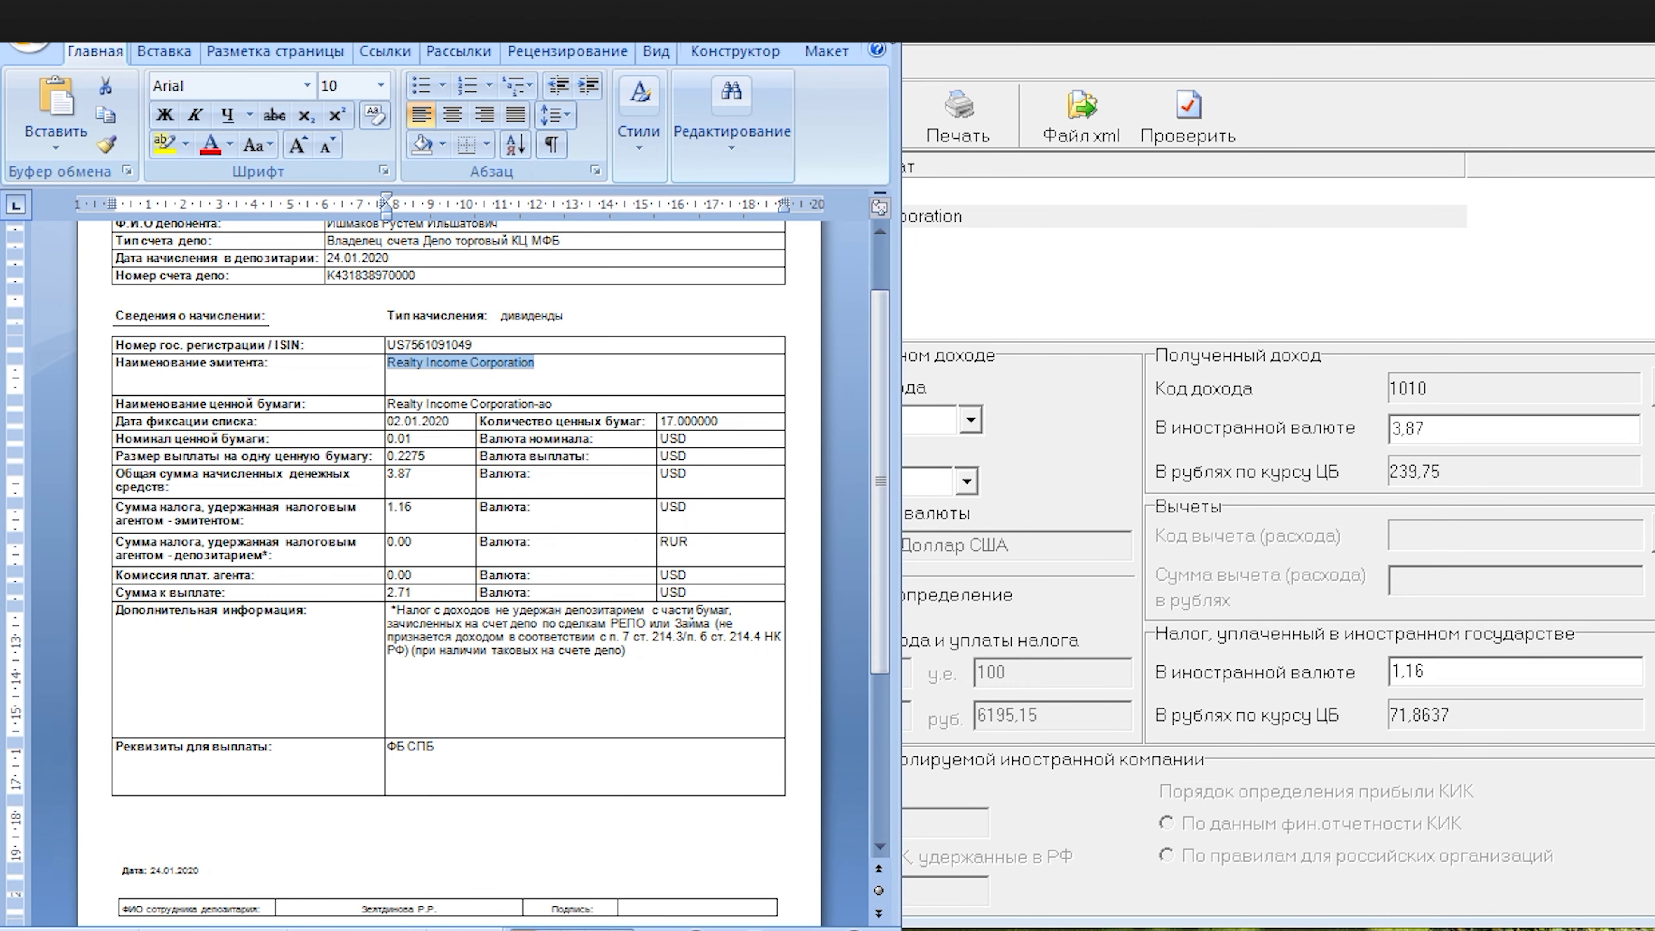
pyautogui.hotkey('alt', 'F4')
pyautogui.doubleClick(295, 242)
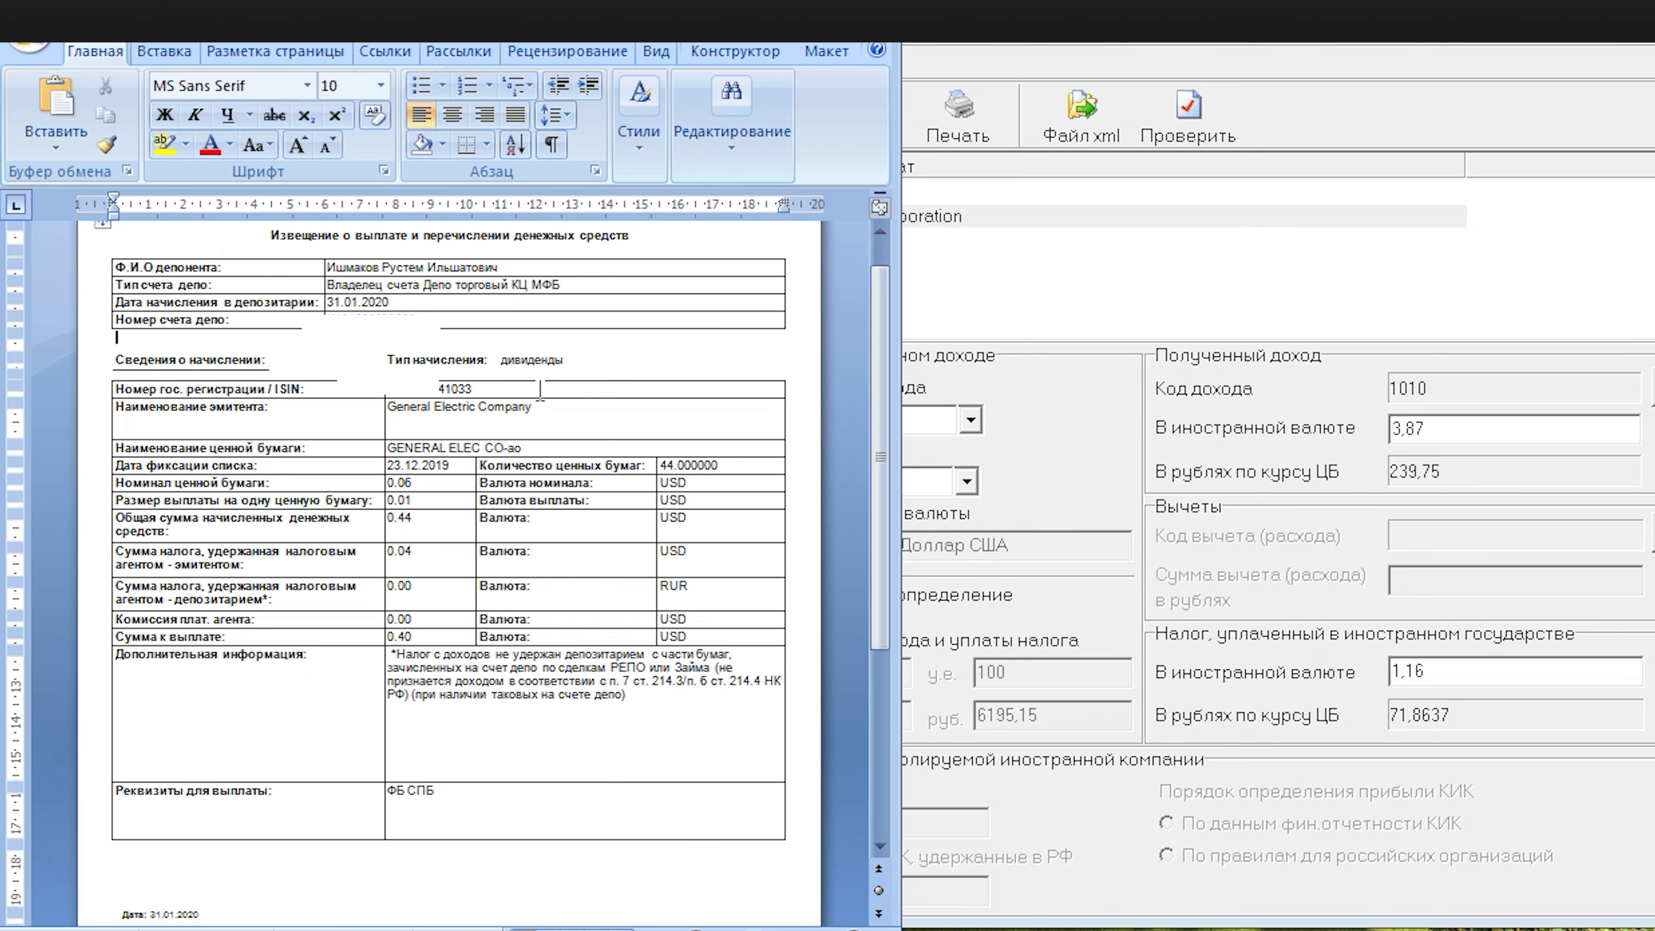
# Copy the issuer name General Electric Company from the notice and add it in Декларация 2020 as a payment source with country code 840.
pyautogui.moveTo(404, 292)
pyautogui.mouseDown()
pyautogui.moveTo(318, 303)
pyautogui.moveTo(389, 302)
pyautogui.mouseUp()
pyautogui.moveTo(538, 415); pyautogui.dragTo(386, 409)
pyautogui.hotkey('ctrl', 'c')
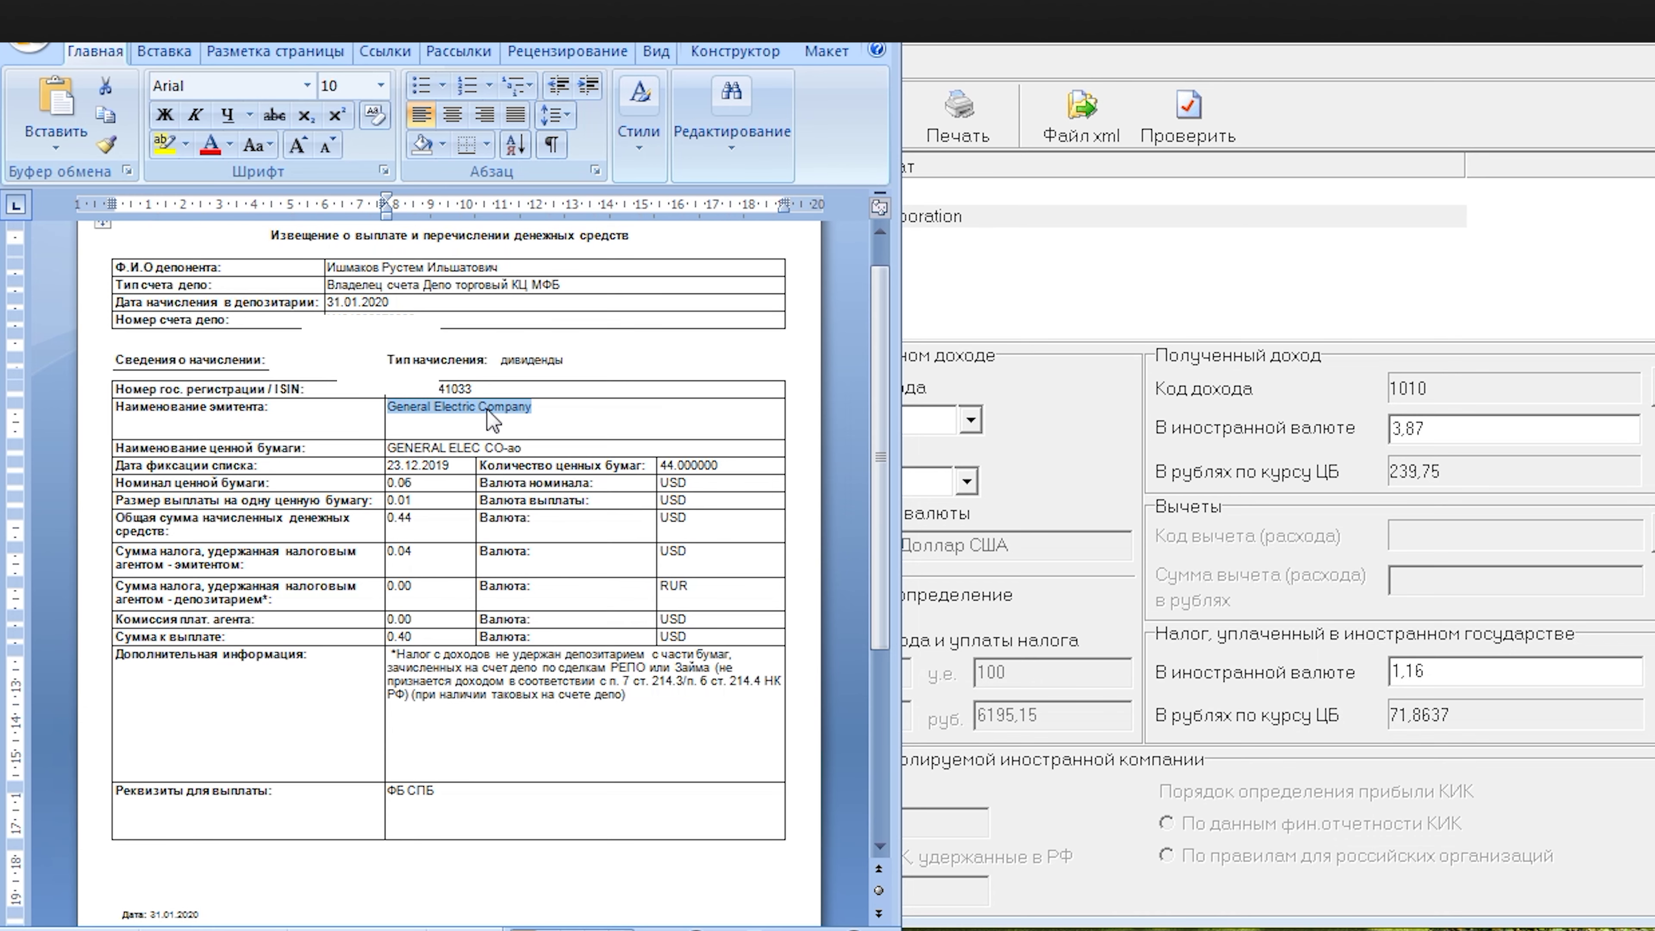
pyautogui.click(1000, 254)
pyautogui.click(723, 169)
pyautogui.hotkey('ctrl', 'v')
pyautogui.click(796, 535)
pyautogui.write('840')
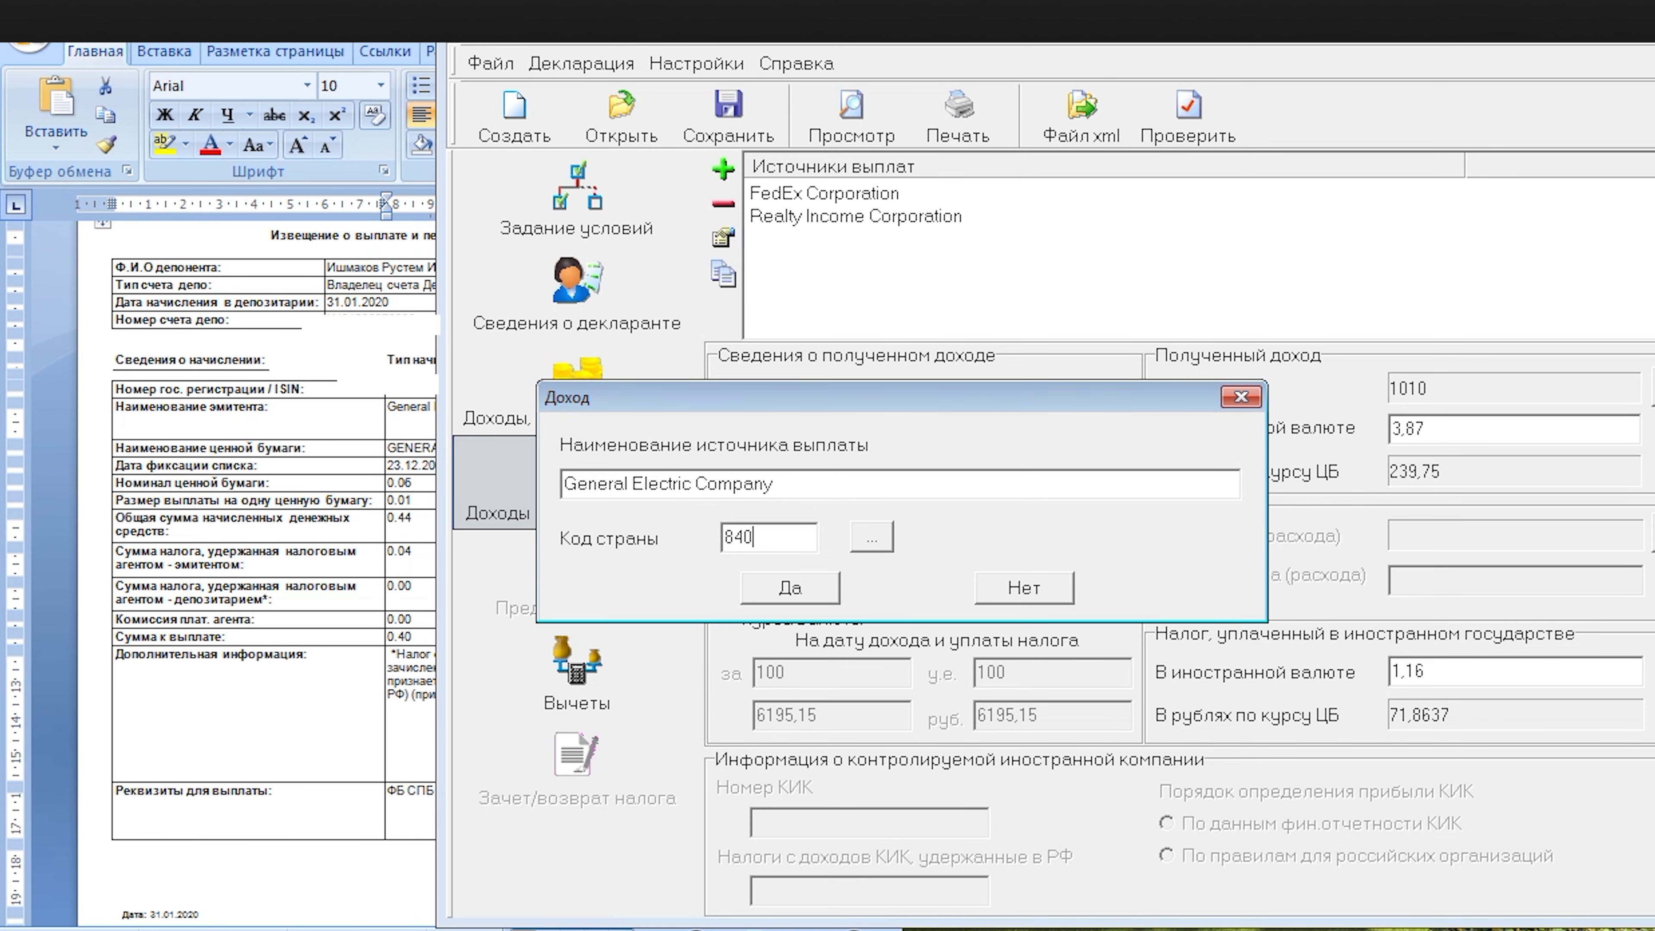
pyautogui.press('Return')
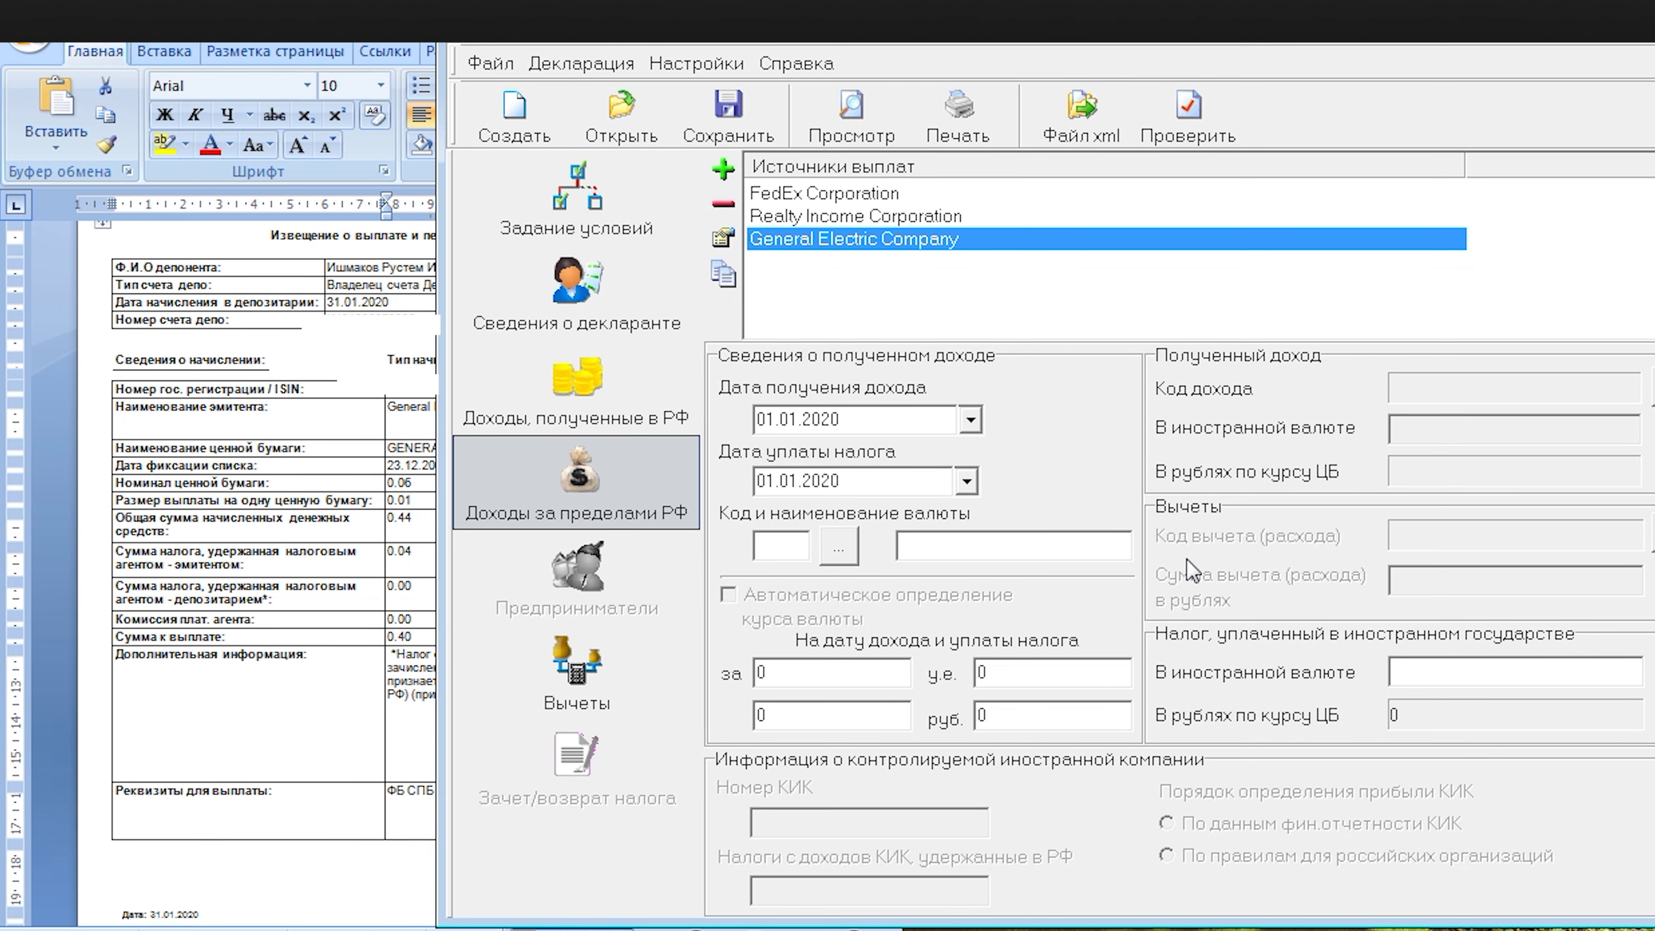
# Assign income code 1010 (Дивиденды) to the General Electric Company entry and set its foreign-currency income to 0,44.
pyautogui.click(1652, 389)
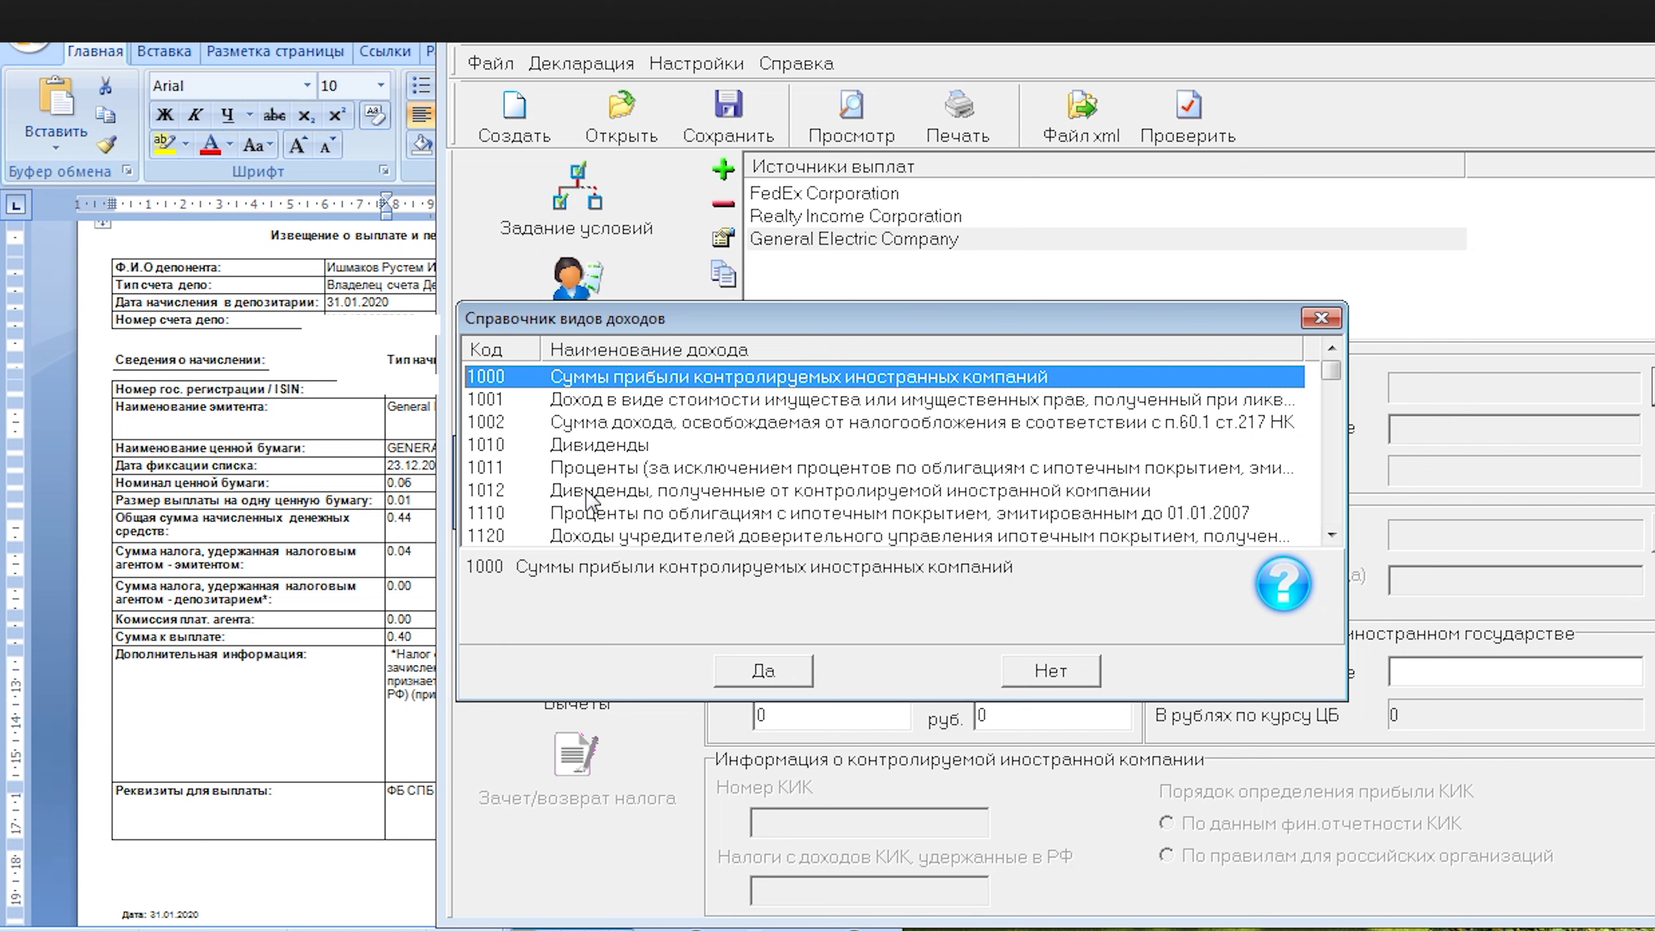
pyautogui.click(566, 447)
pyautogui.click(761, 666)
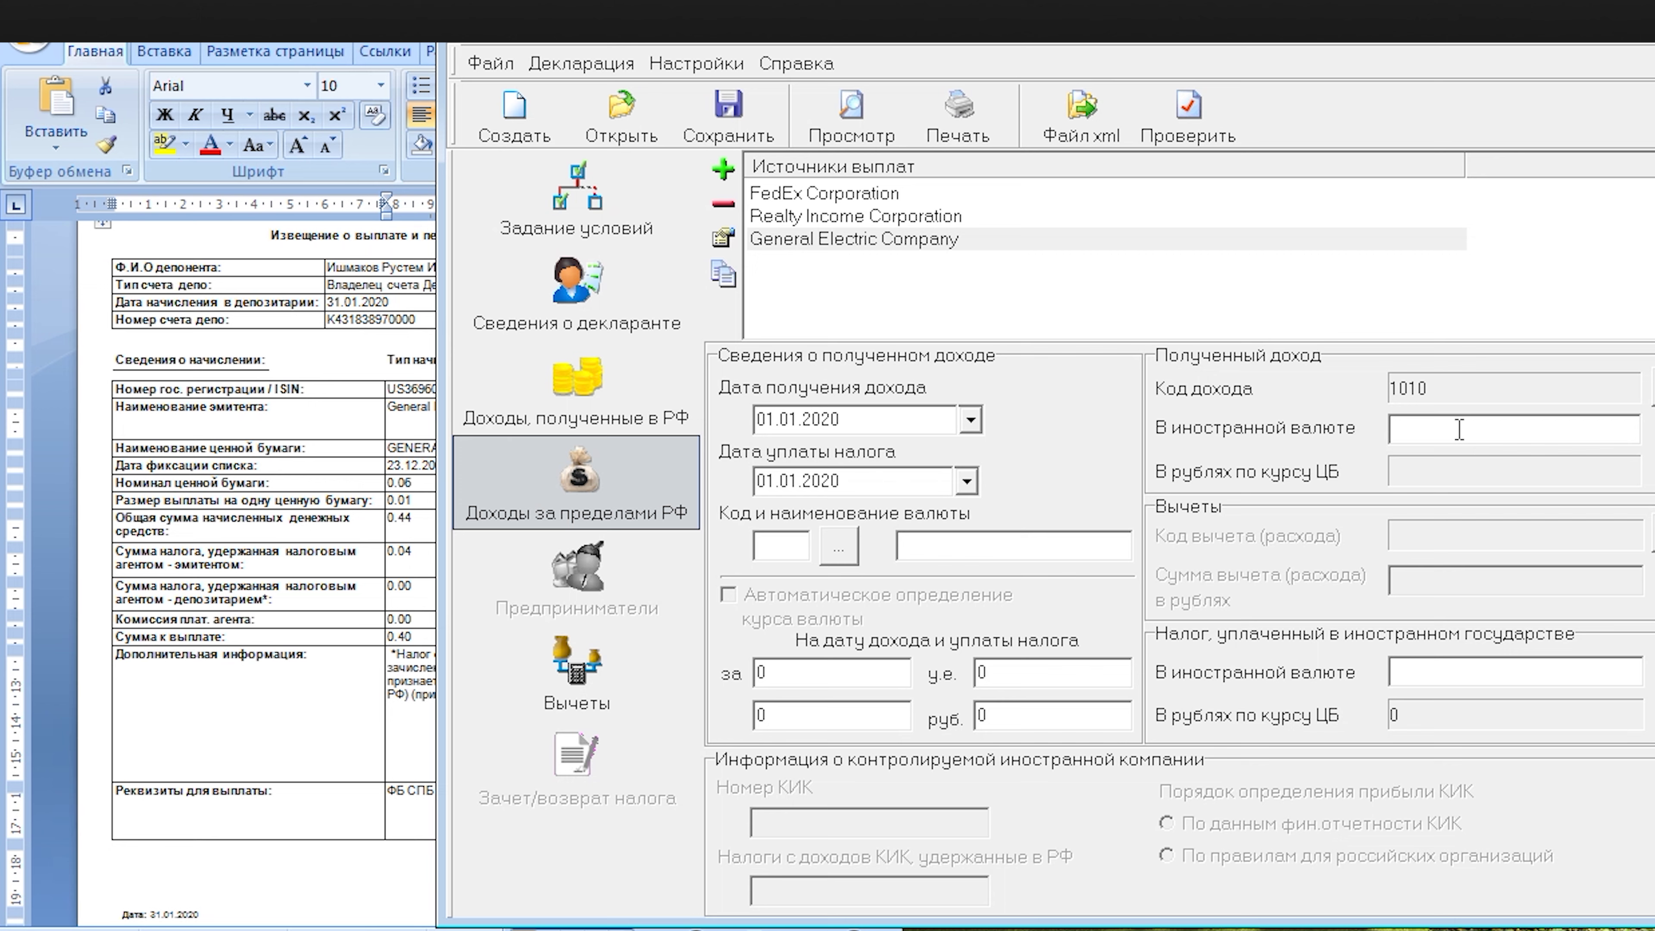
pyautogui.write('0,')
# Set currency code 840 and foreign tax paid 0,40 for General Electric Company, and enable automatic exchange rate detection.
pyautogui.write('840')
pyautogui.click(730, 593)
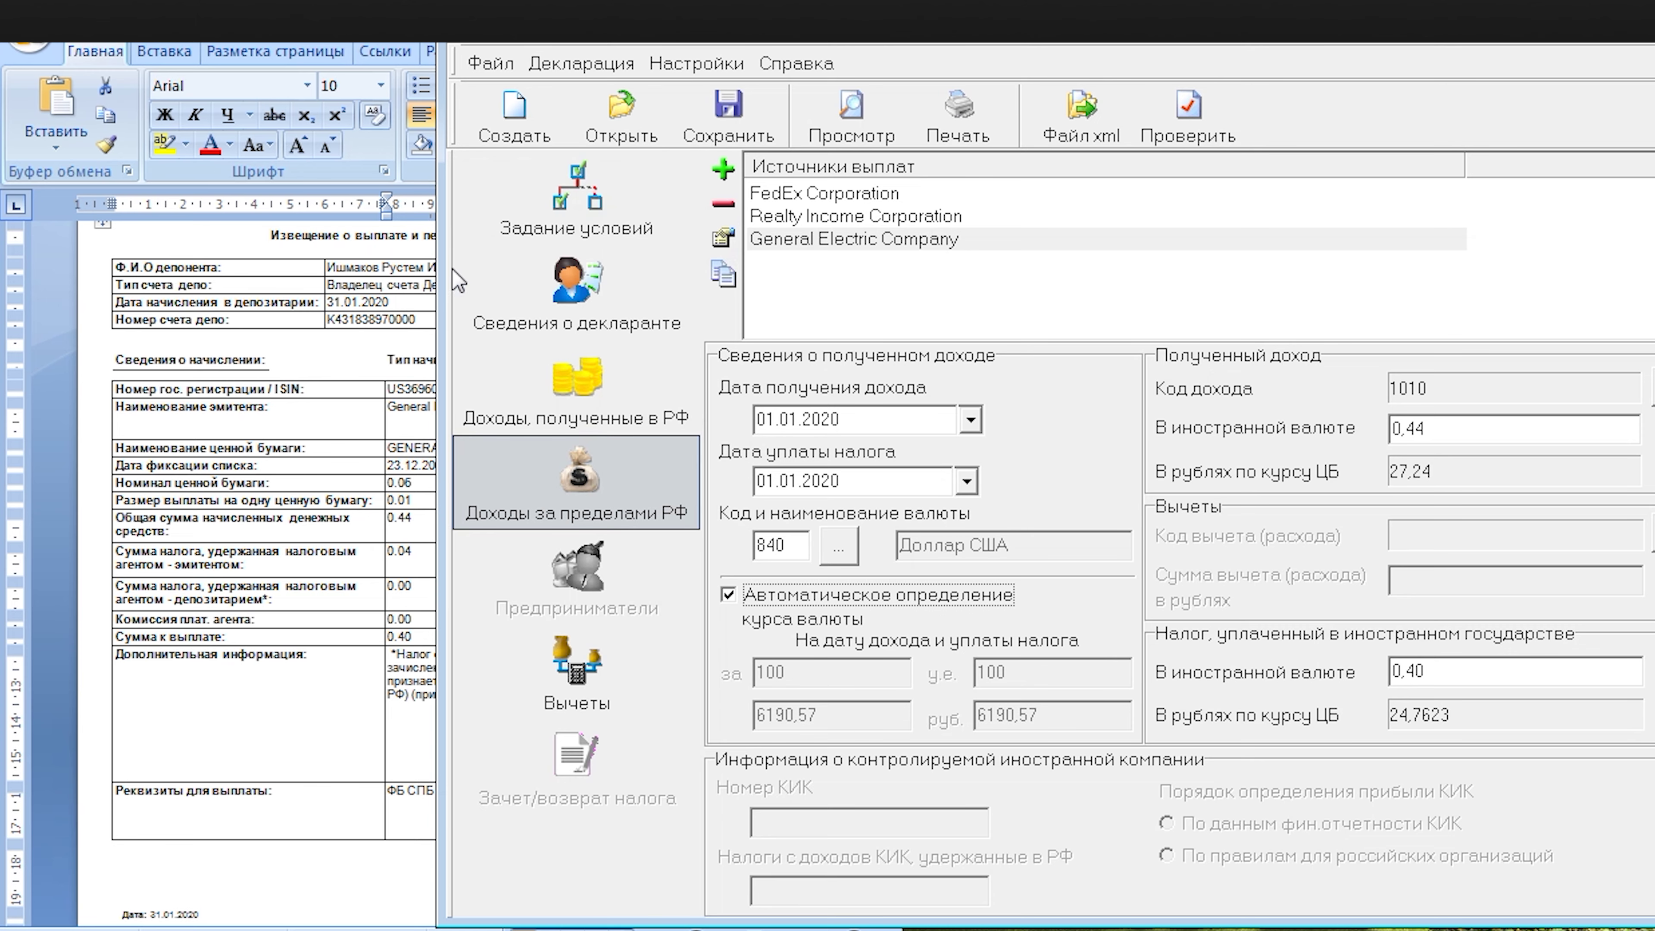
pyautogui.click(335, 332)
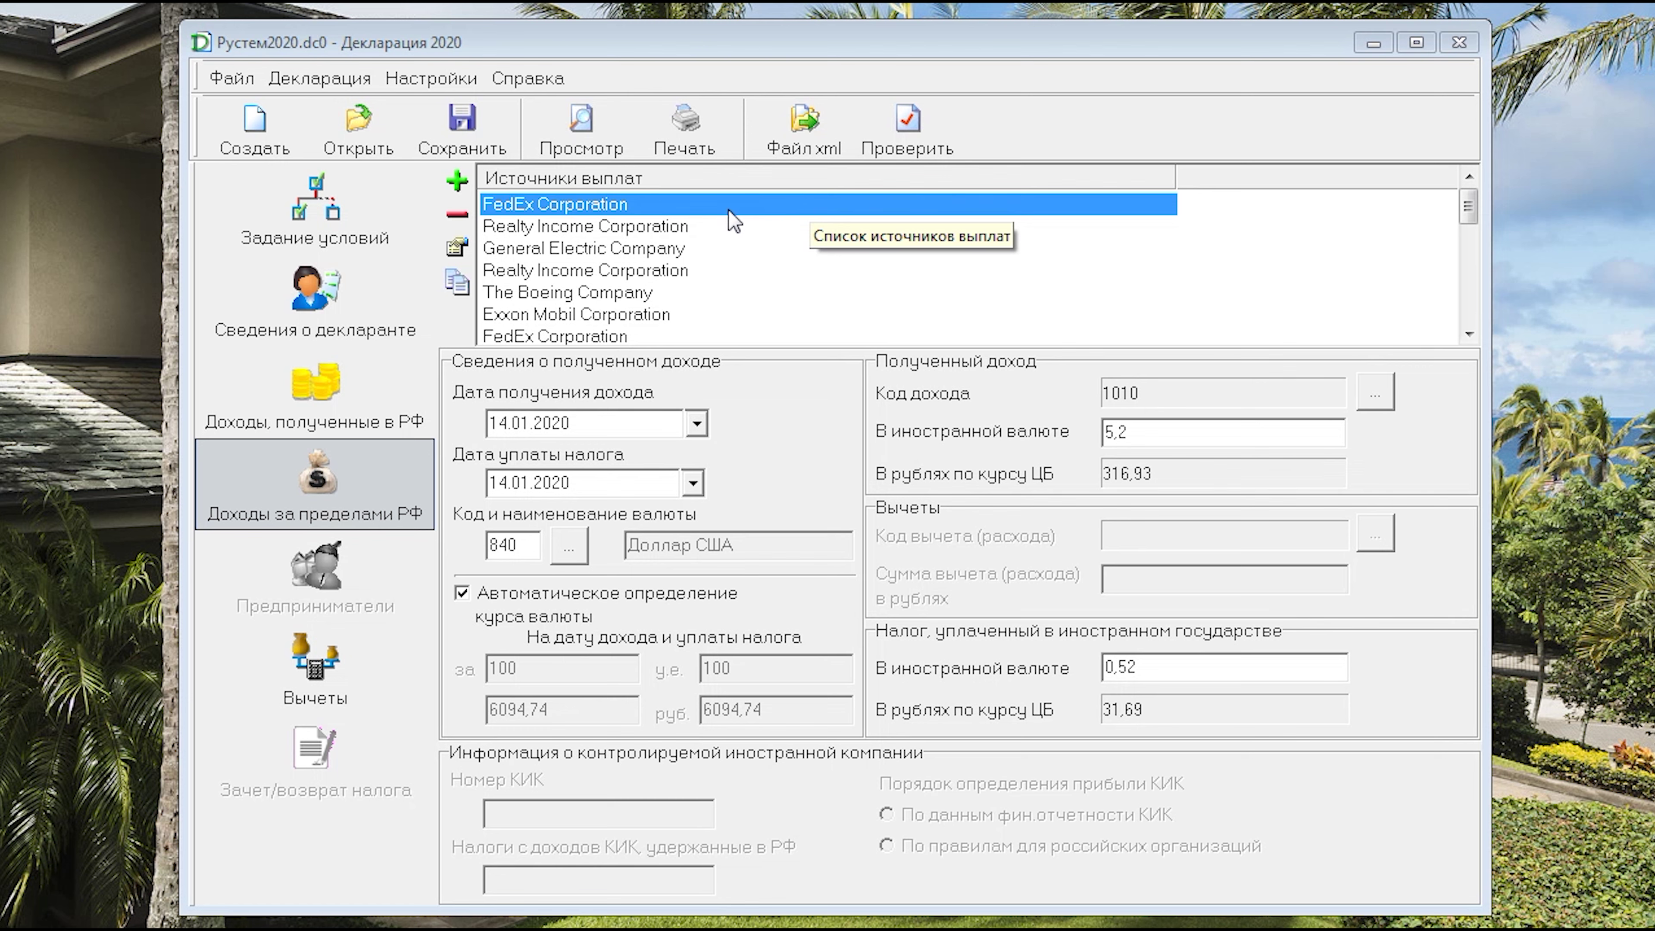
# Review the dates, income and foreign tax of the payment sources throughout the list, ending with the last CenturyLink, Inc. entry.
pyautogui.click(726, 227)
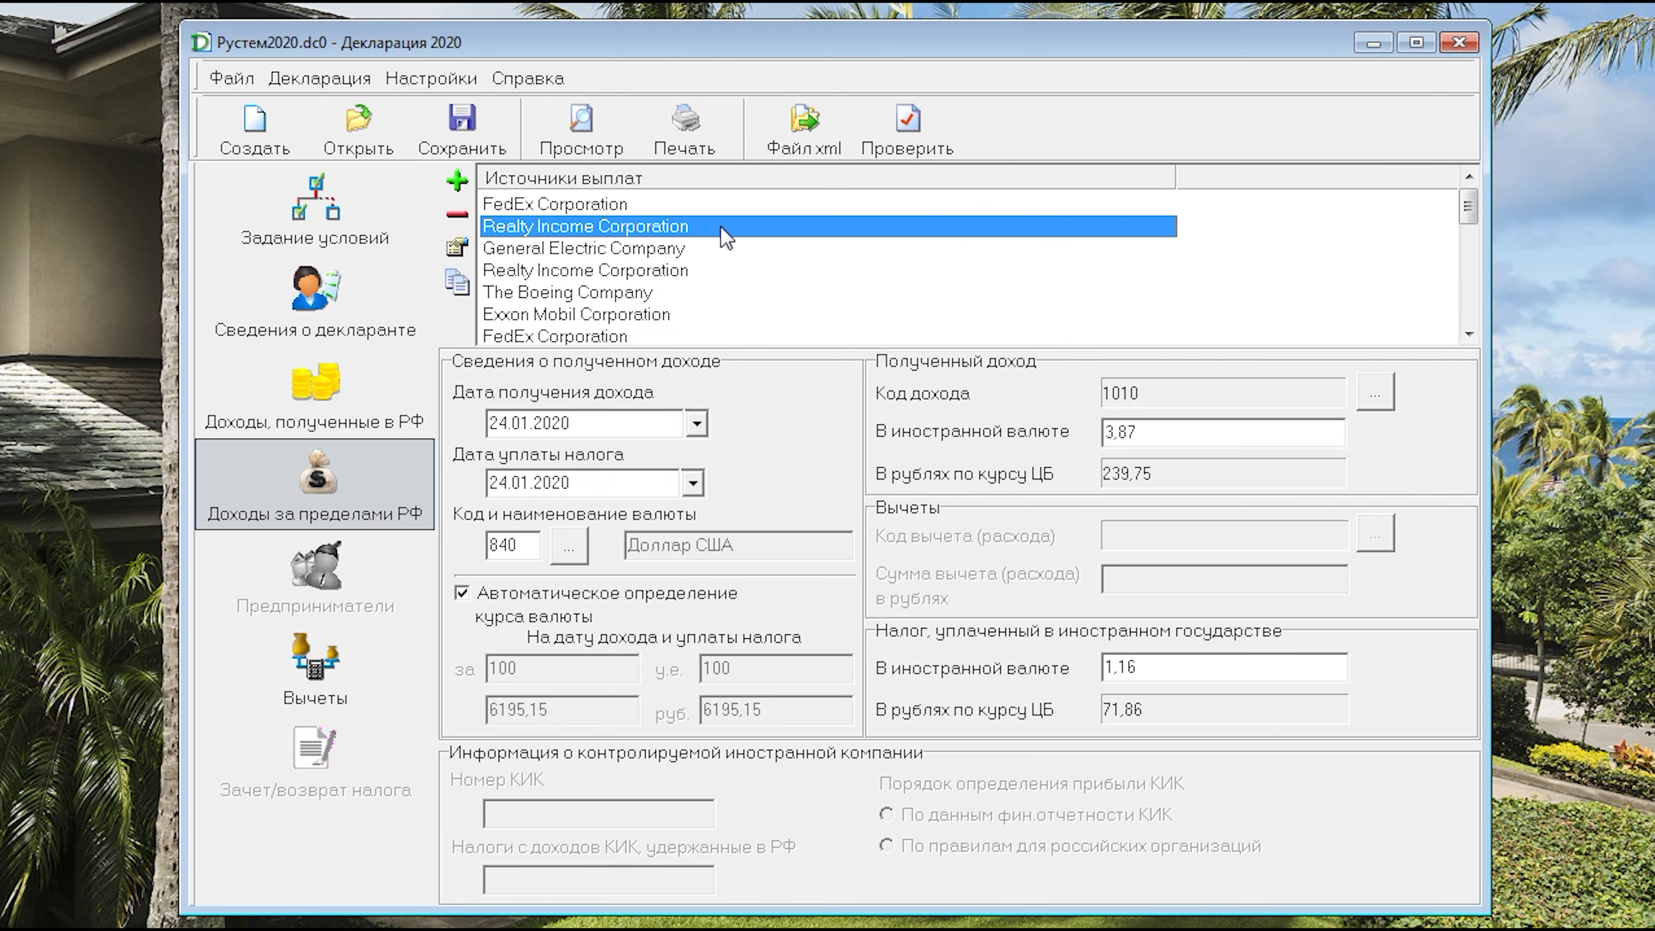
pyautogui.click(655, 248)
pyautogui.click(647, 295)
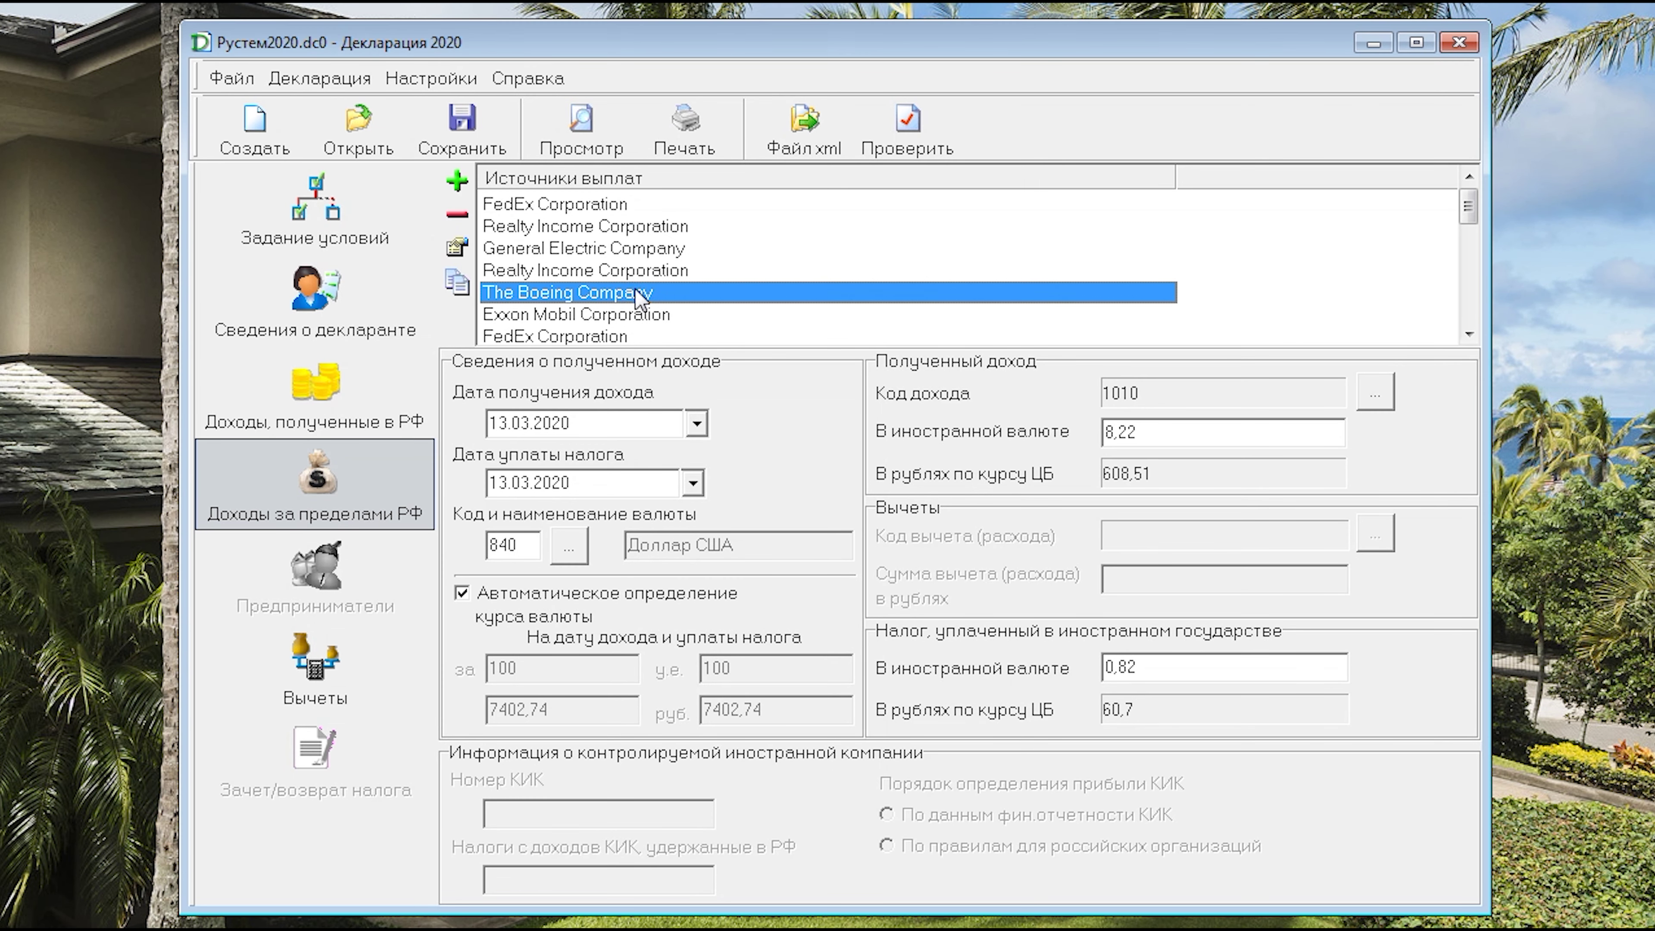
pyautogui.click(620, 315)
pyautogui.scroll(-3, 612, 297)
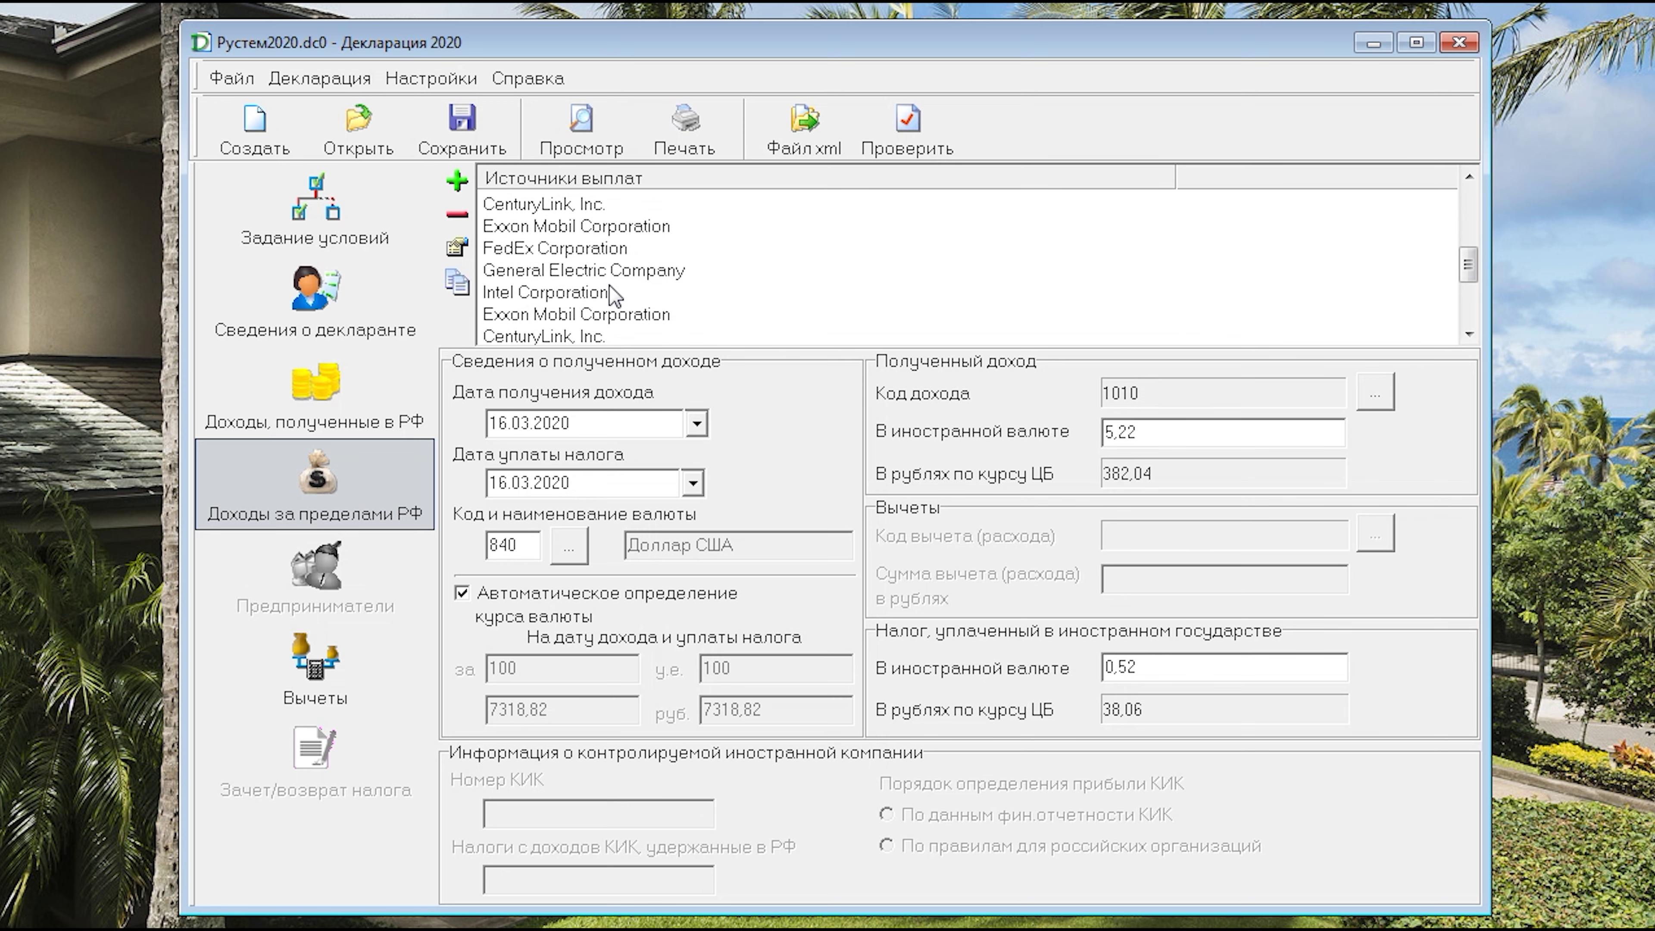
pyautogui.click(611, 271)
pyautogui.click(595, 293)
pyautogui.click(596, 317)
pyautogui.scroll(-1, 596, 319)
pyautogui.scroll(-1, 596, 329)
pyautogui.click(590, 249)
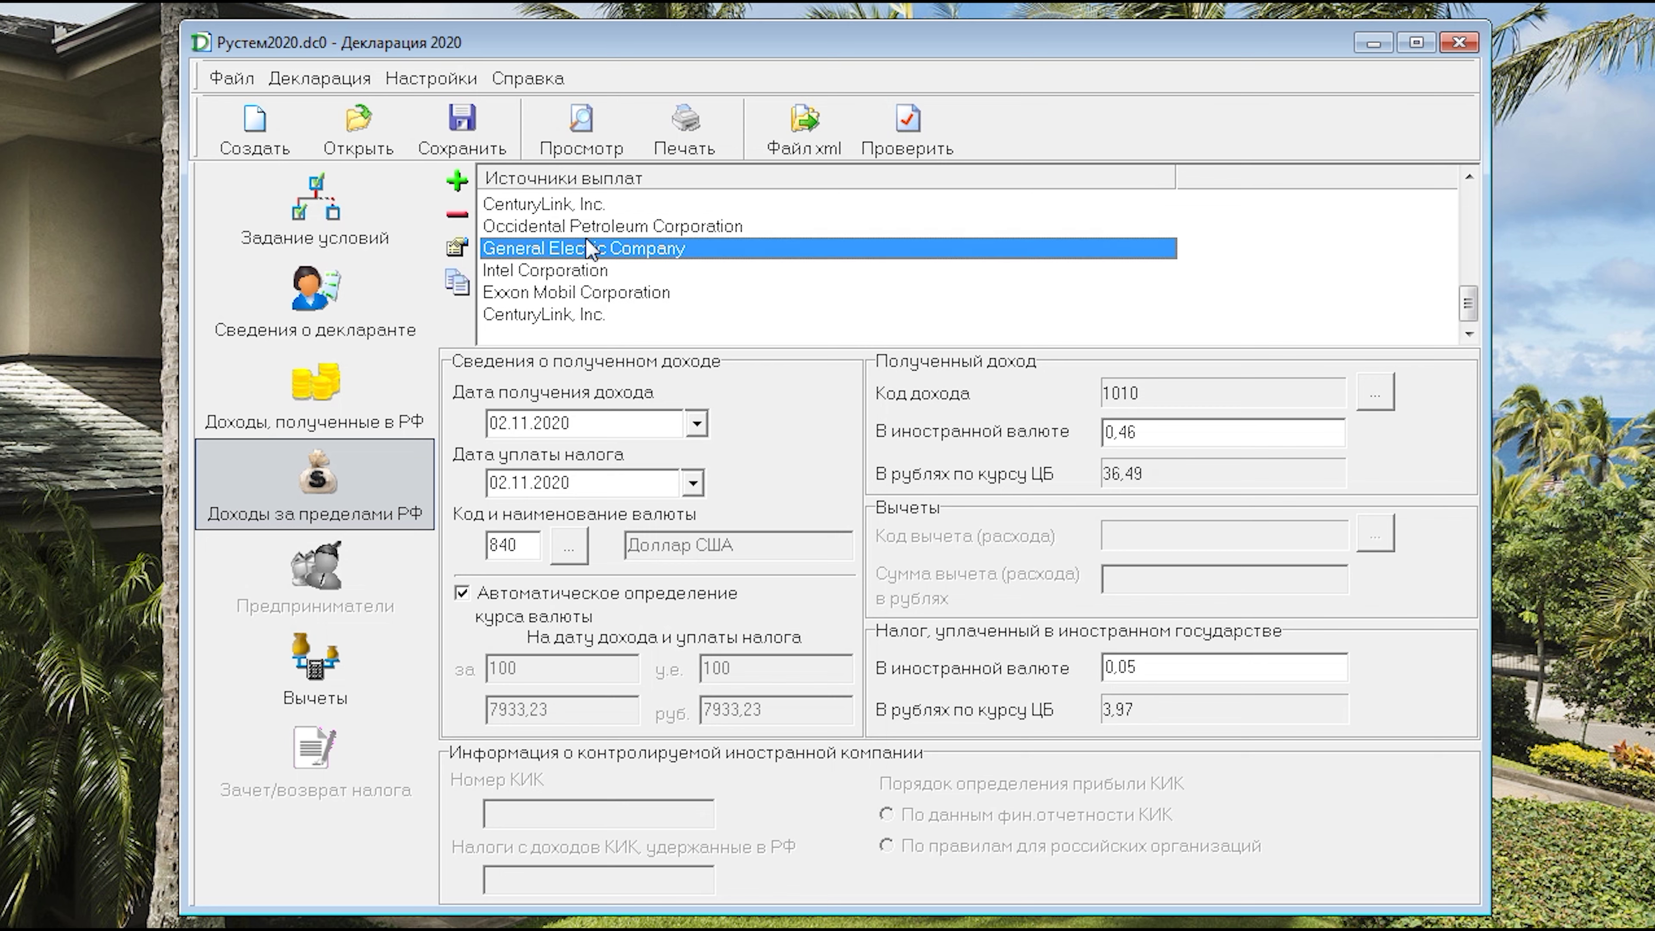
pyautogui.click(590, 271)
pyautogui.click(590, 293)
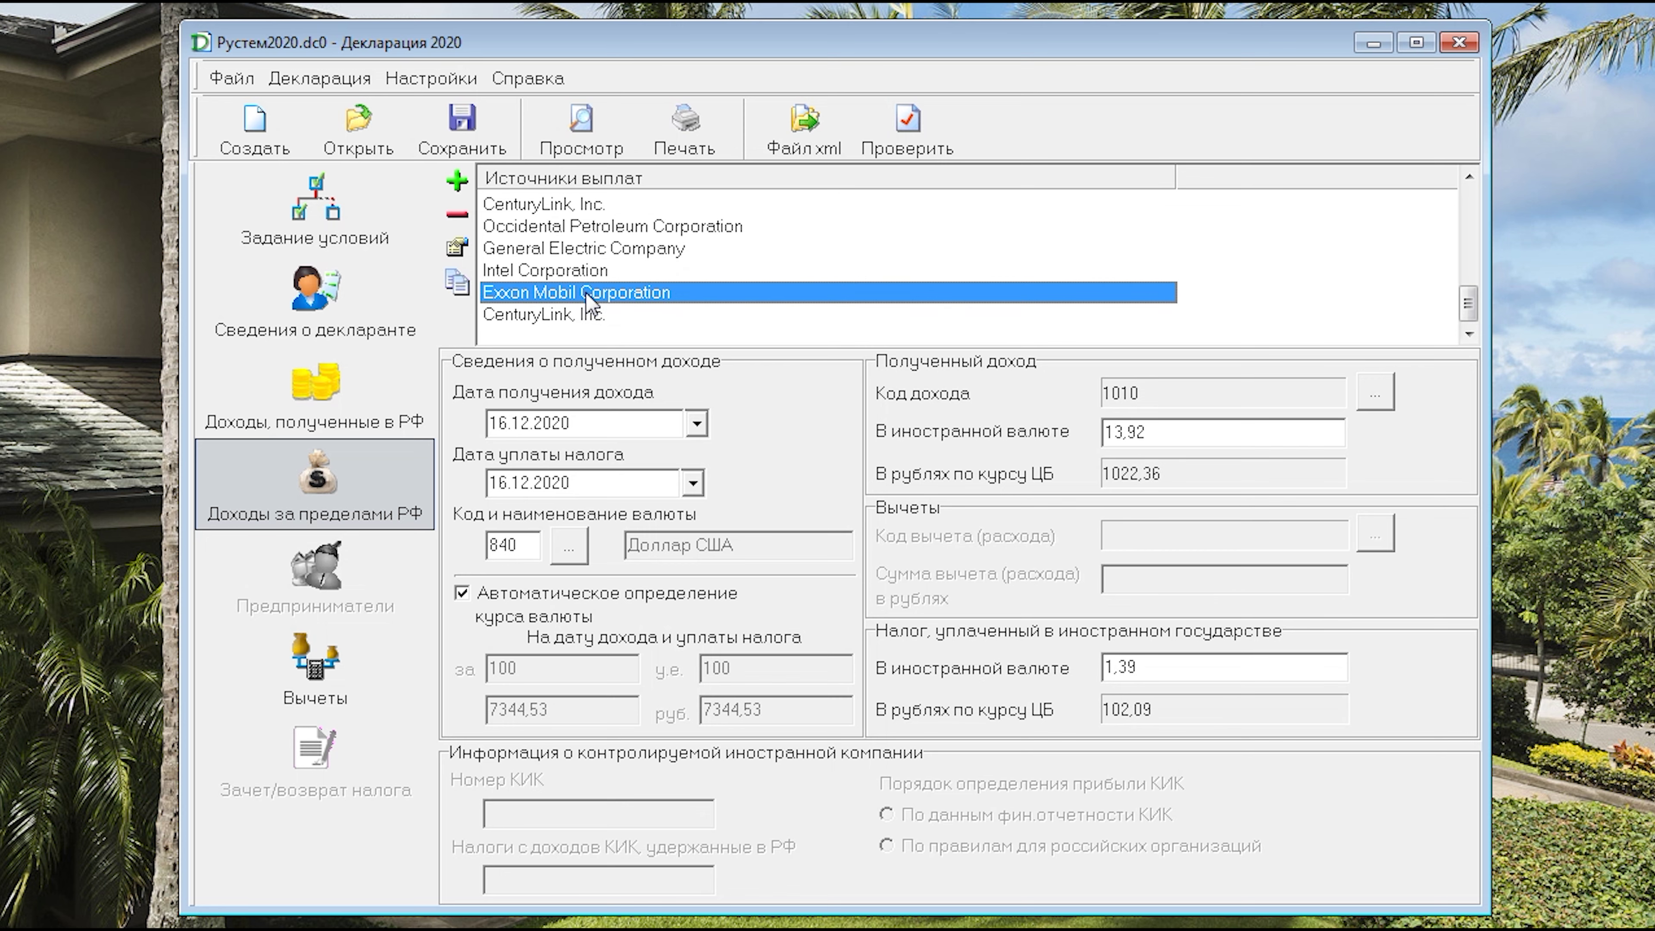
pyautogui.click(591, 316)
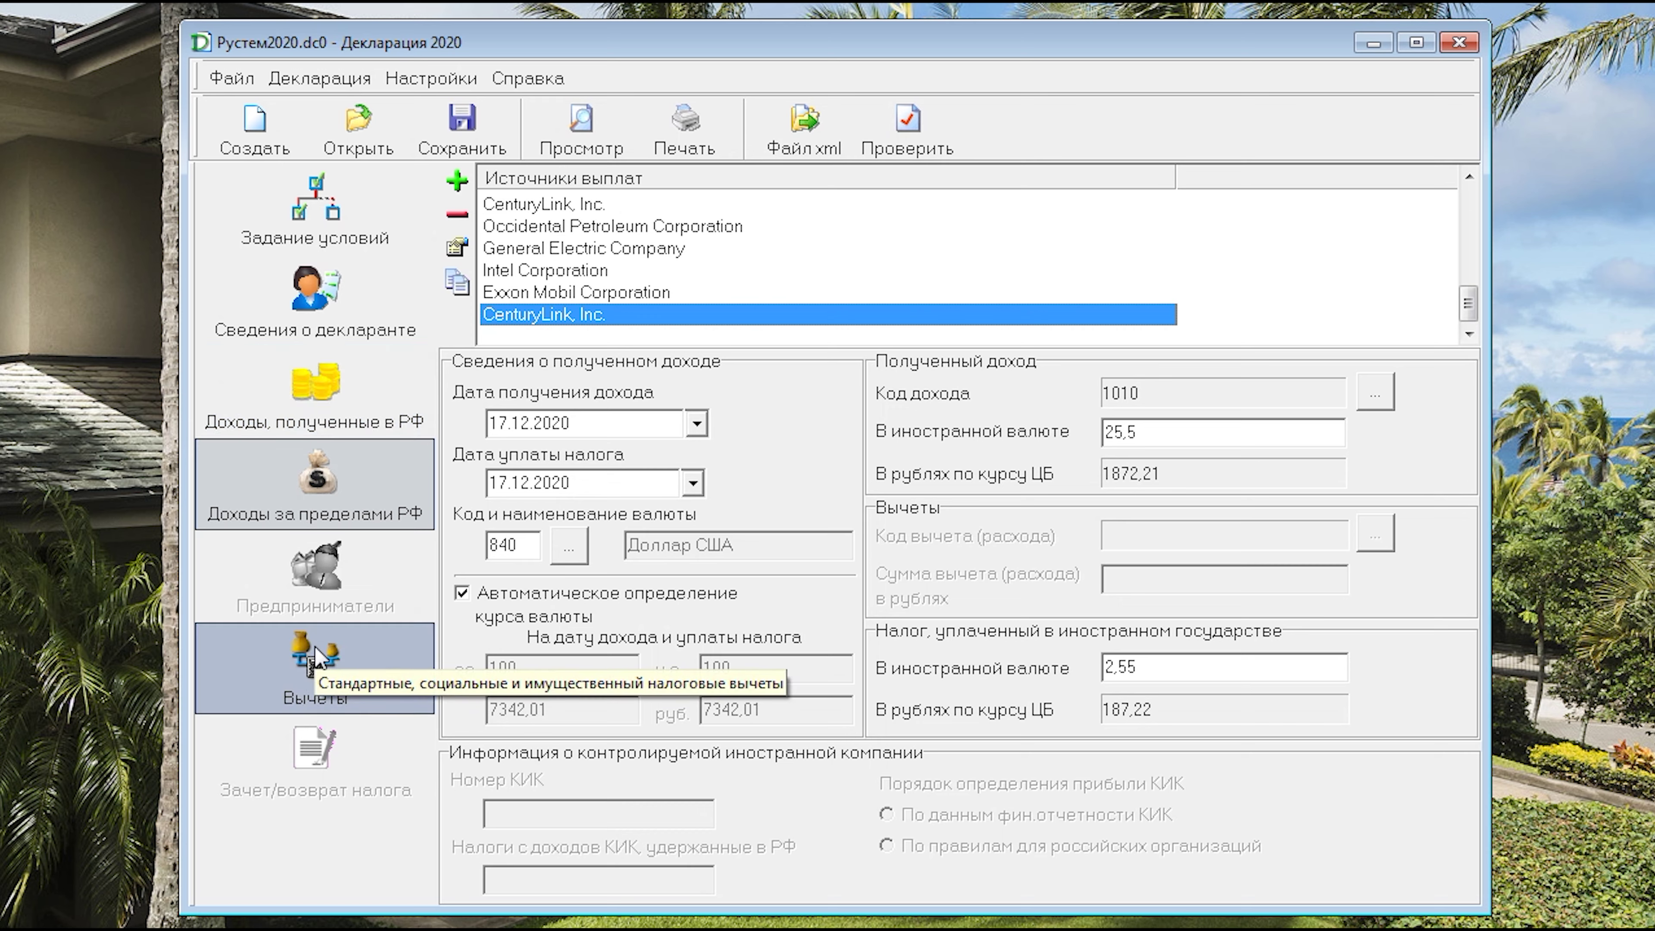
# Add an object to the property deduction with the object type Квартира and the taxpayer status Собственник объекта.
pyautogui.click(316, 662)
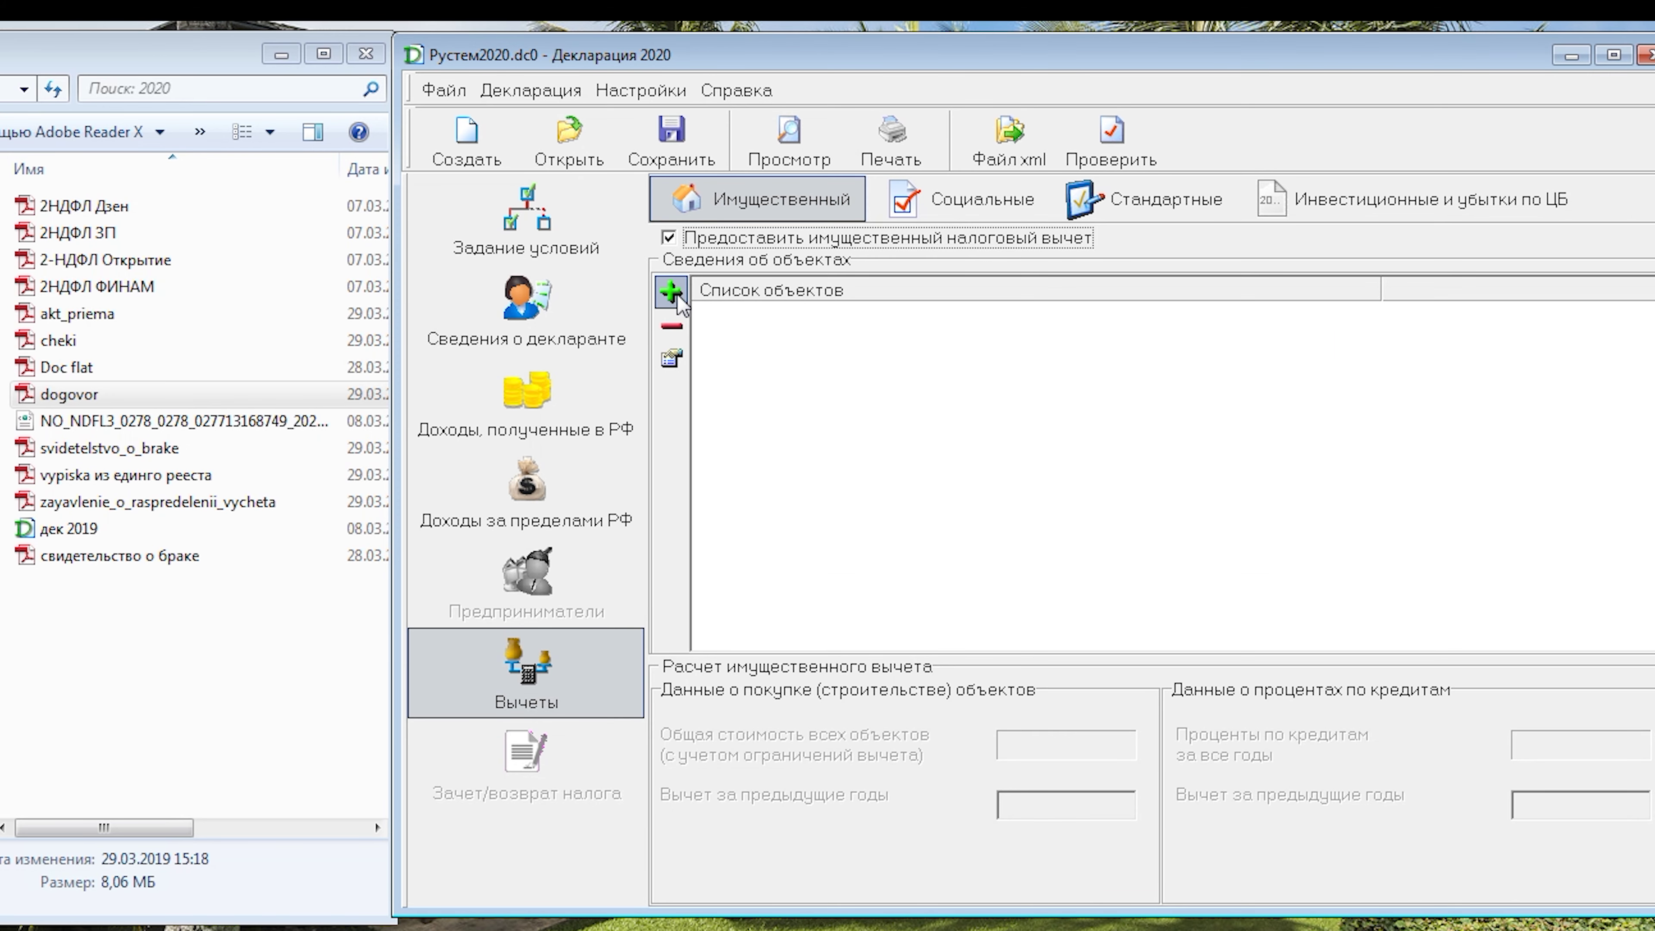
pyautogui.click(671, 292)
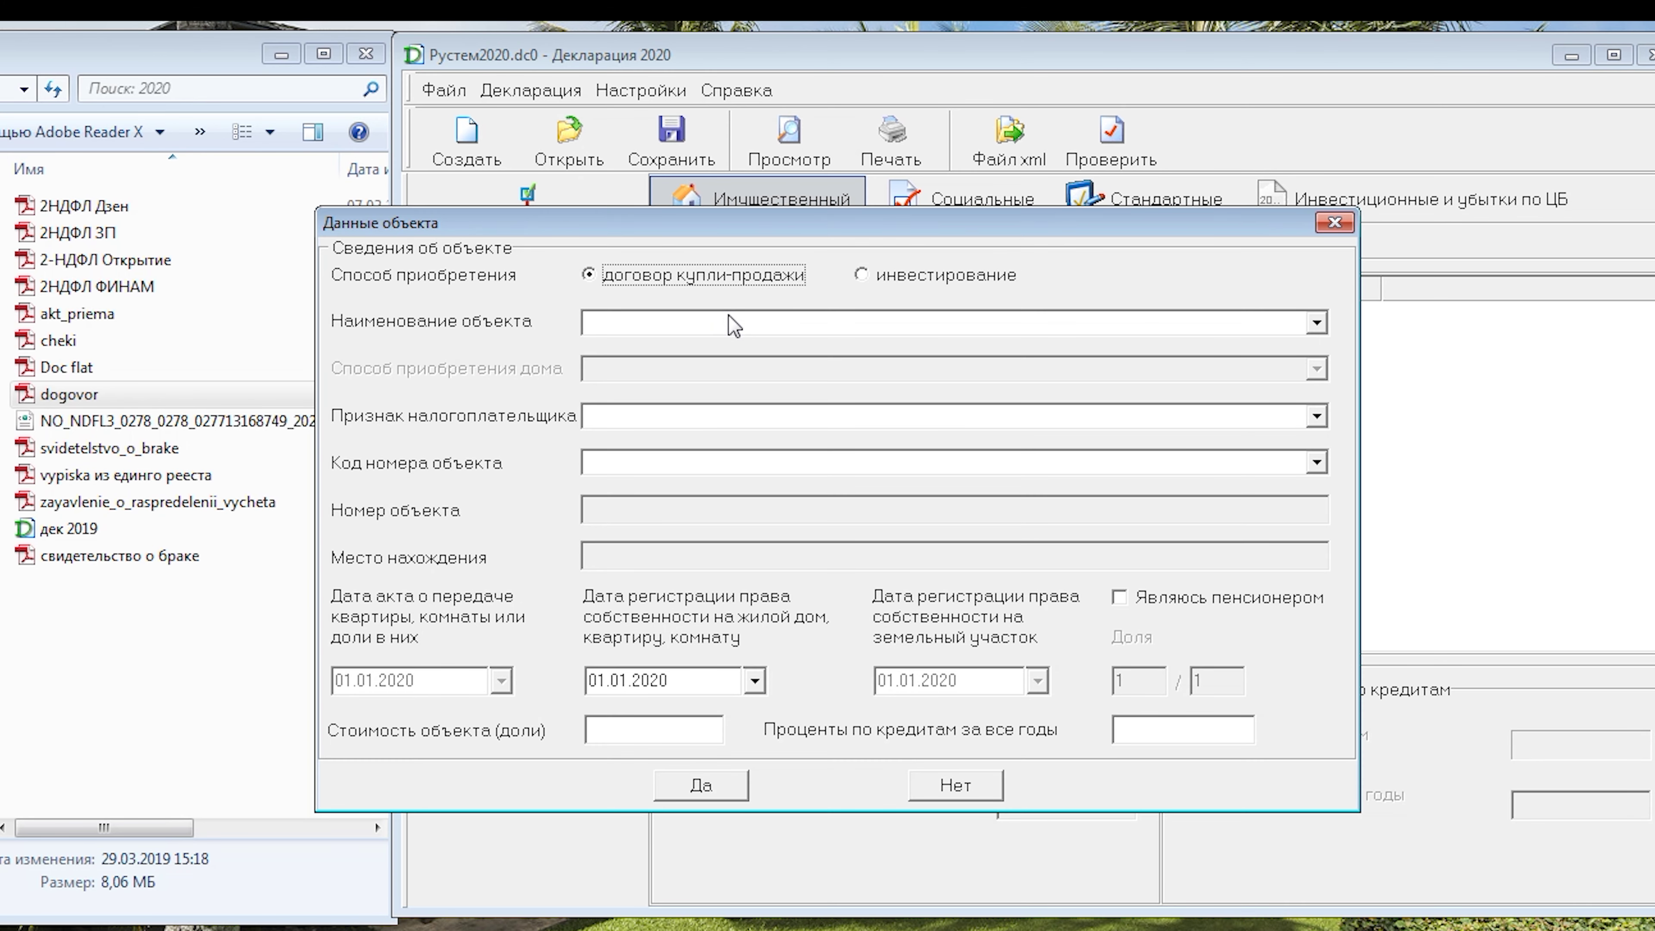
pyautogui.click(735, 325)
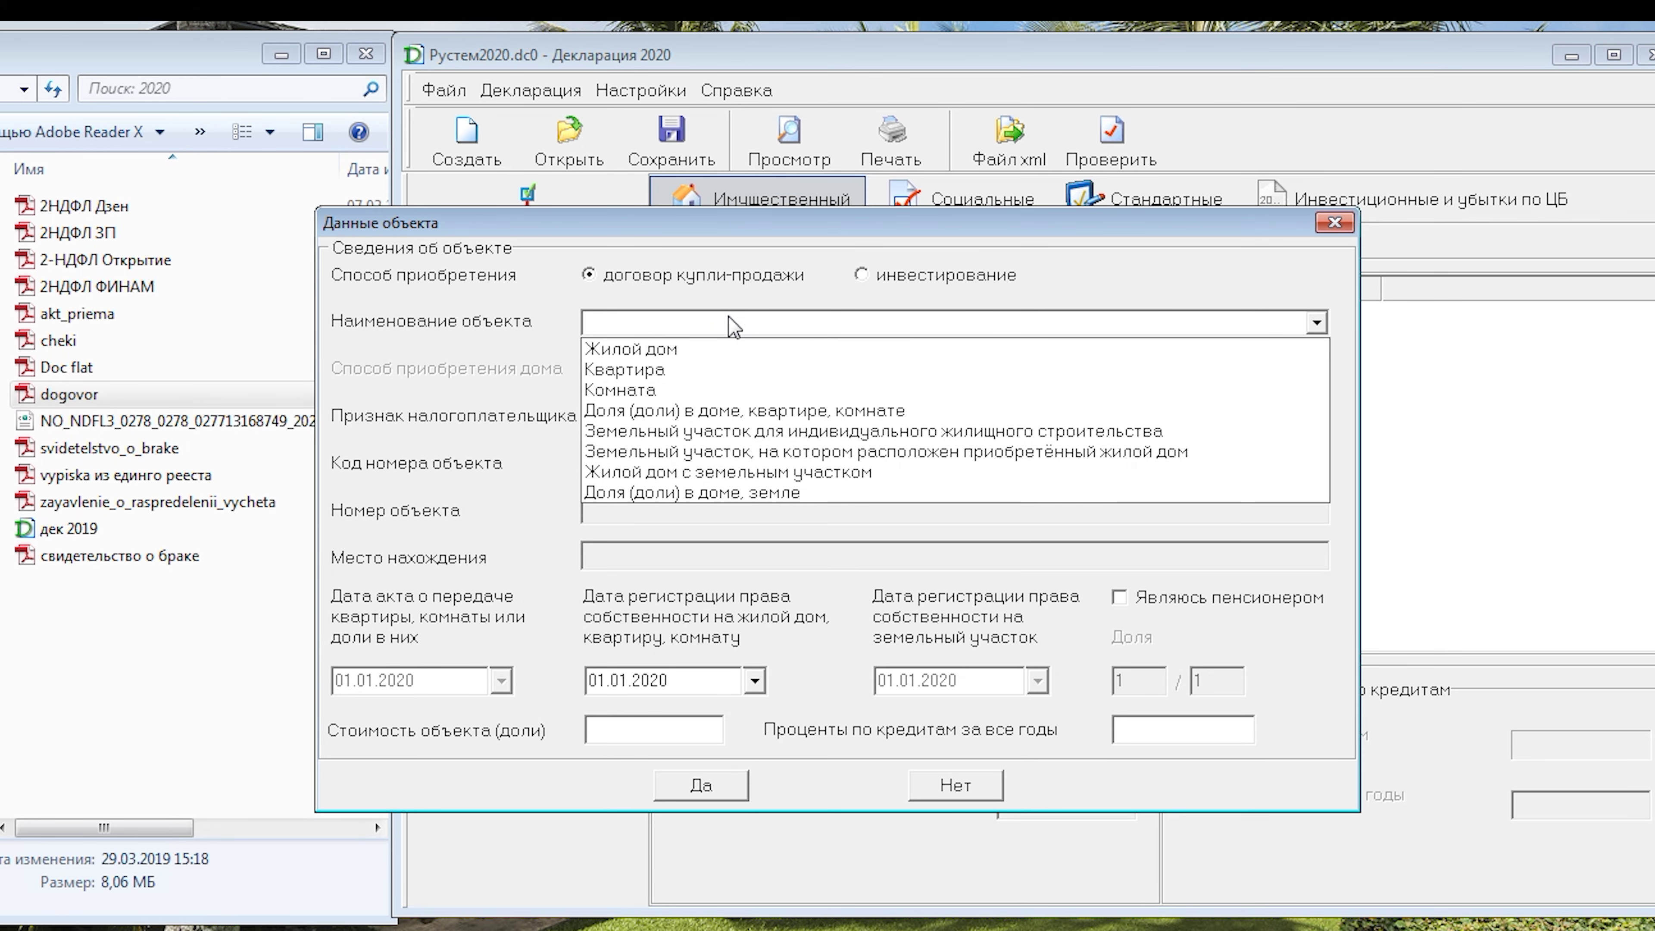
pyautogui.click(736, 370)
pyautogui.click(749, 415)
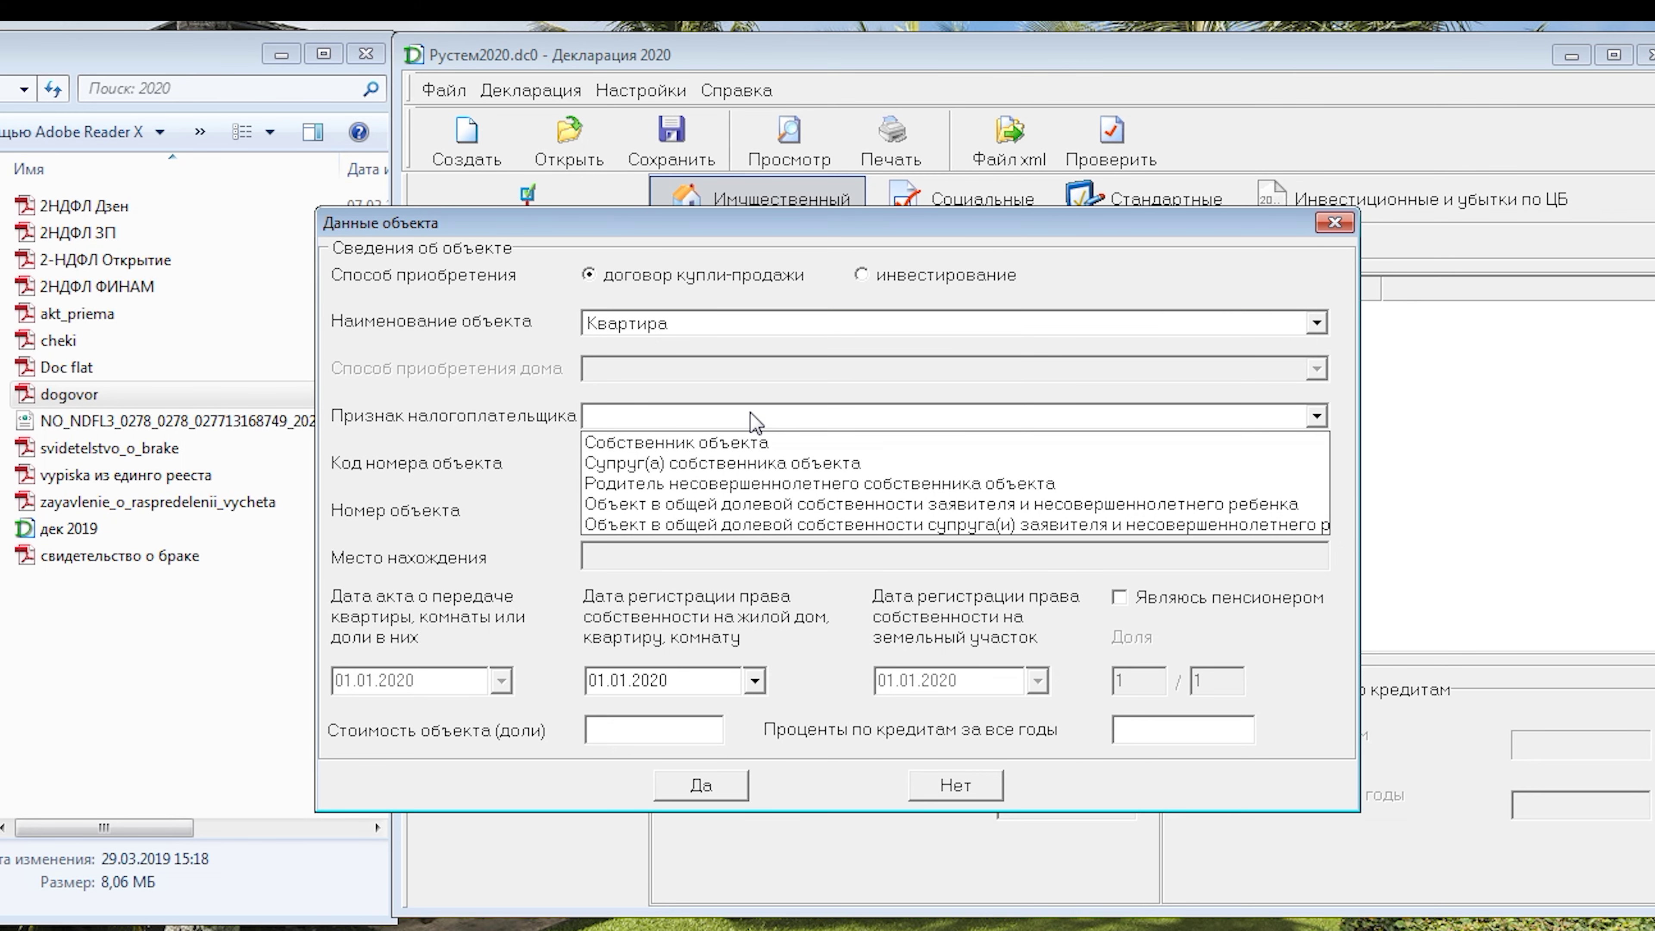
pyautogui.click(752, 435)
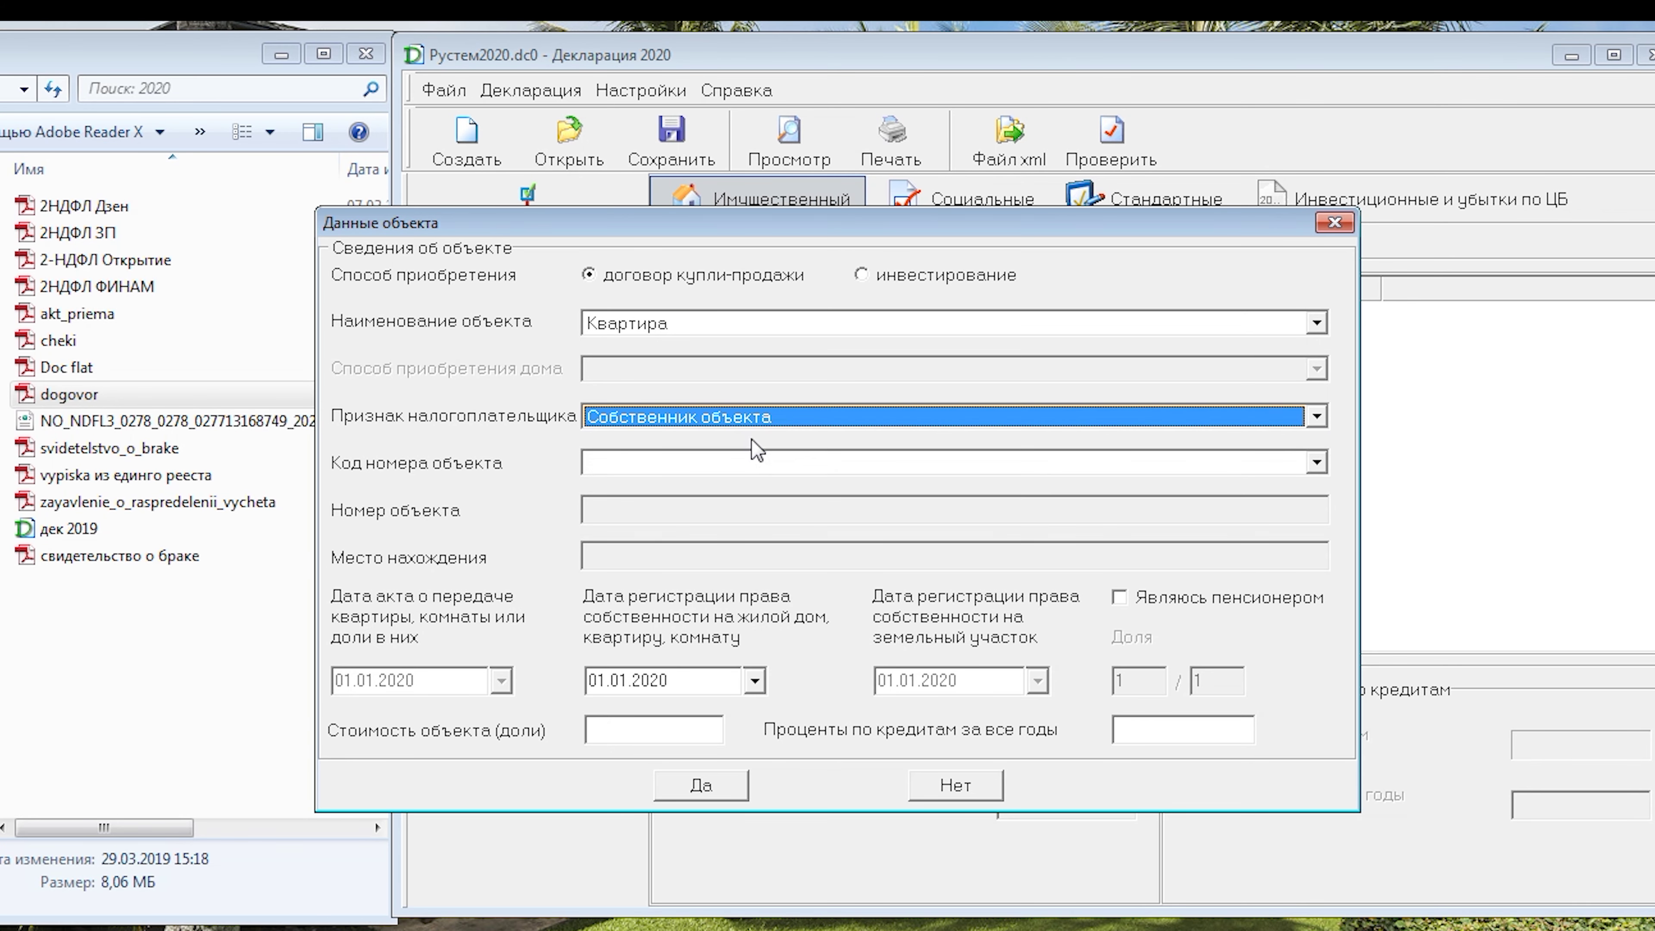
# Set the apartment's number code to Кадастровый номер, its cost to 5000000 and the loan interest for all years to 750000.
pyautogui.click(734, 464)
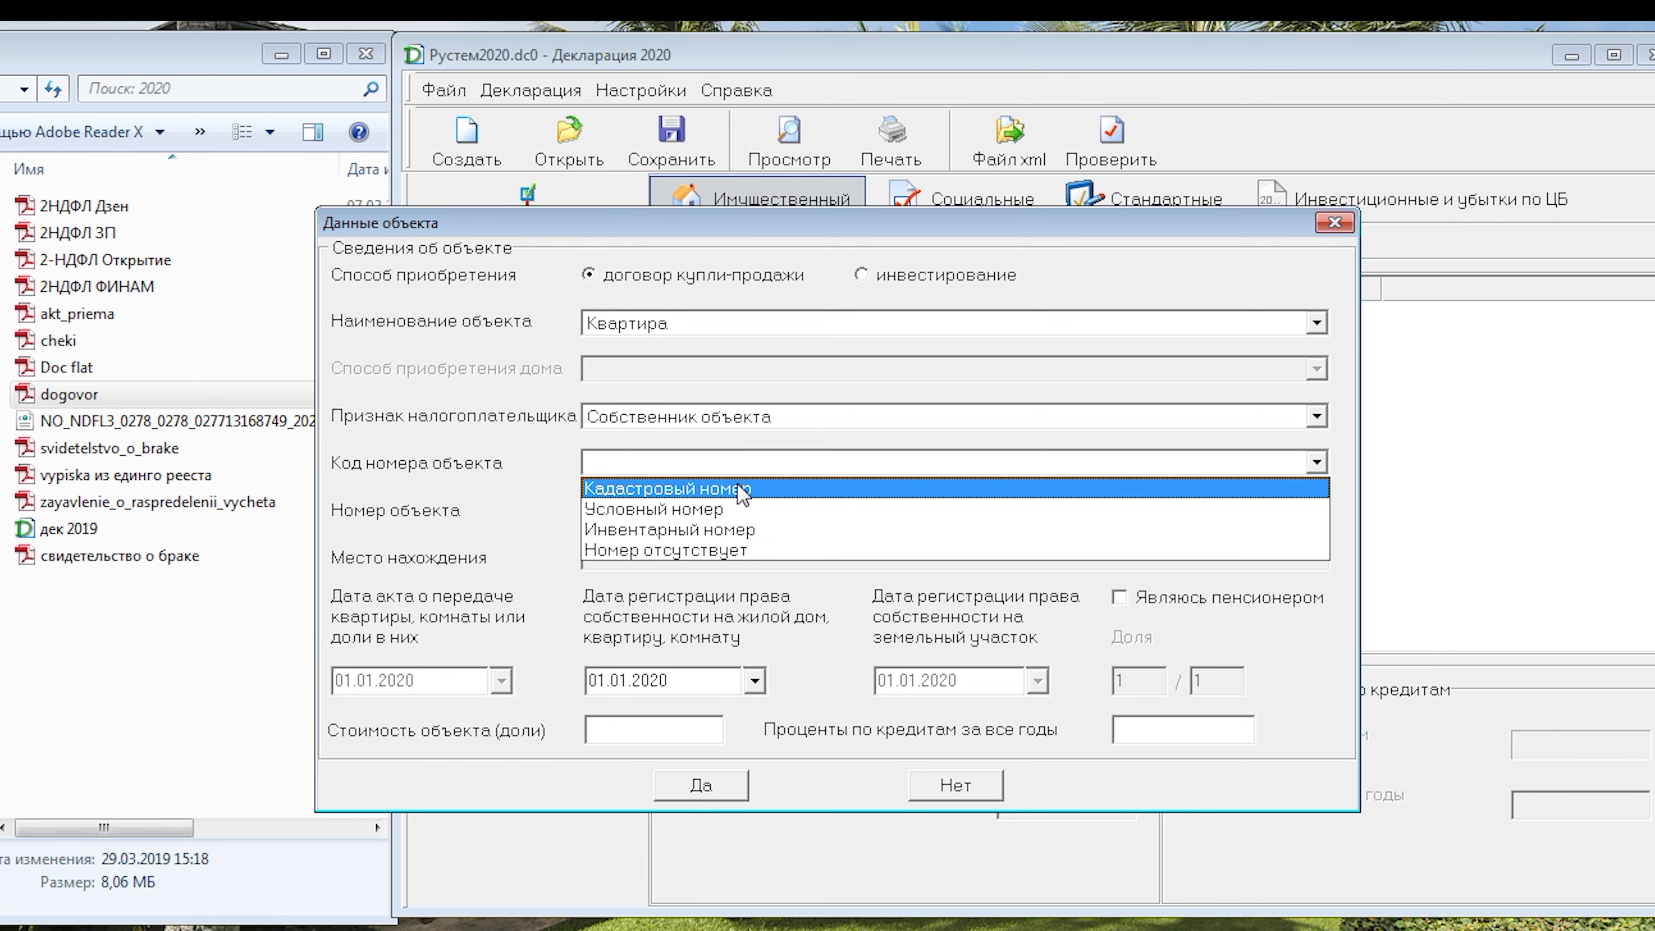
pyautogui.click(742, 490)
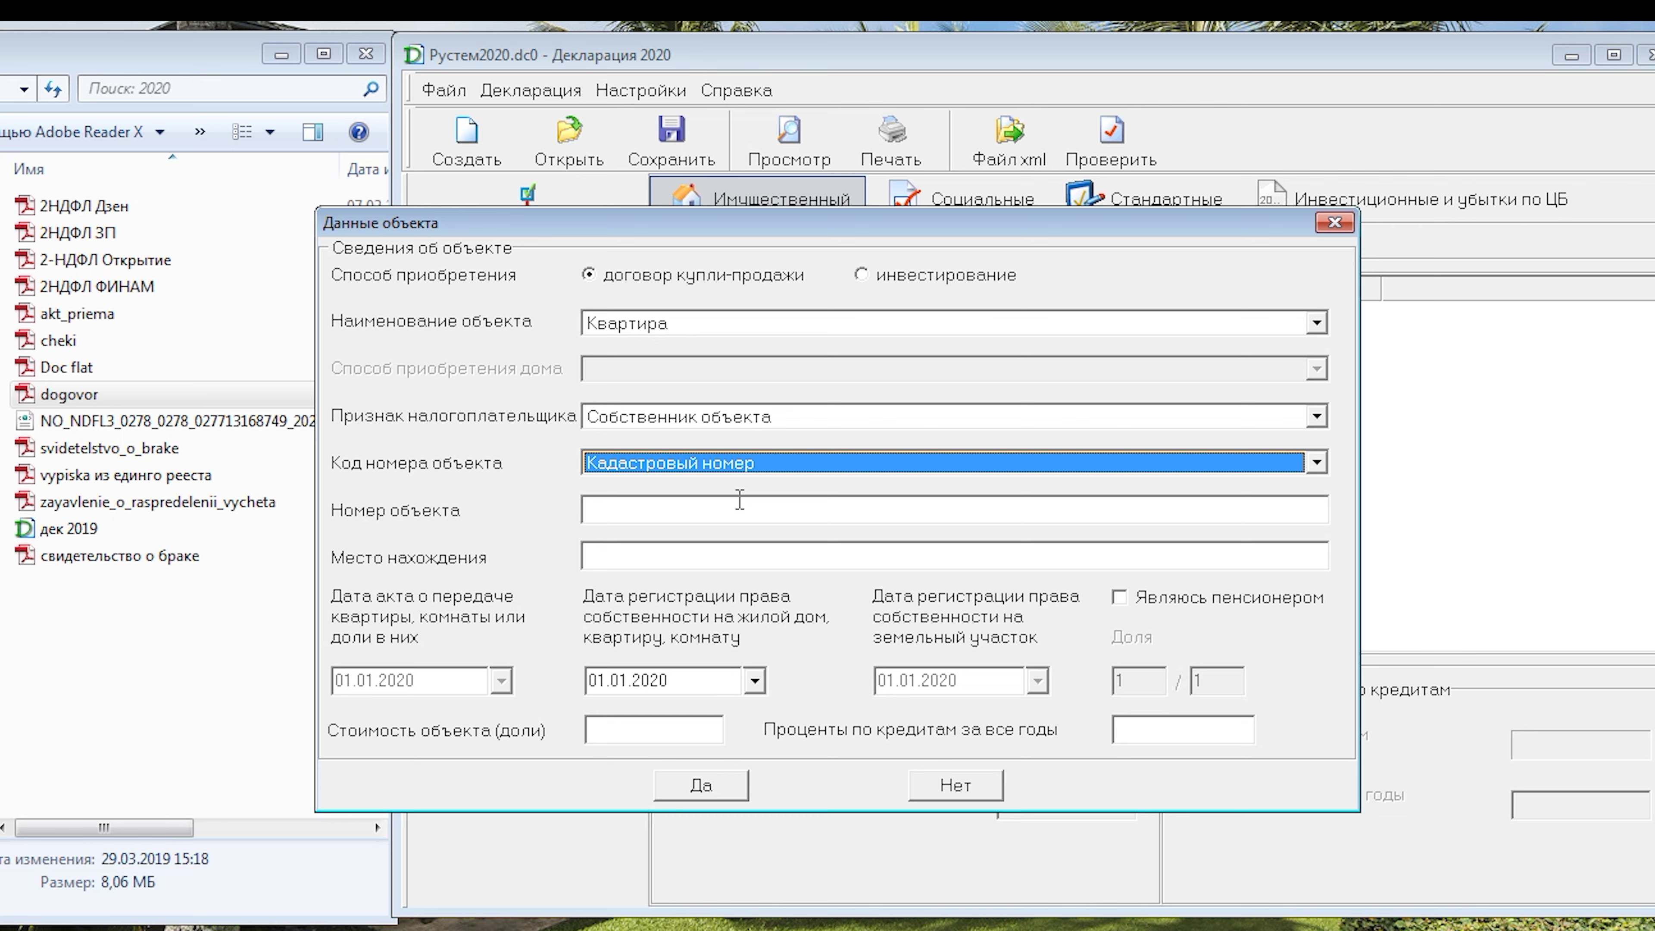
pyautogui.click(683, 733)
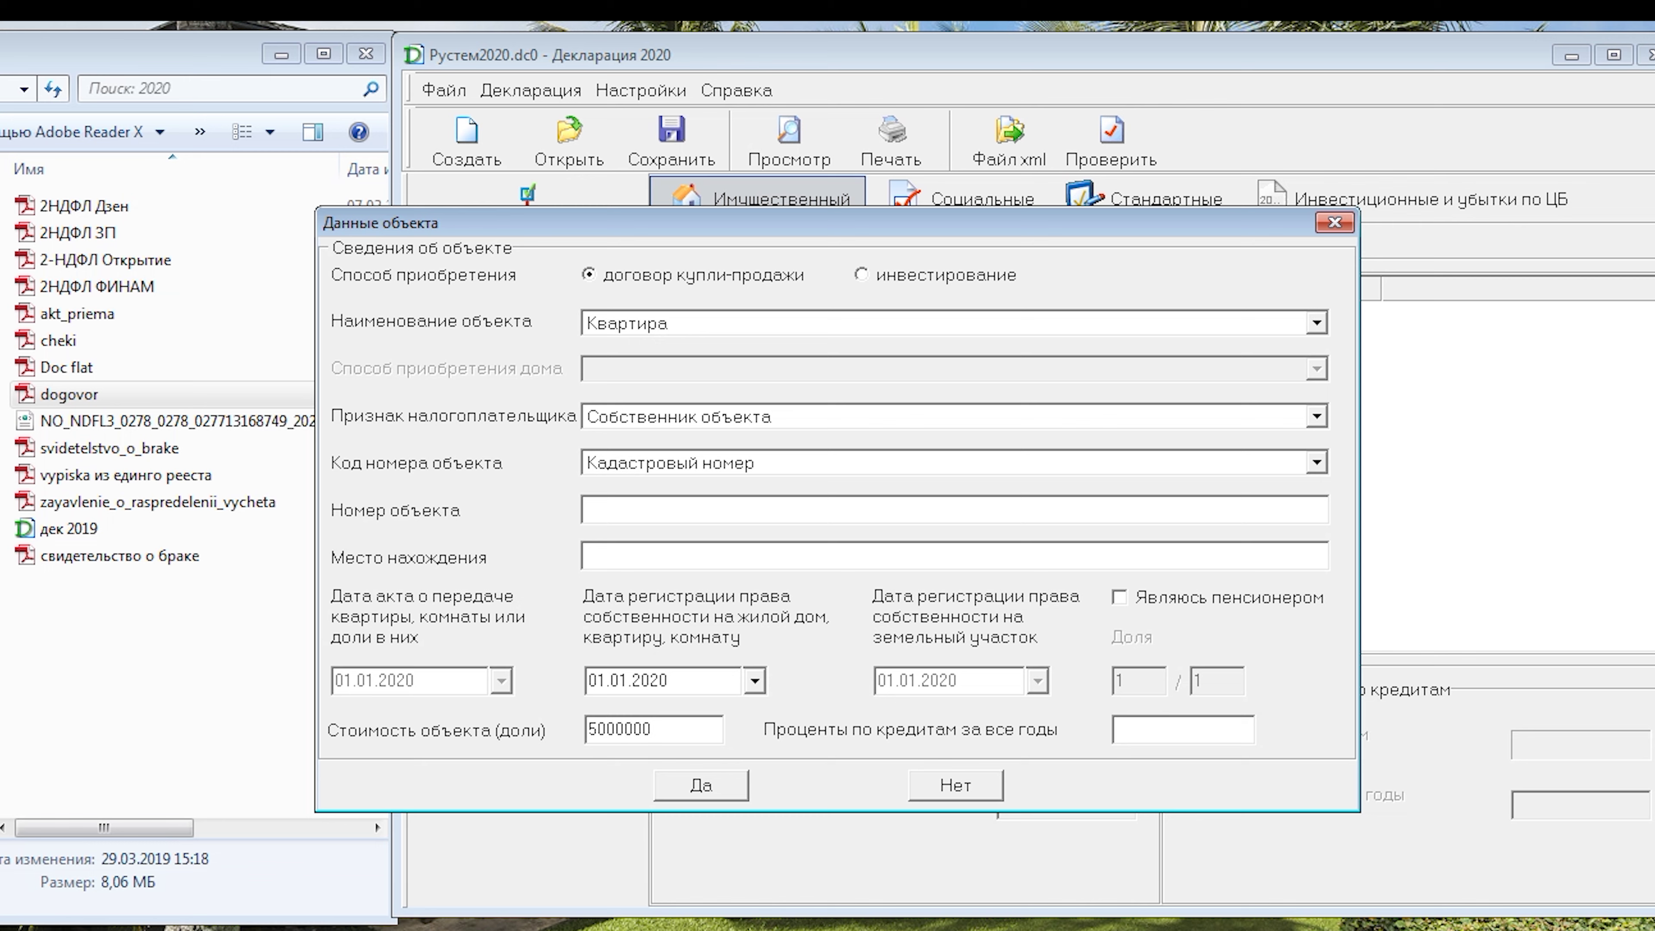
pyautogui.click(1176, 736)
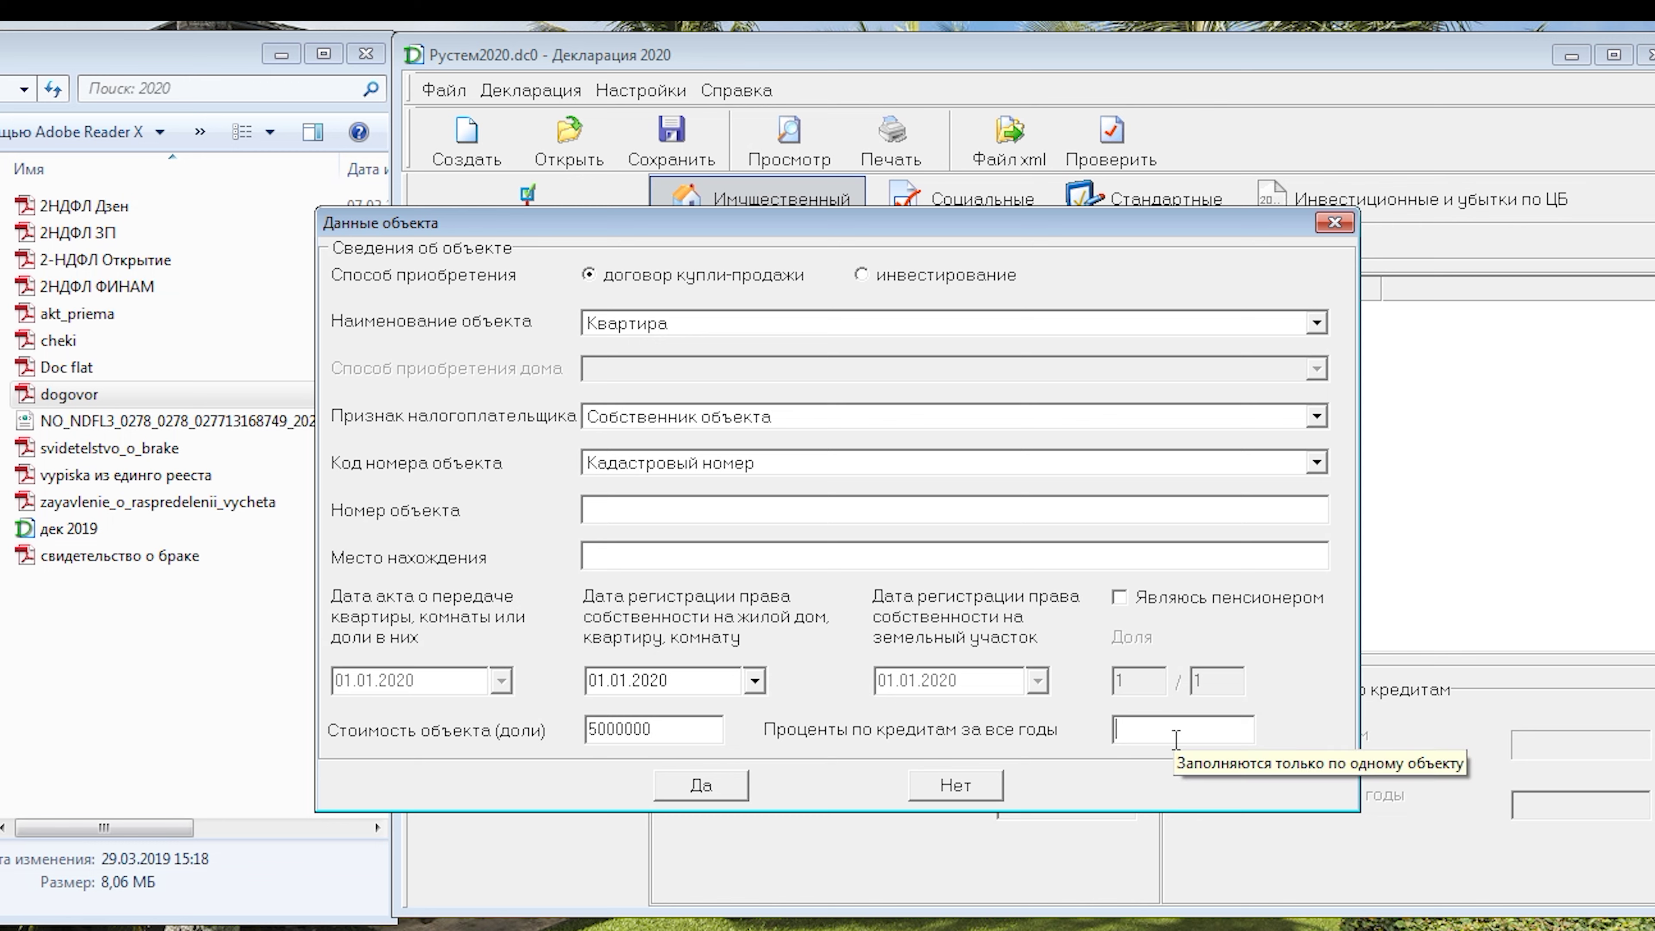
pyautogui.write('750000')
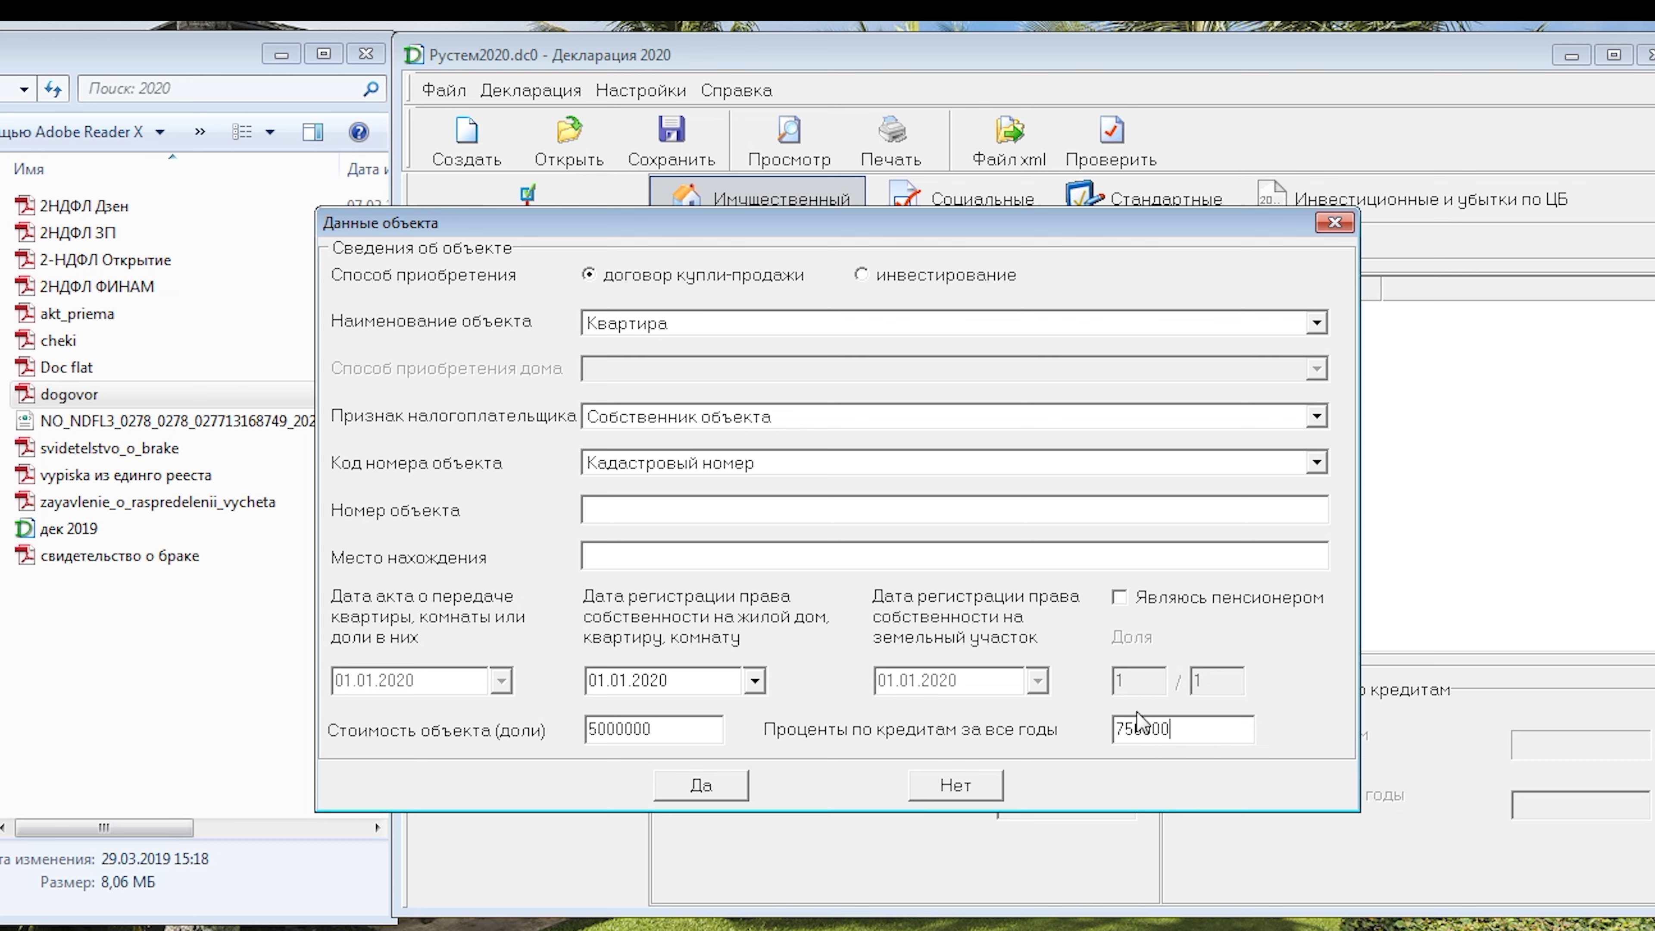
pyautogui.click(754, 681)
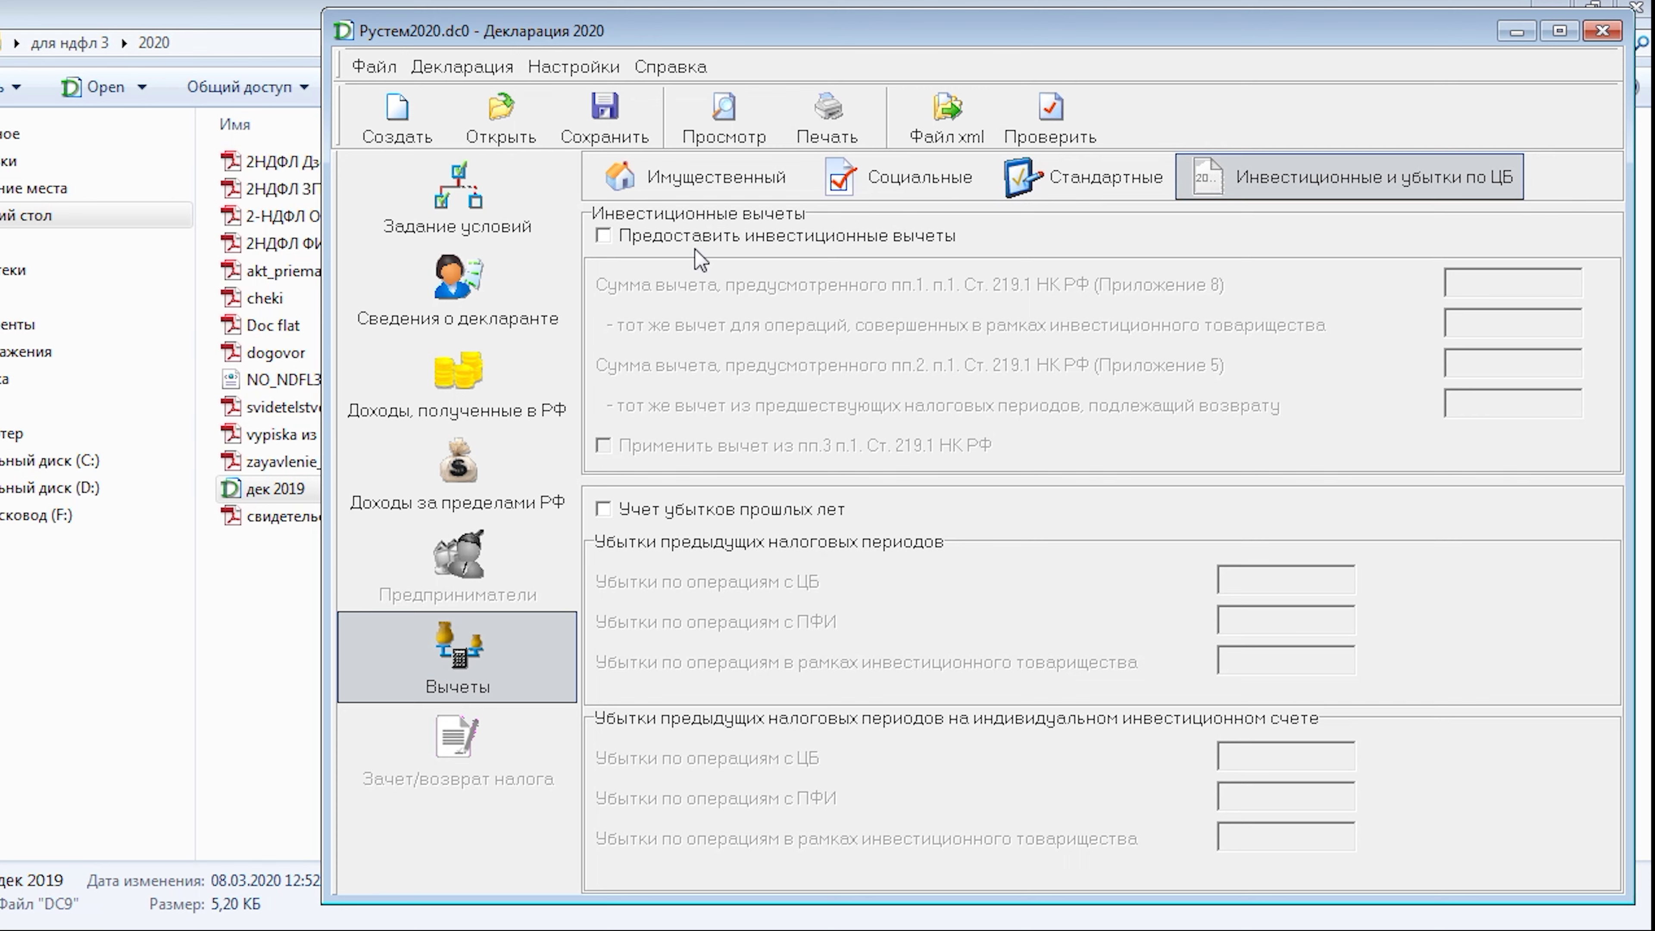
# Enable investment deductions and enter 40000 as the deduction under пп.2 п.1 ст. 219.1 (Приложение 5).
pyautogui.click(604, 236)
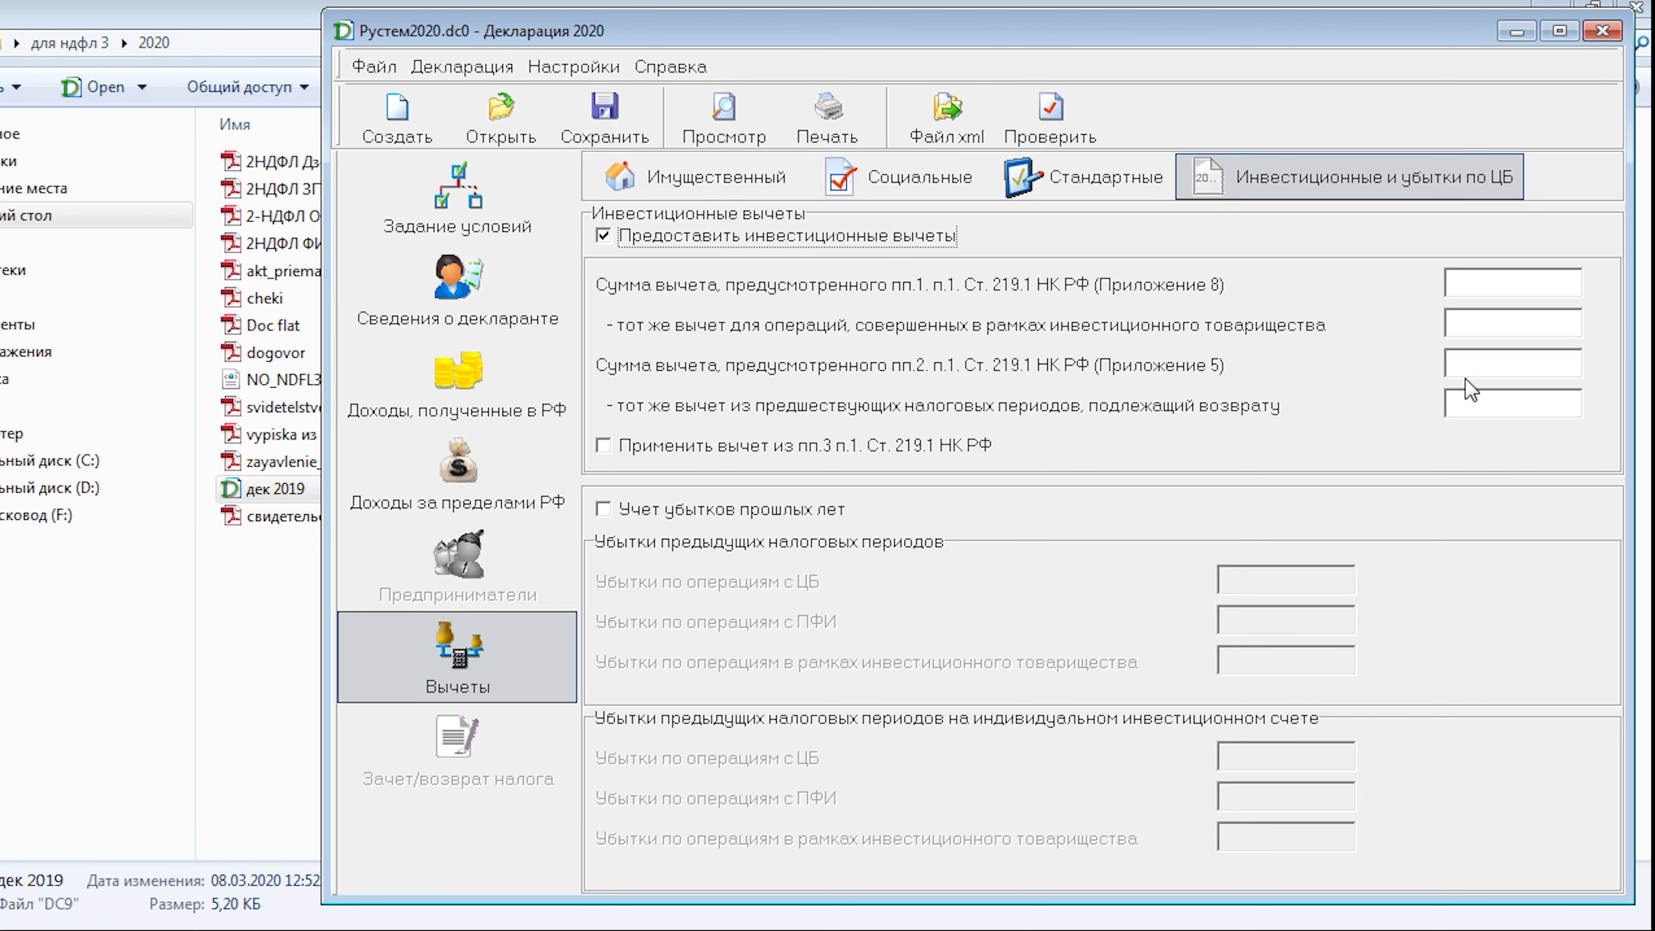
pyautogui.click(1479, 369)
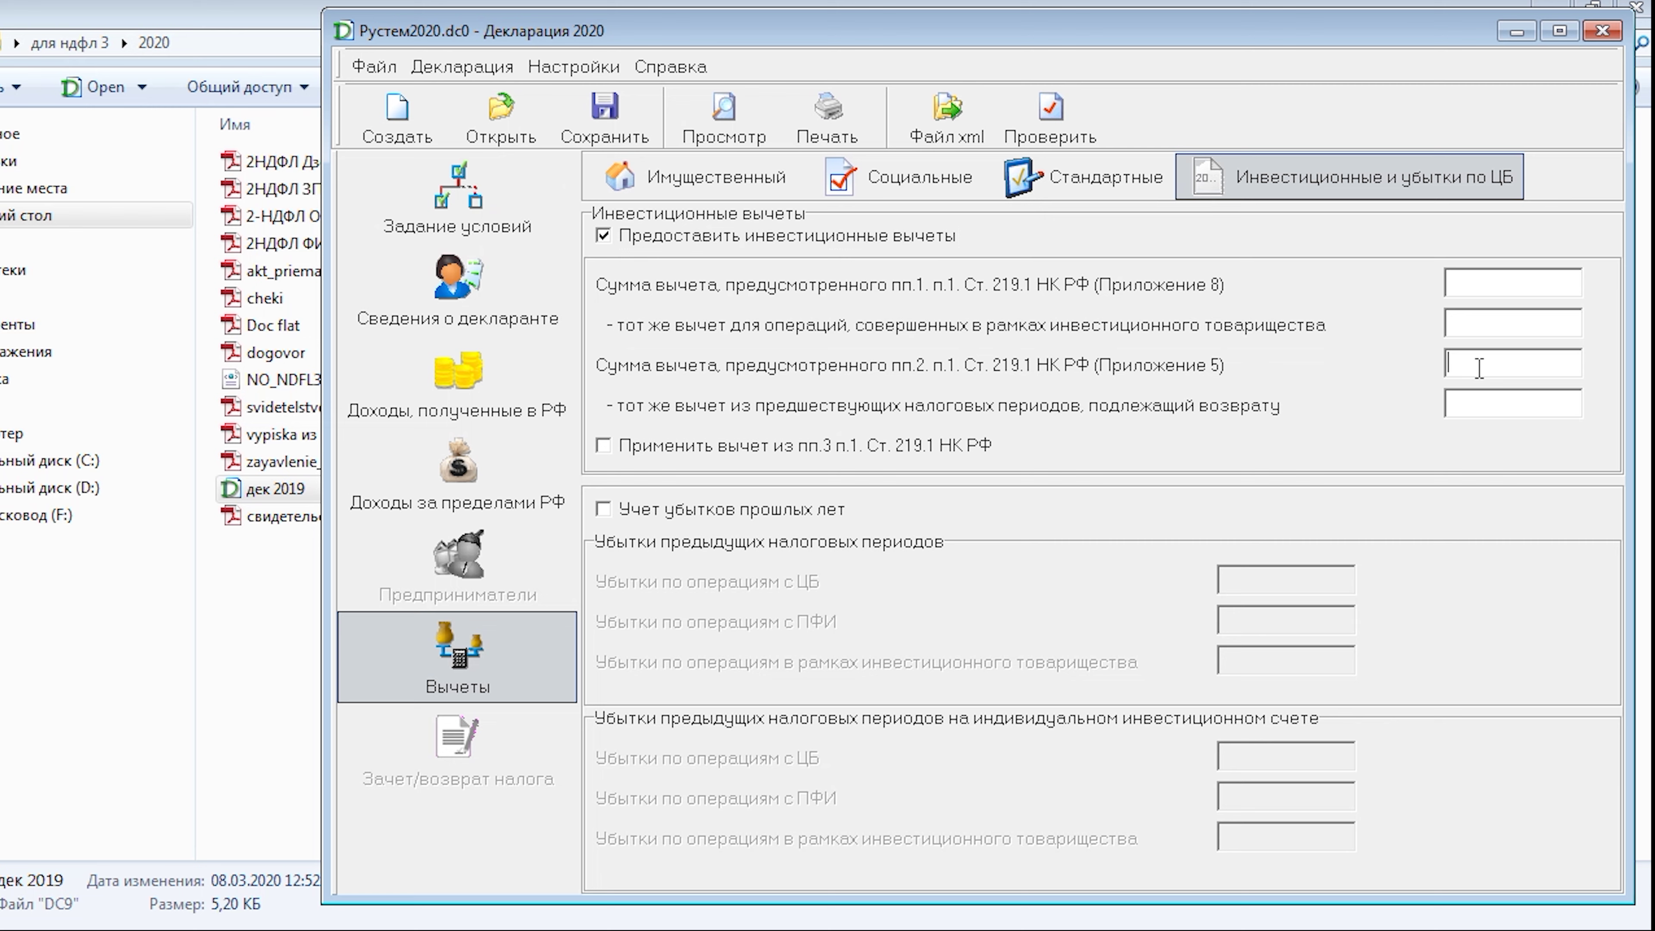
pyautogui.write('40000')
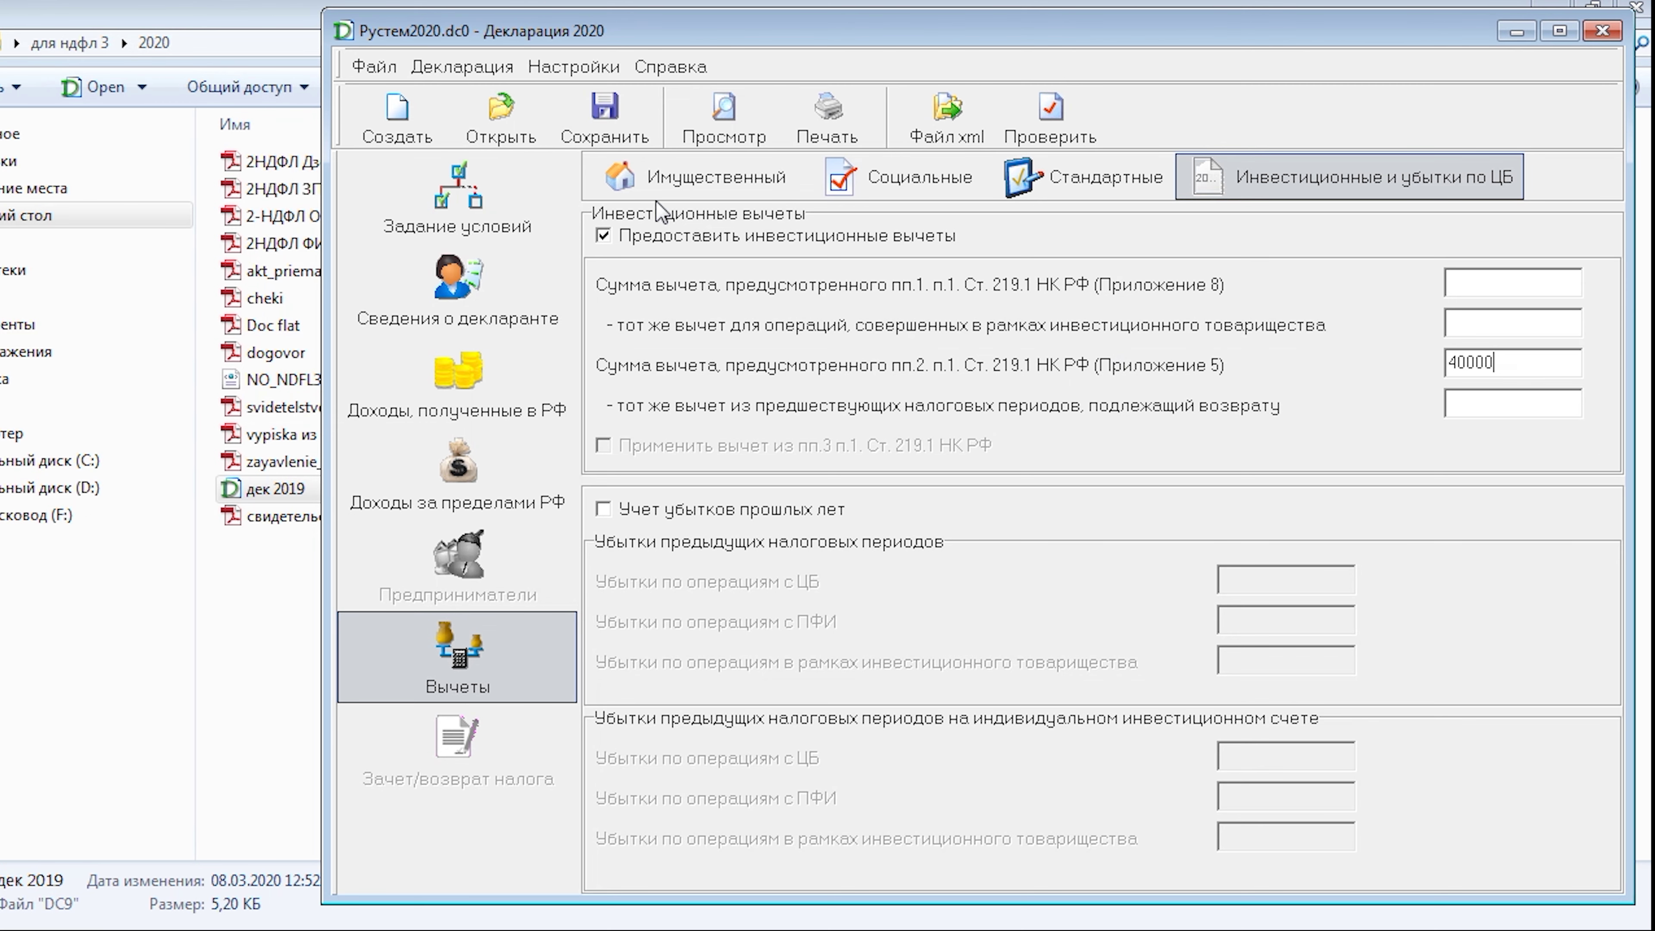
# Try the пп.3 п.1 ст. 219.1 deduction in place of the пп.2 amount, and restore the amount of 40000.
pyautogui.doubleClick(1519, 360)
pyautogui.press('BackSpace')
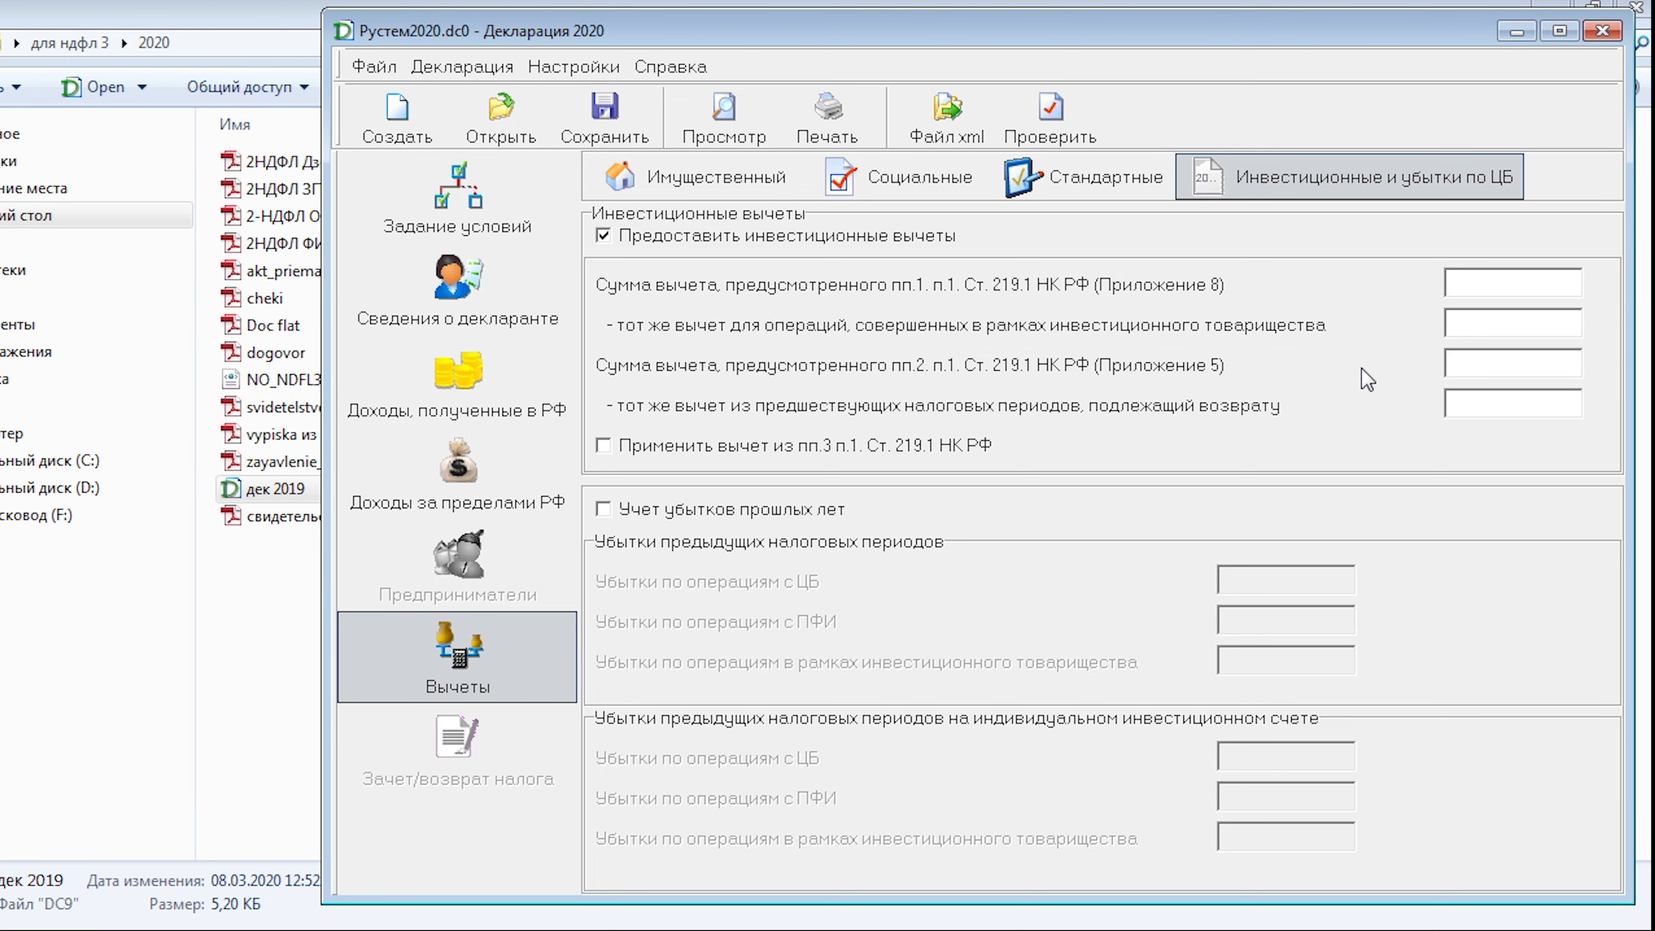
pyautogui.click(599, 445)
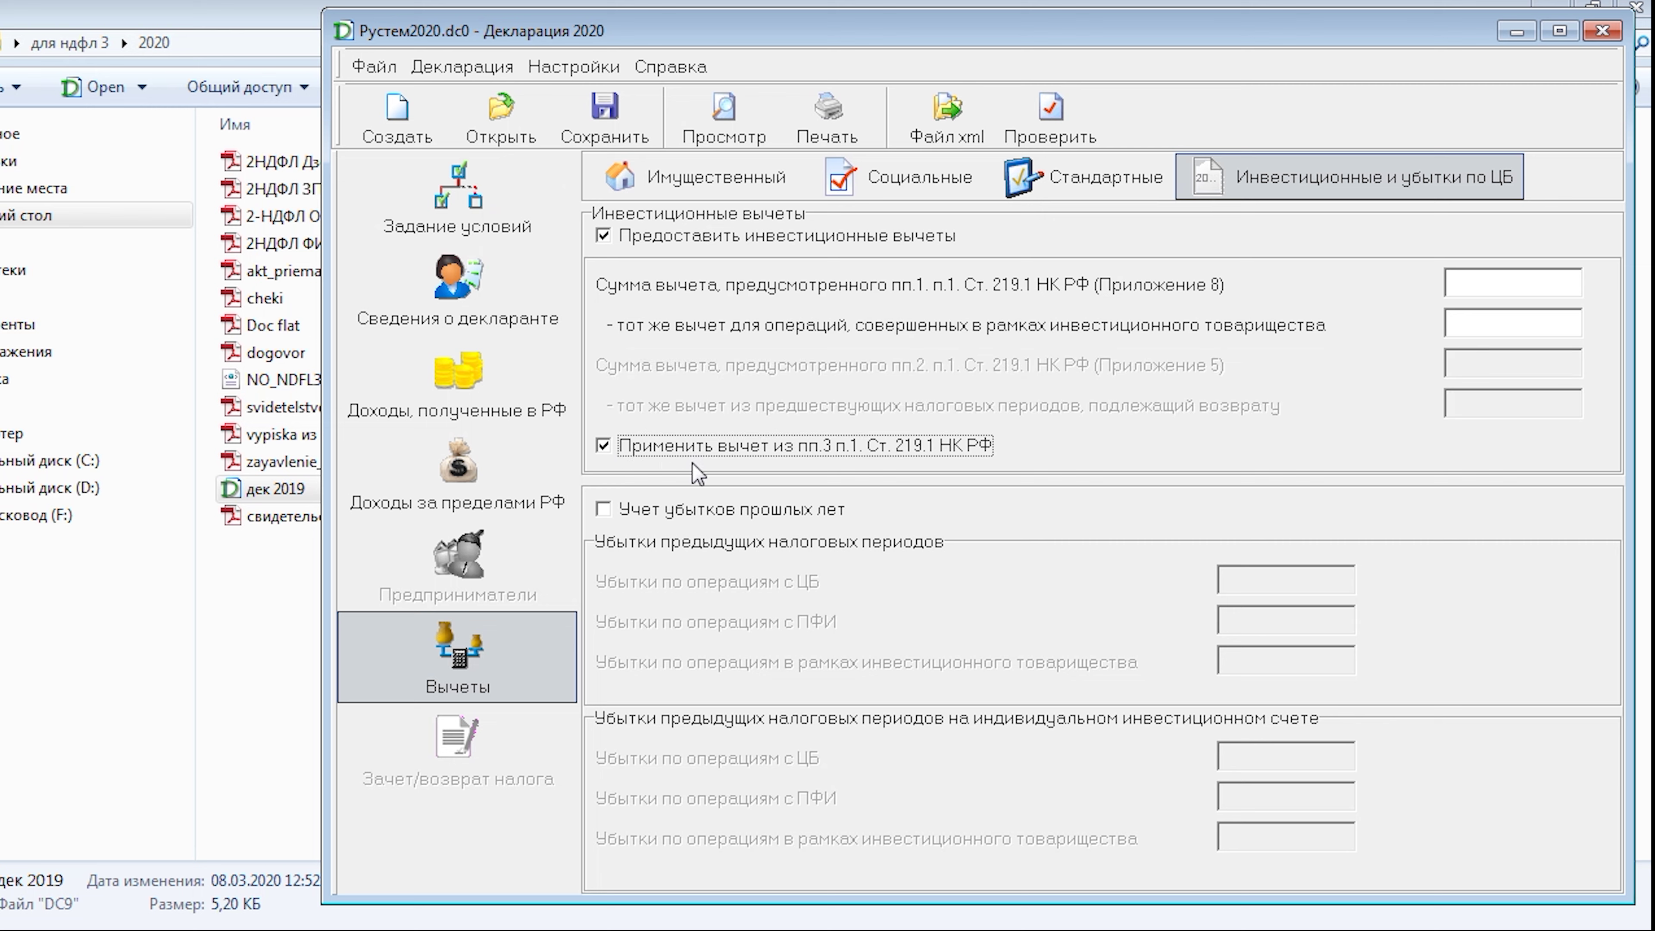
pyautogui.click(602, 446)
pyautogui.click(1485, 363)
pyautogui.write('40000')
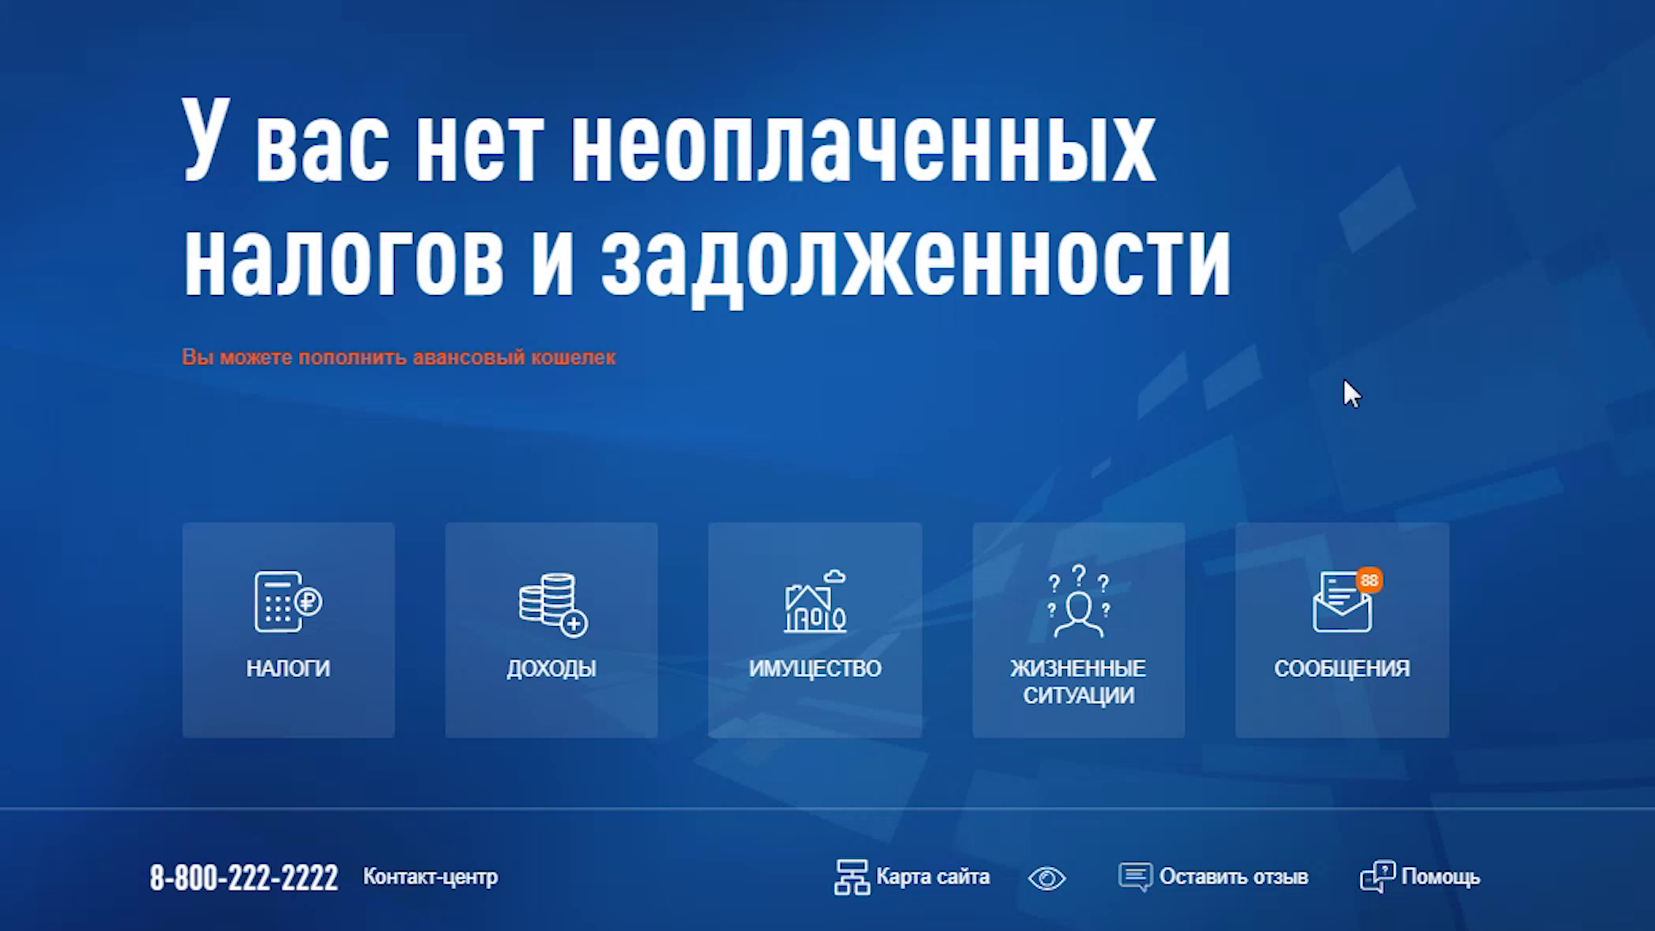
# Switch to the online taxpayer account, start filling in a 3-НДФЛ declaration online and accept its initial data for 2020.
pyautogui.click(1115, 609)
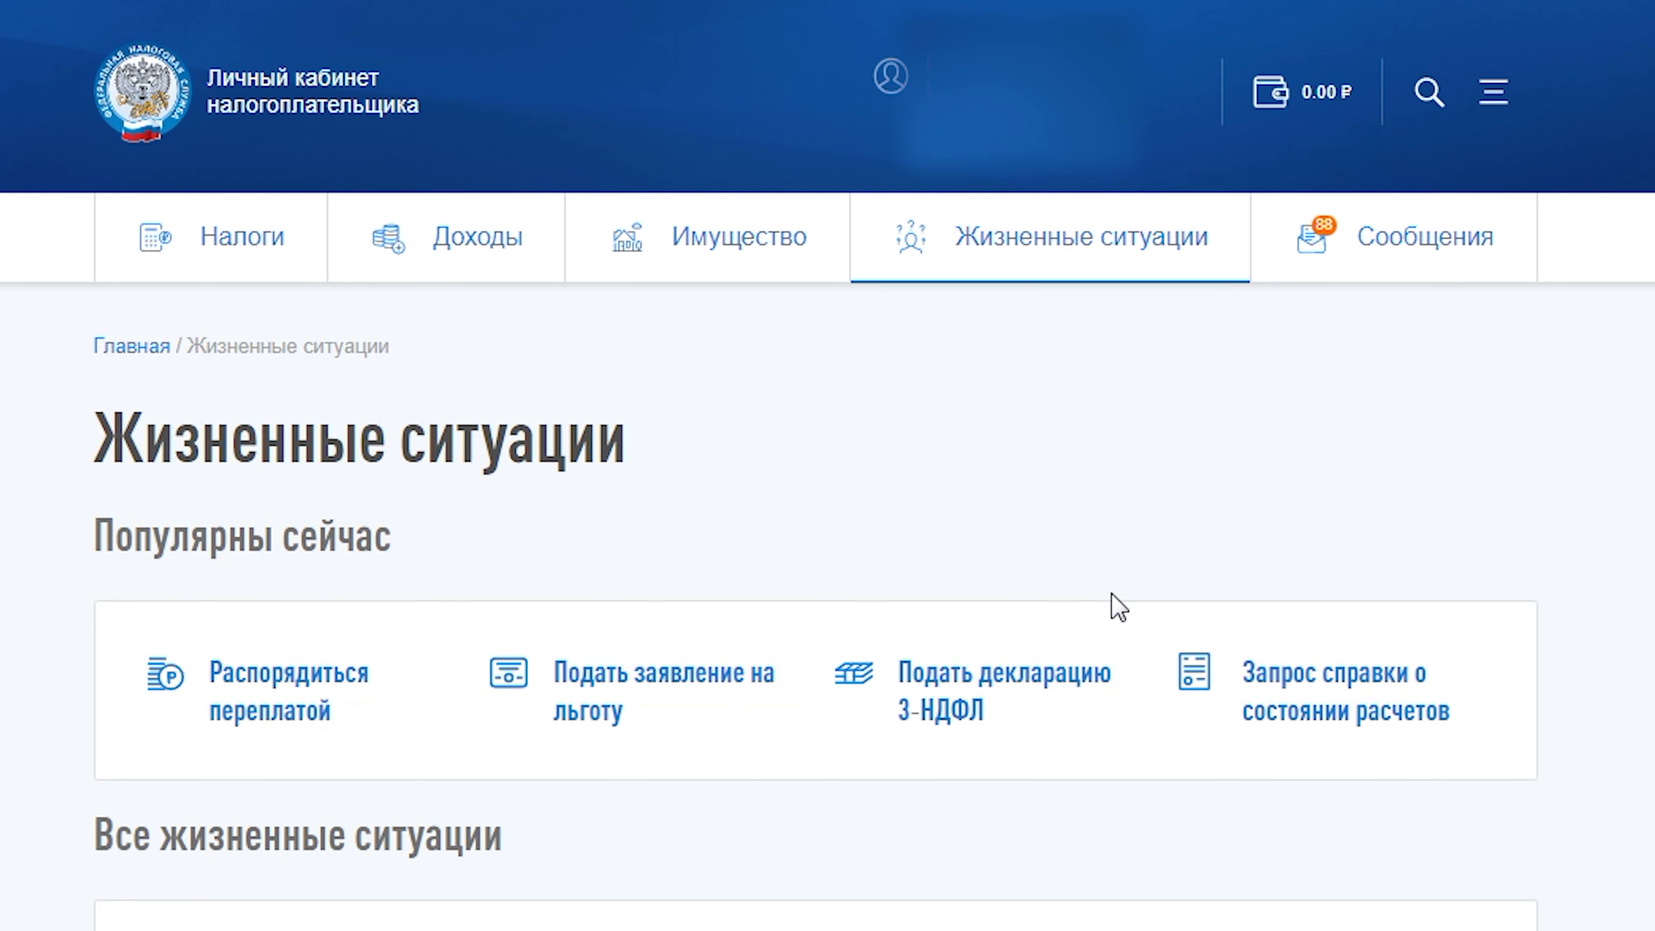
pyautogui.click(979, 709)
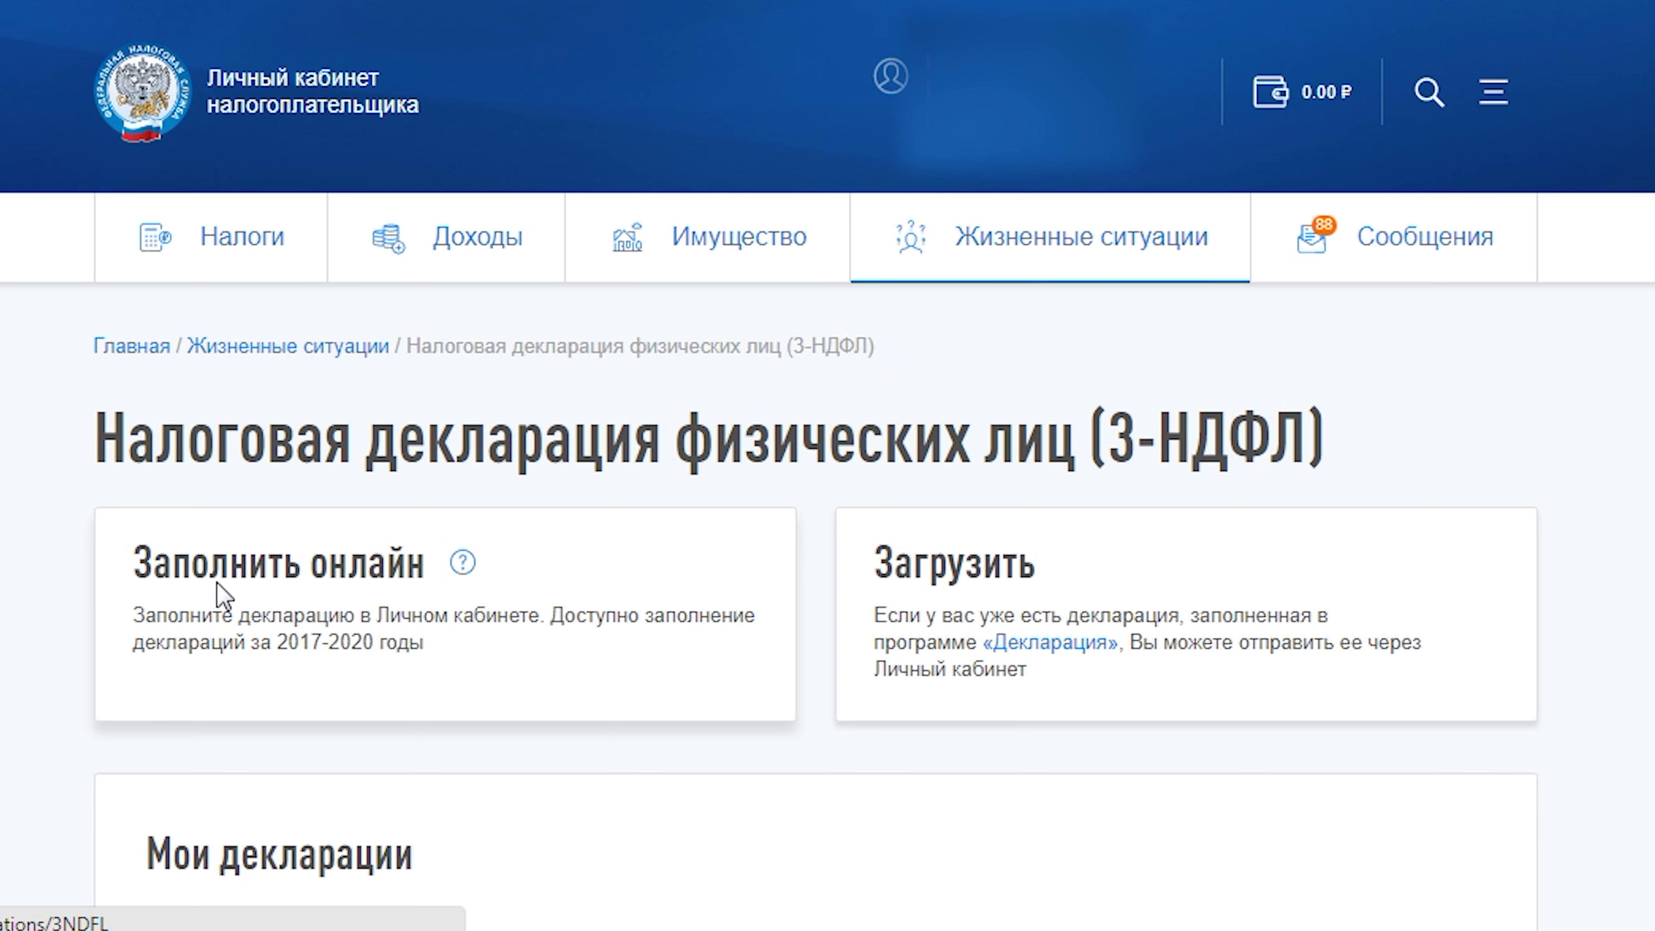
pyautogui.click(213, 599)
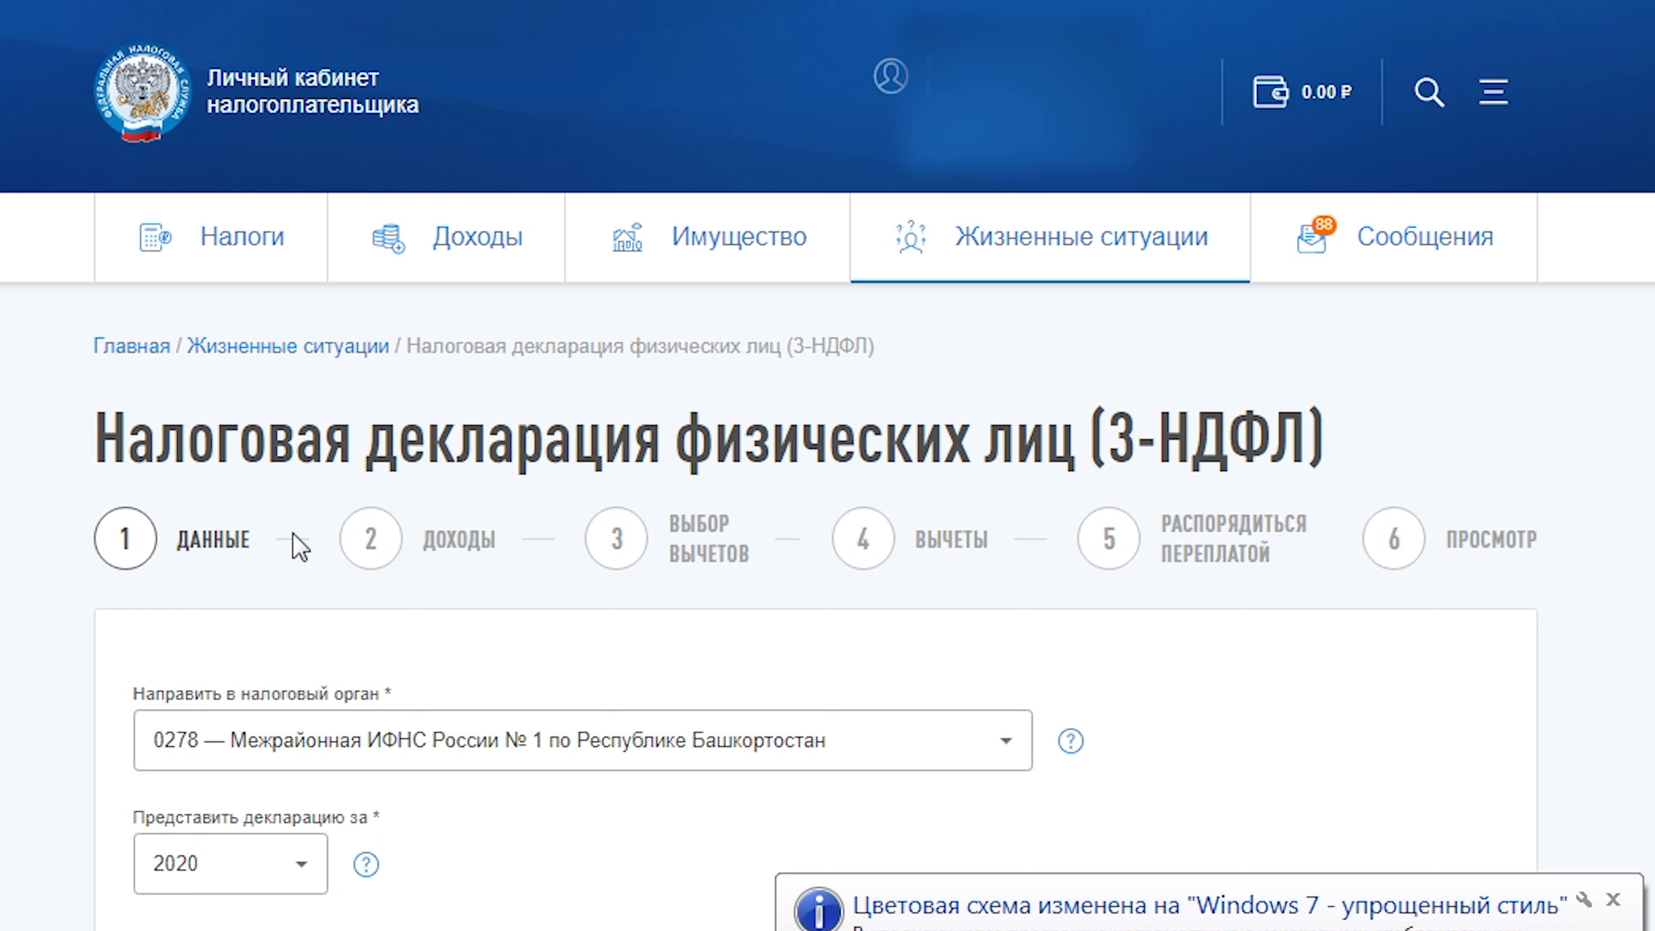
pyautogui.click(1612, 901)
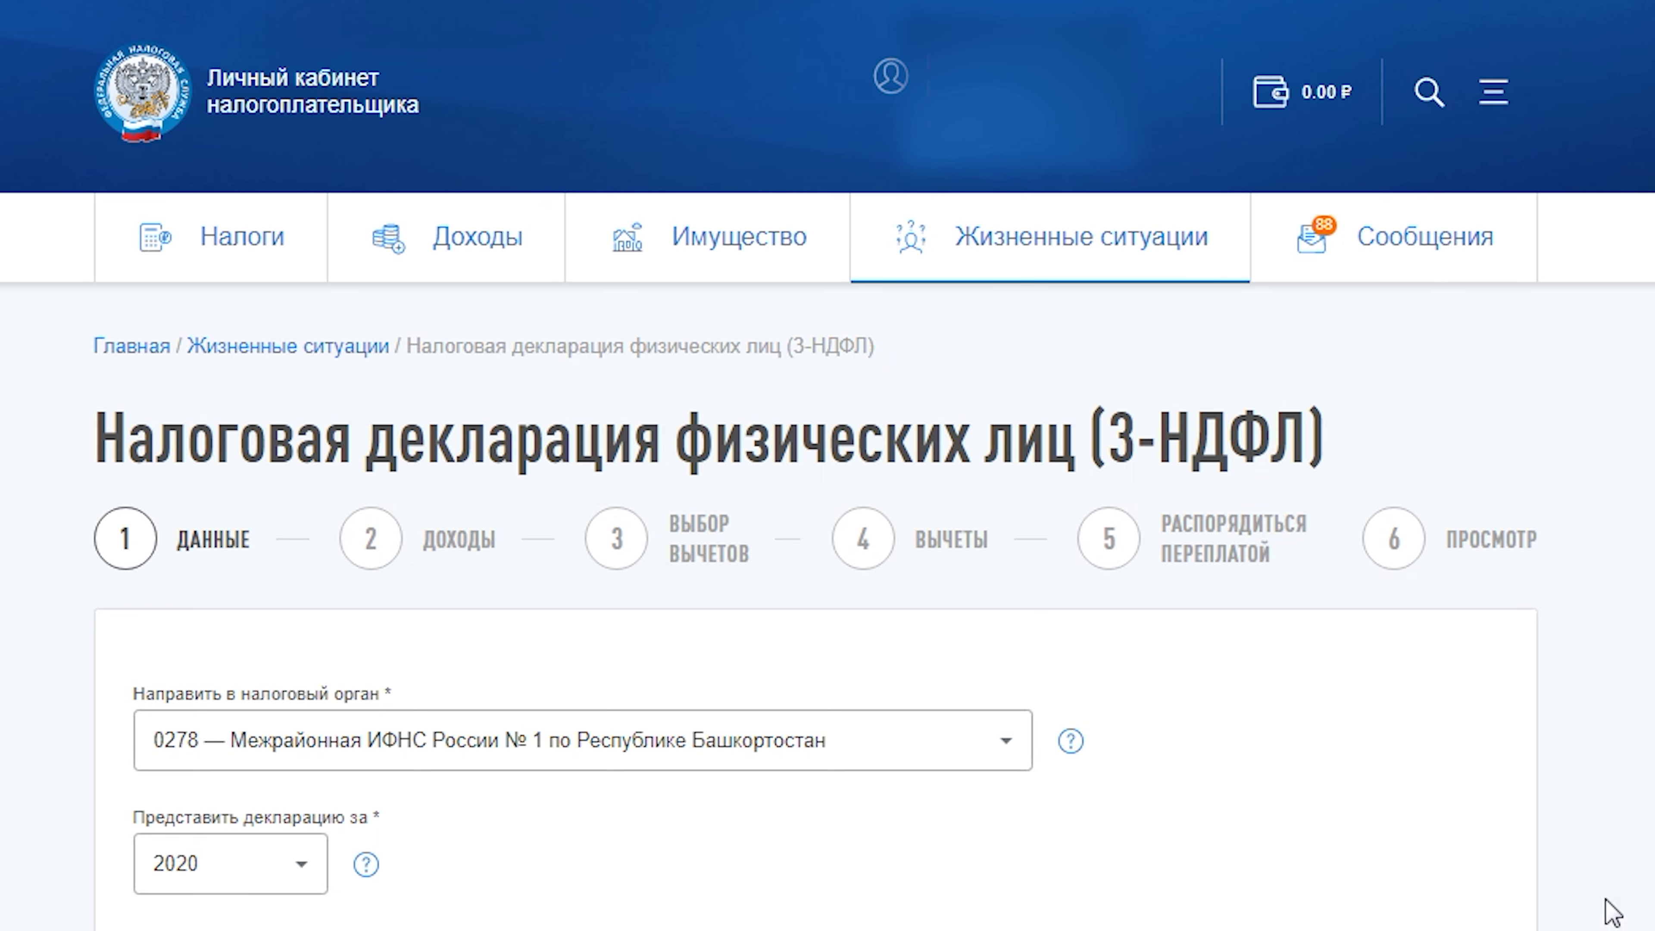
pyautogui.scroll(-10, 827, 465)
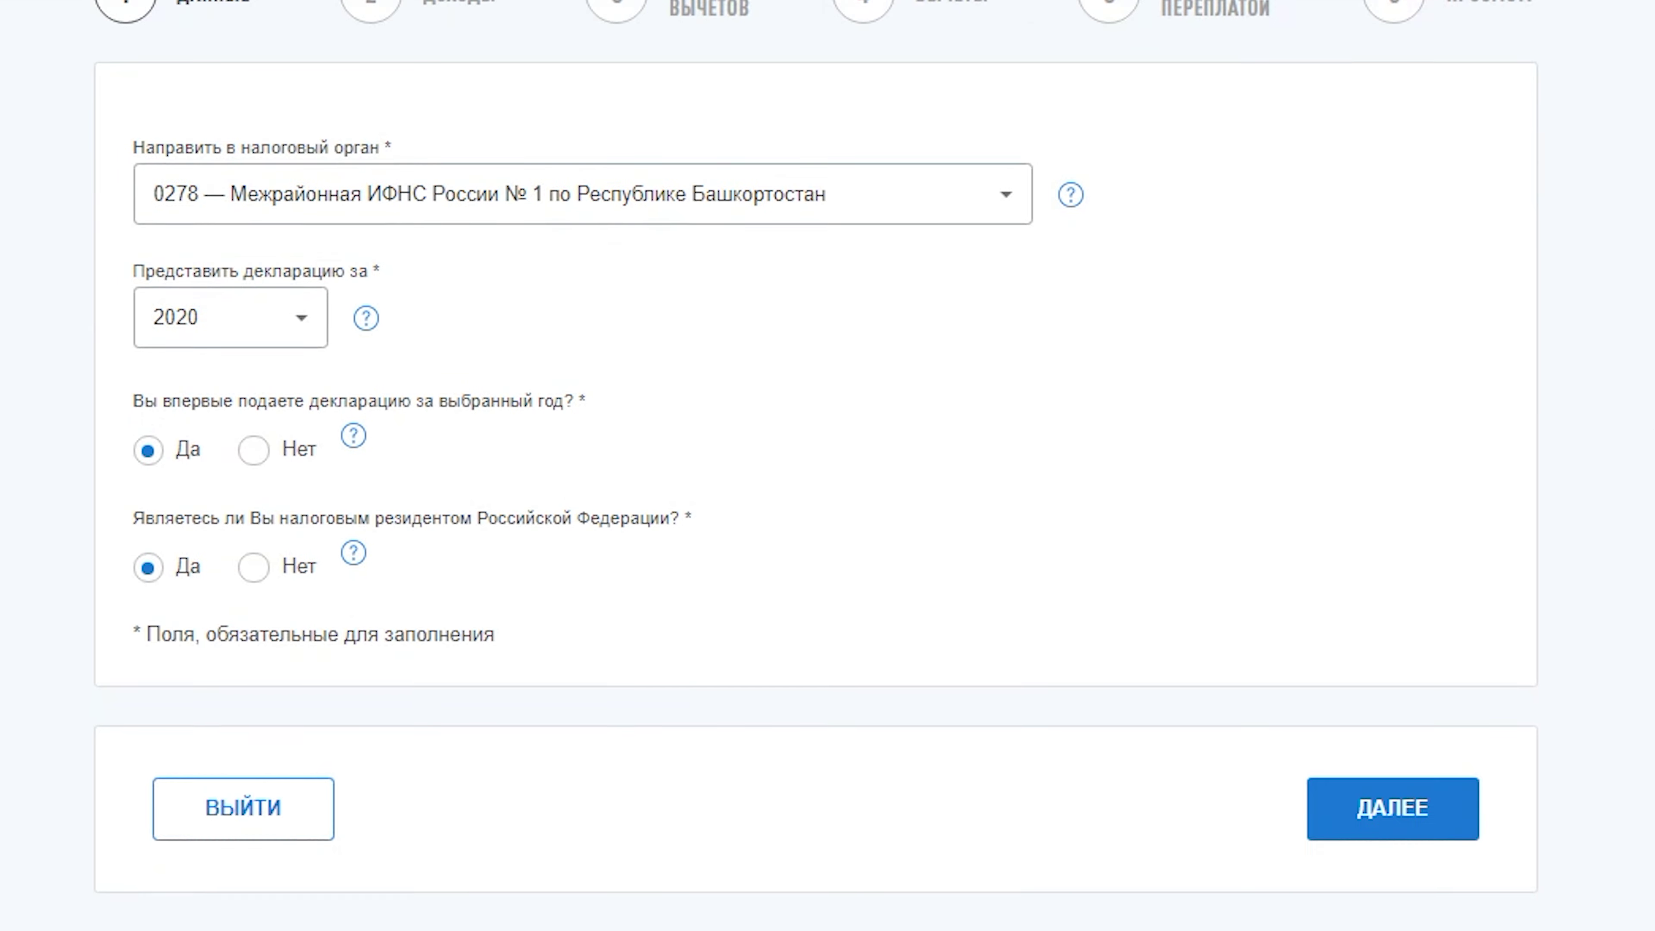
pyautogui.click(1386, 645)
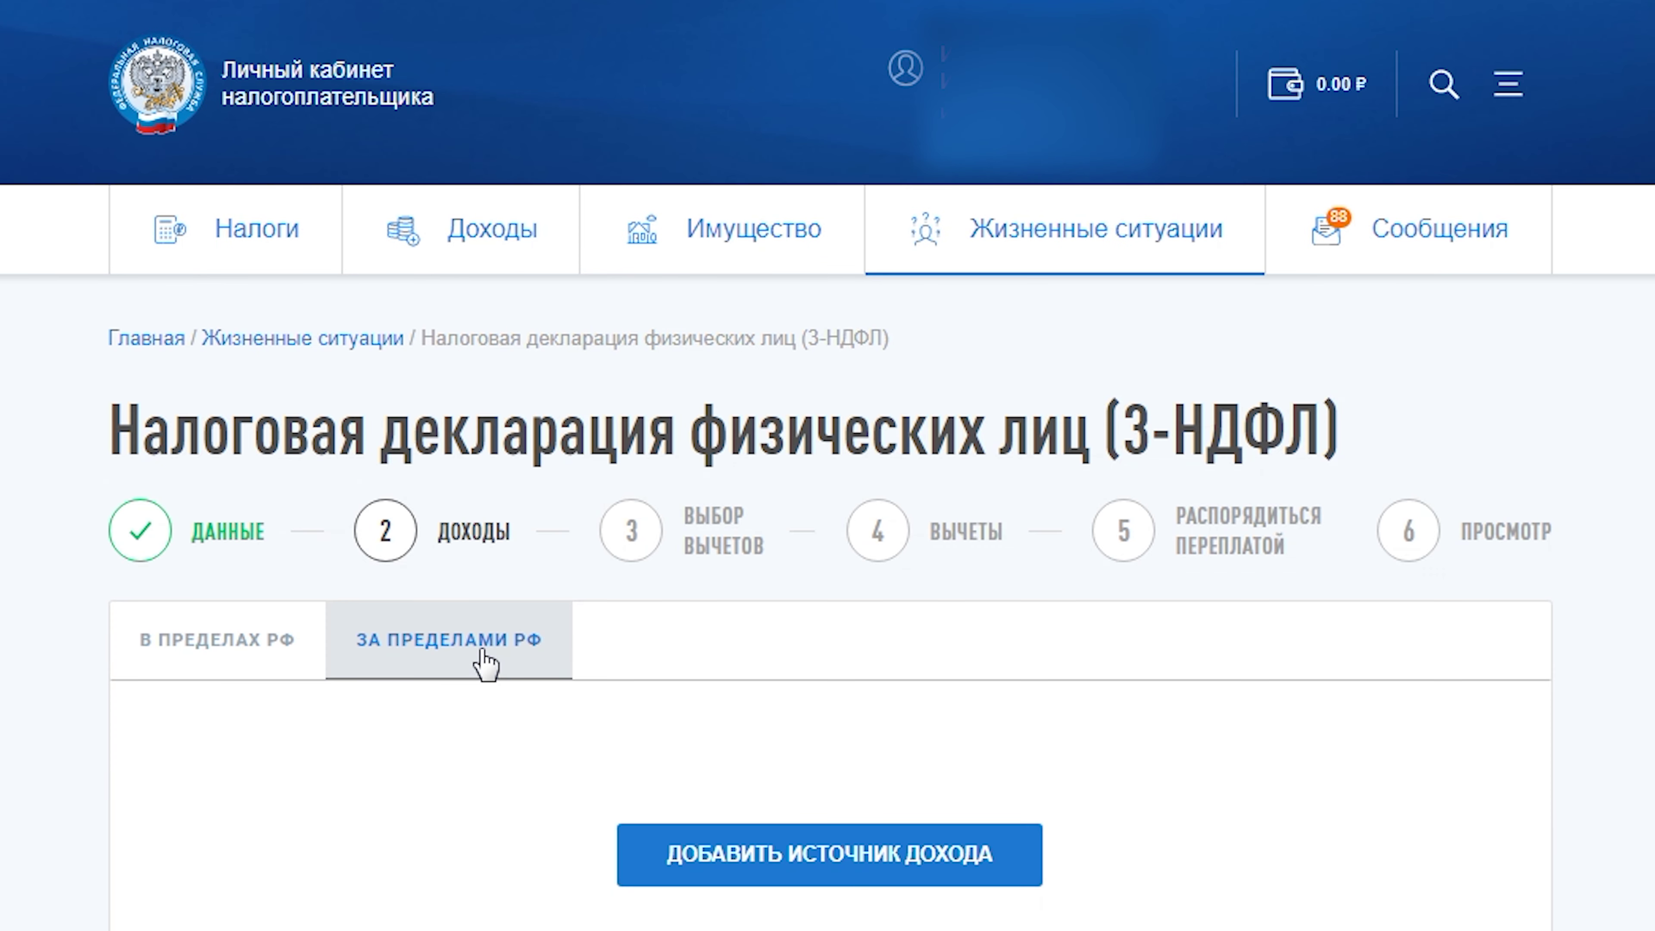
# Add an income source outside Russia named Century Link with the country 840 - СОЕДИНЕННЫЕ ШТАТЫ.
pyautogui.scroll(-4, 485, 663)
pyautogui.click(860, 564)
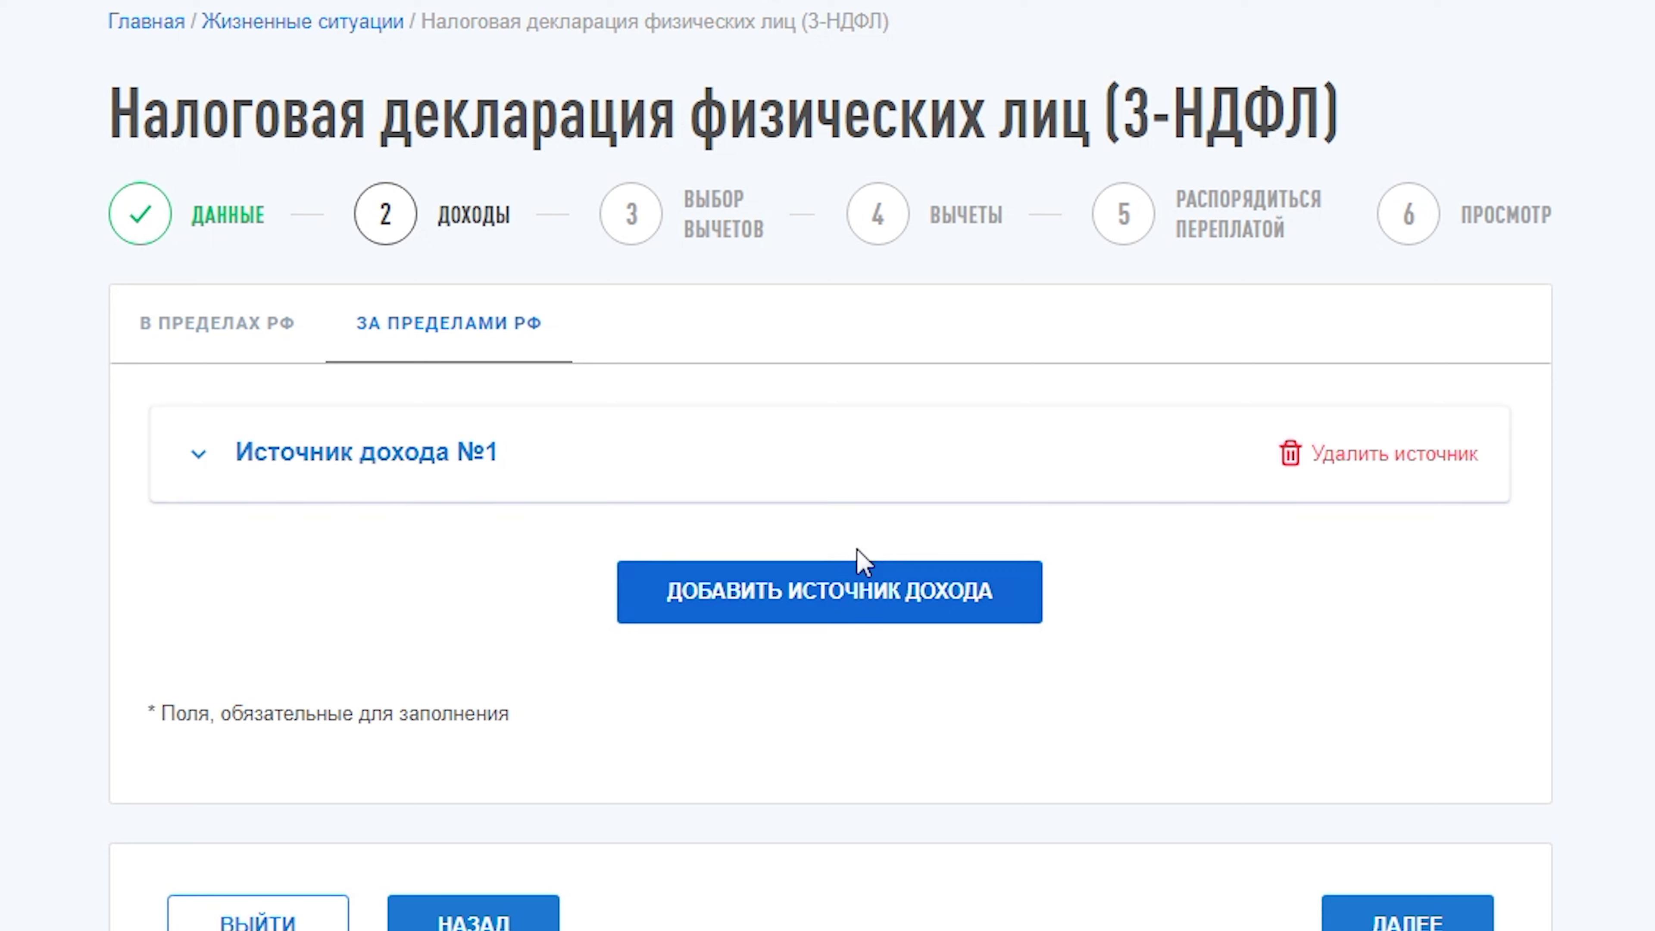
pyautogui.click(340, 459)
pyautogui.click(408, 601)
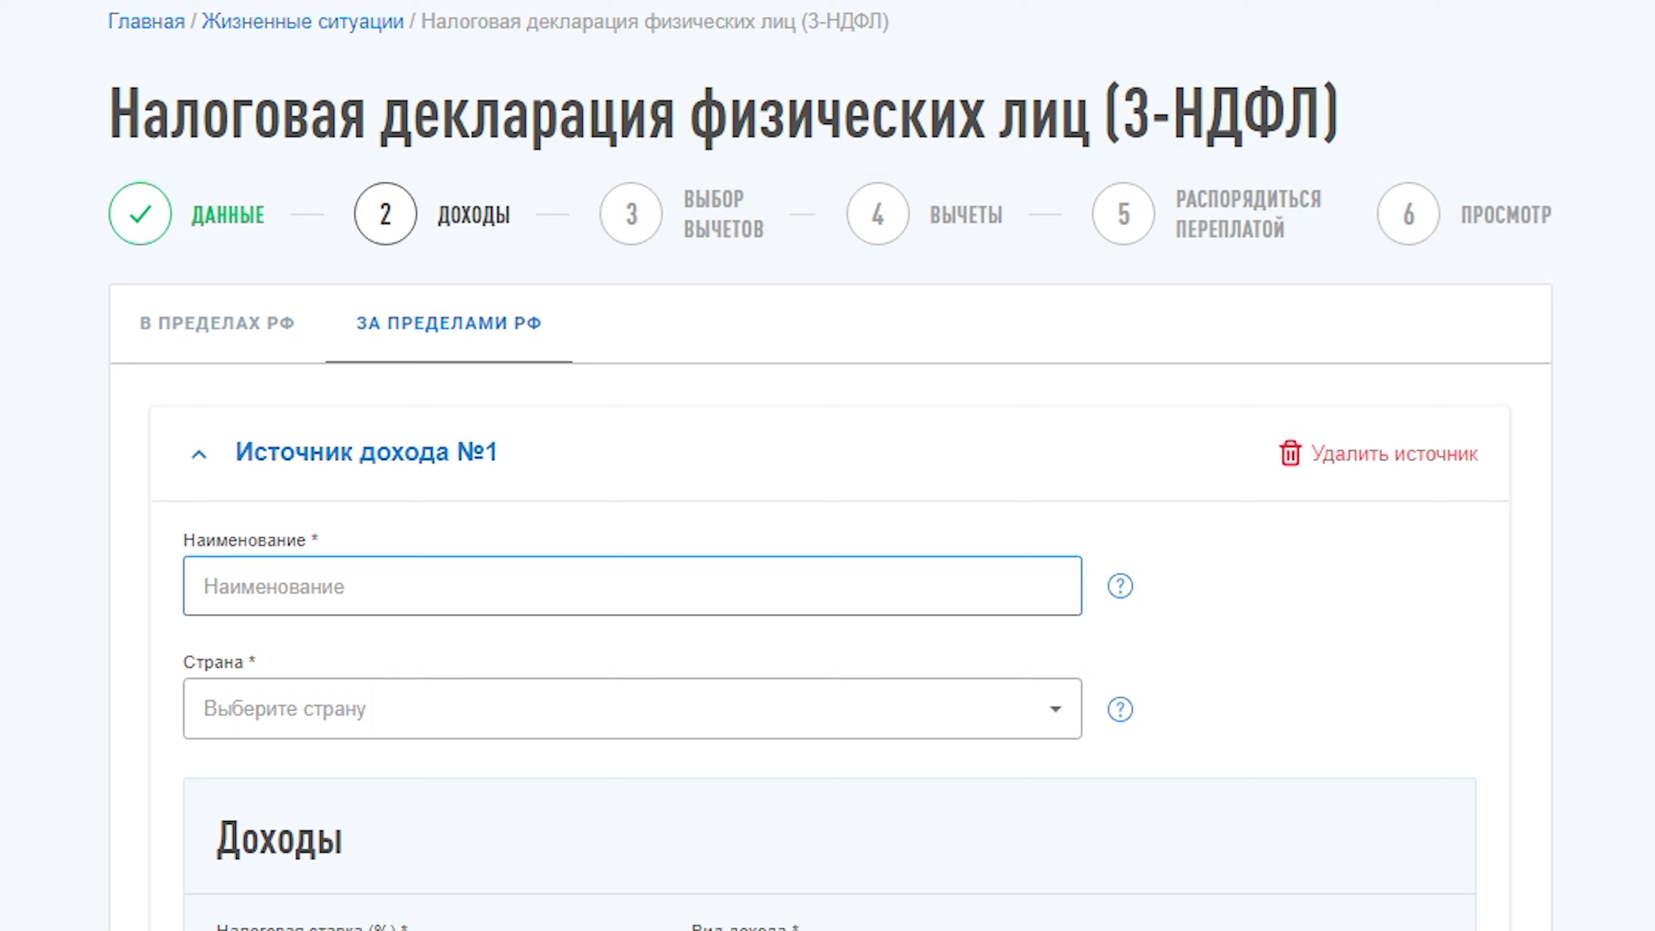
pyautogui.write('С')
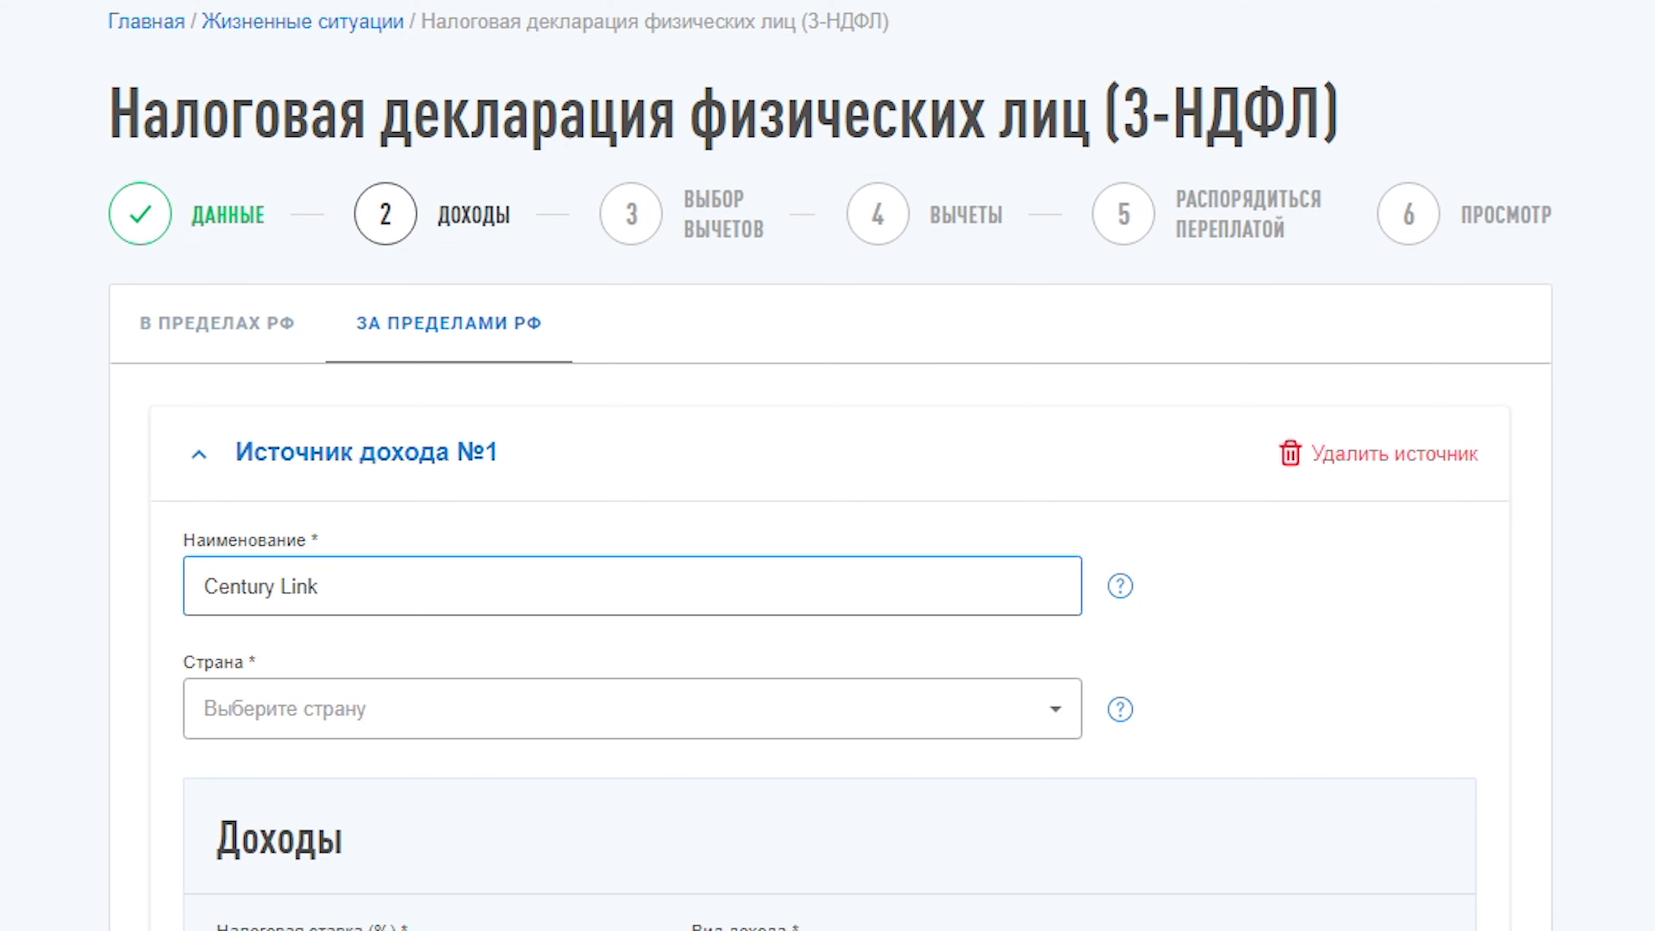
pyautogui.click(447, 727)
pyautogui.write('840')
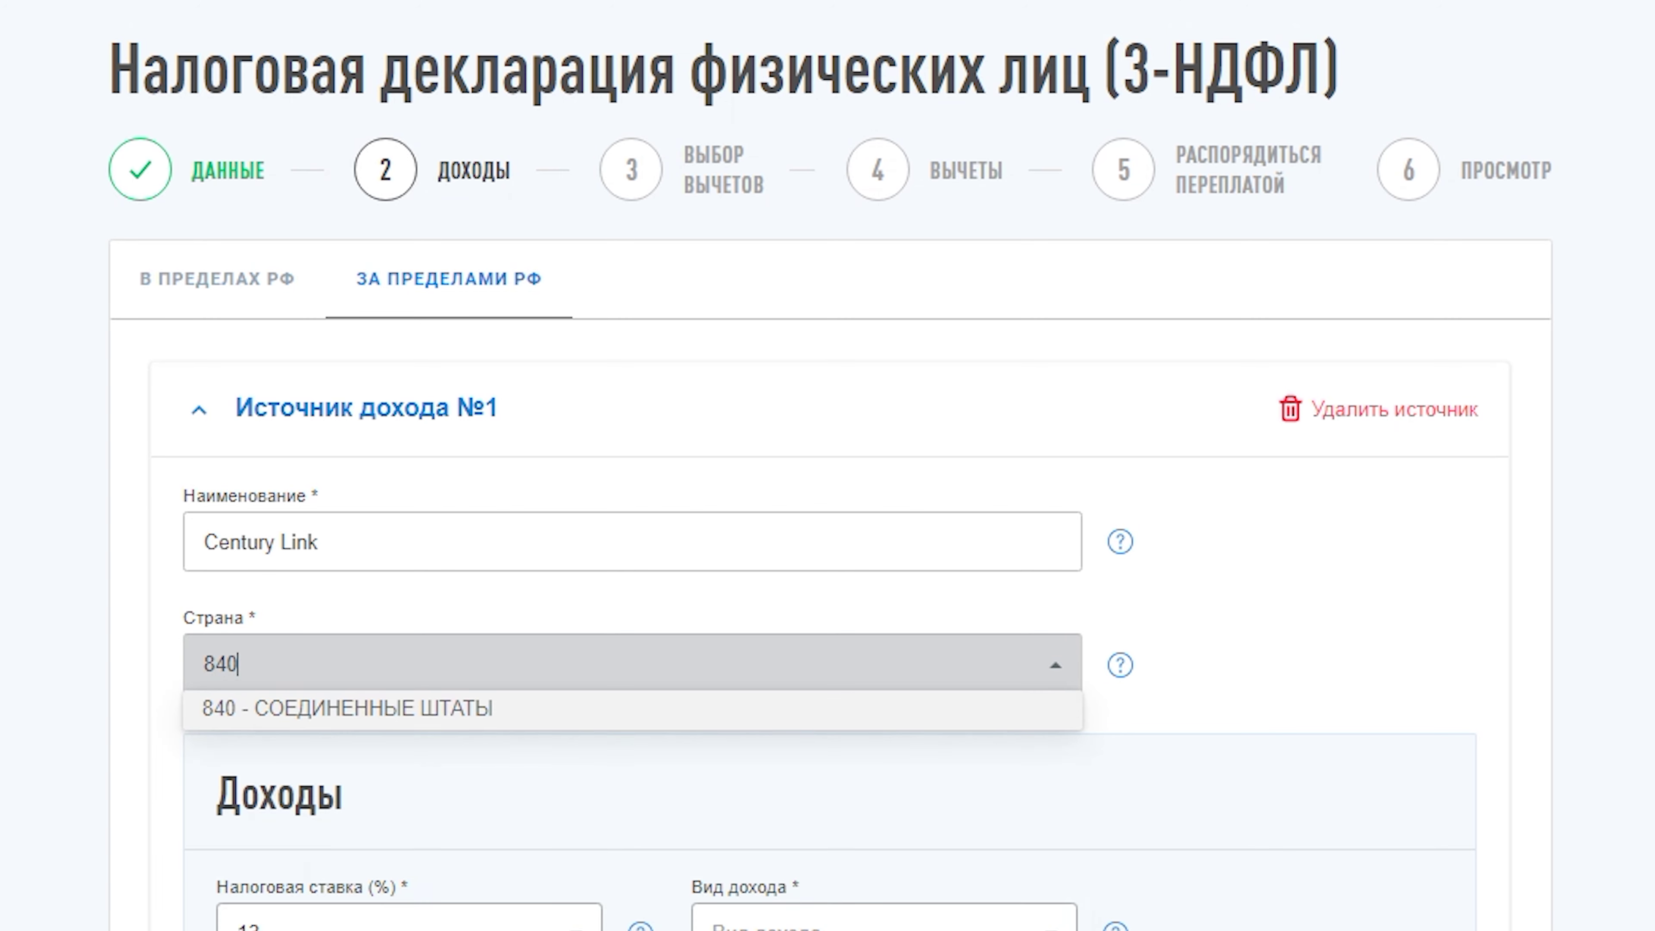
pyautogui.click(345, 714)
# Set the Century Link income to the 13% tax rate, type 1010 - Дивиденды and the option Не предоставлять вычет.
pyautogui.scroll(-5, 365, 713)
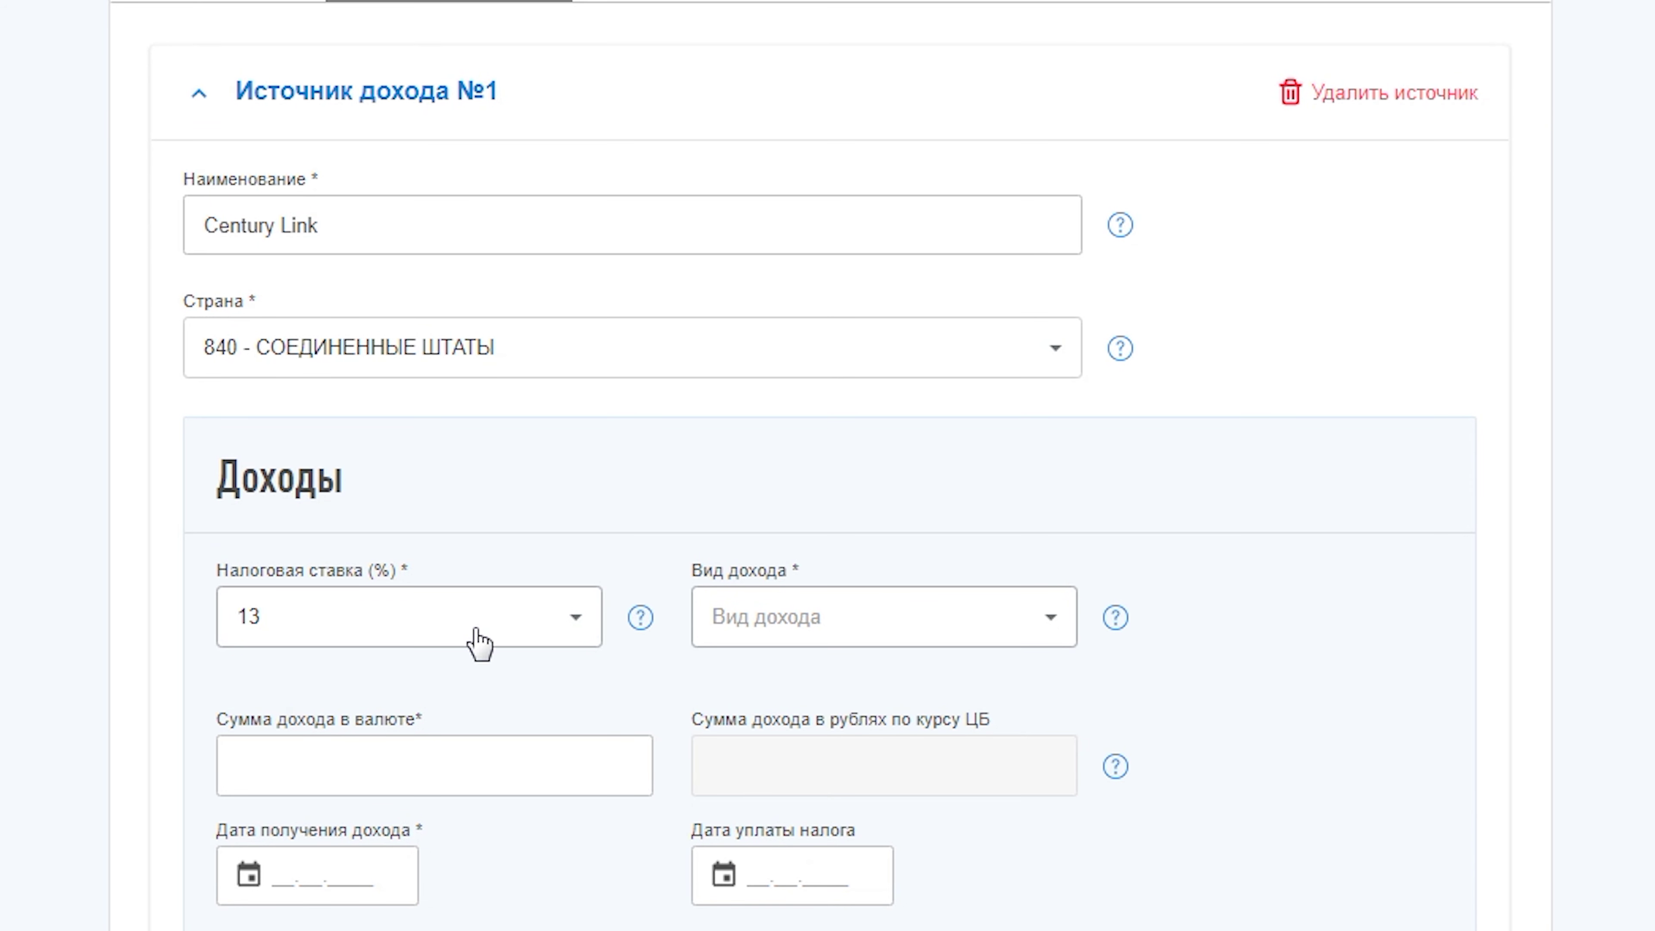
pyautogui.click(414, 632)
pyautogui.click(396, 620)
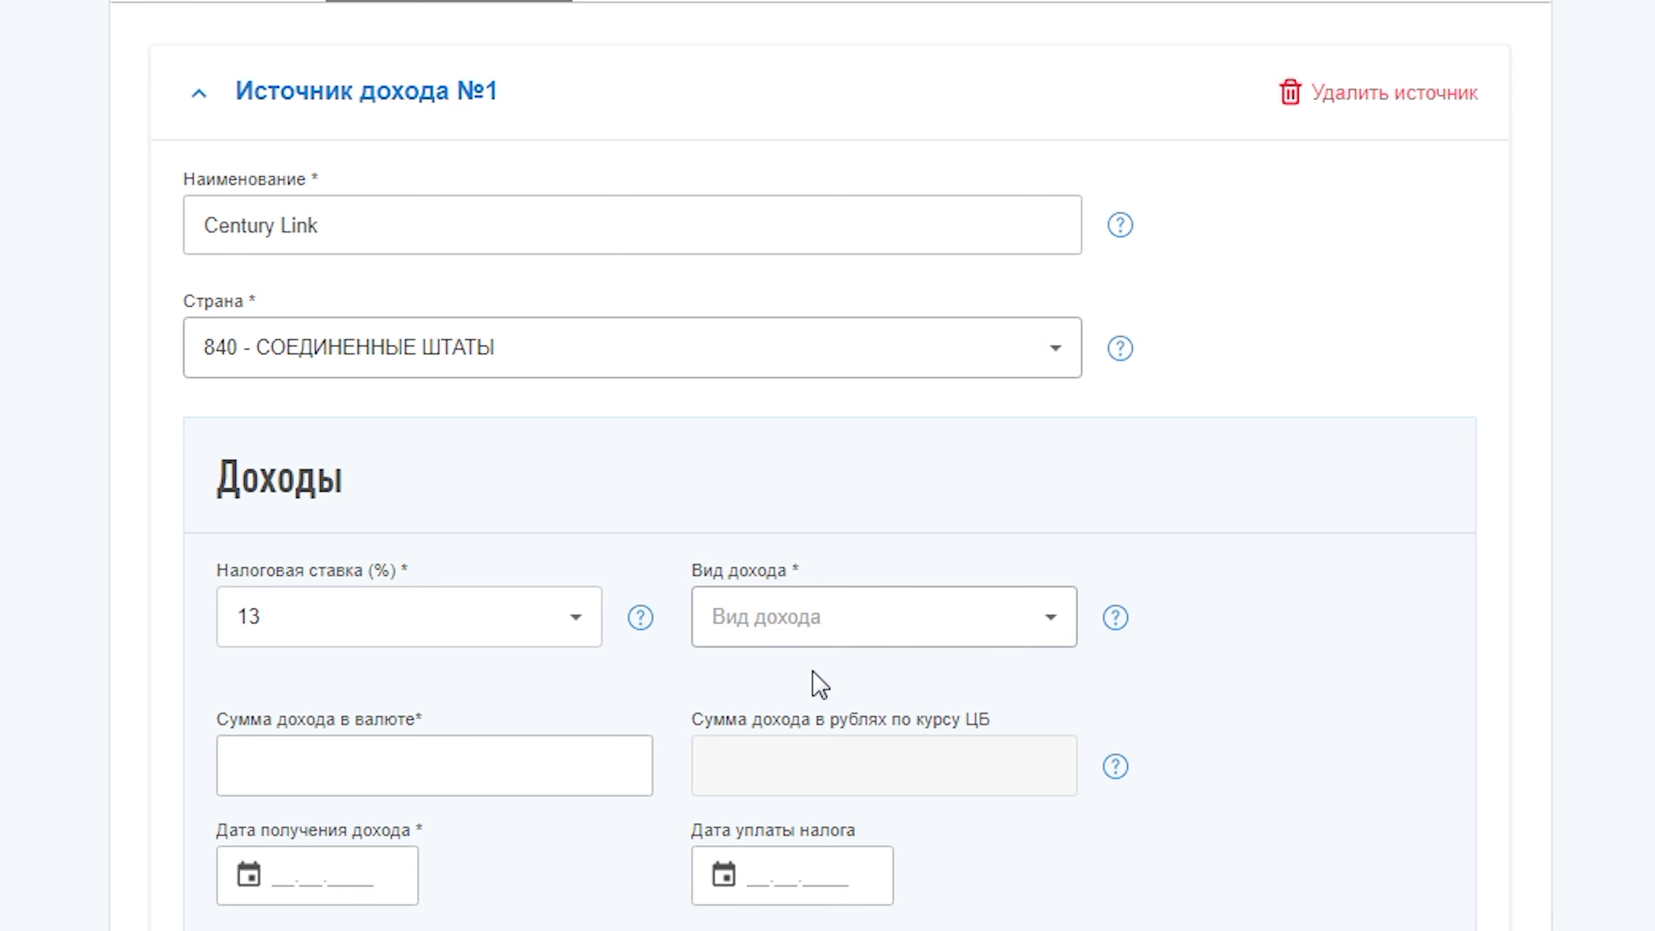
pyautogui.click(860, 616)
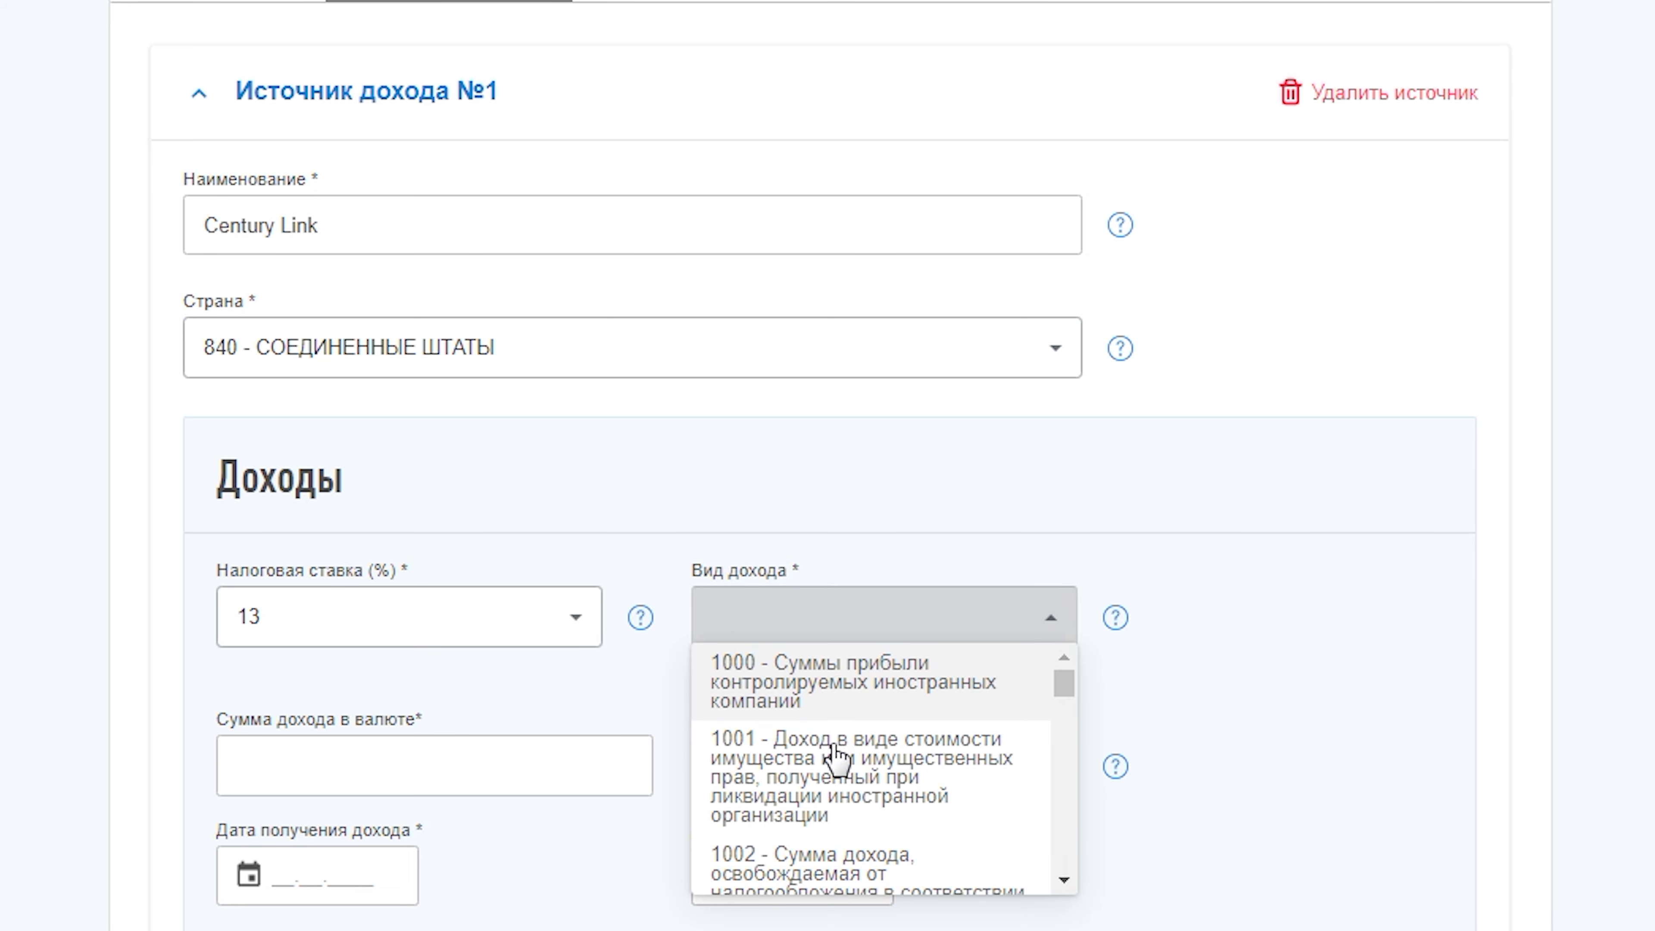
pyautogui.scroll(-2, 835, 765)
pyautogui.click(817, 793)
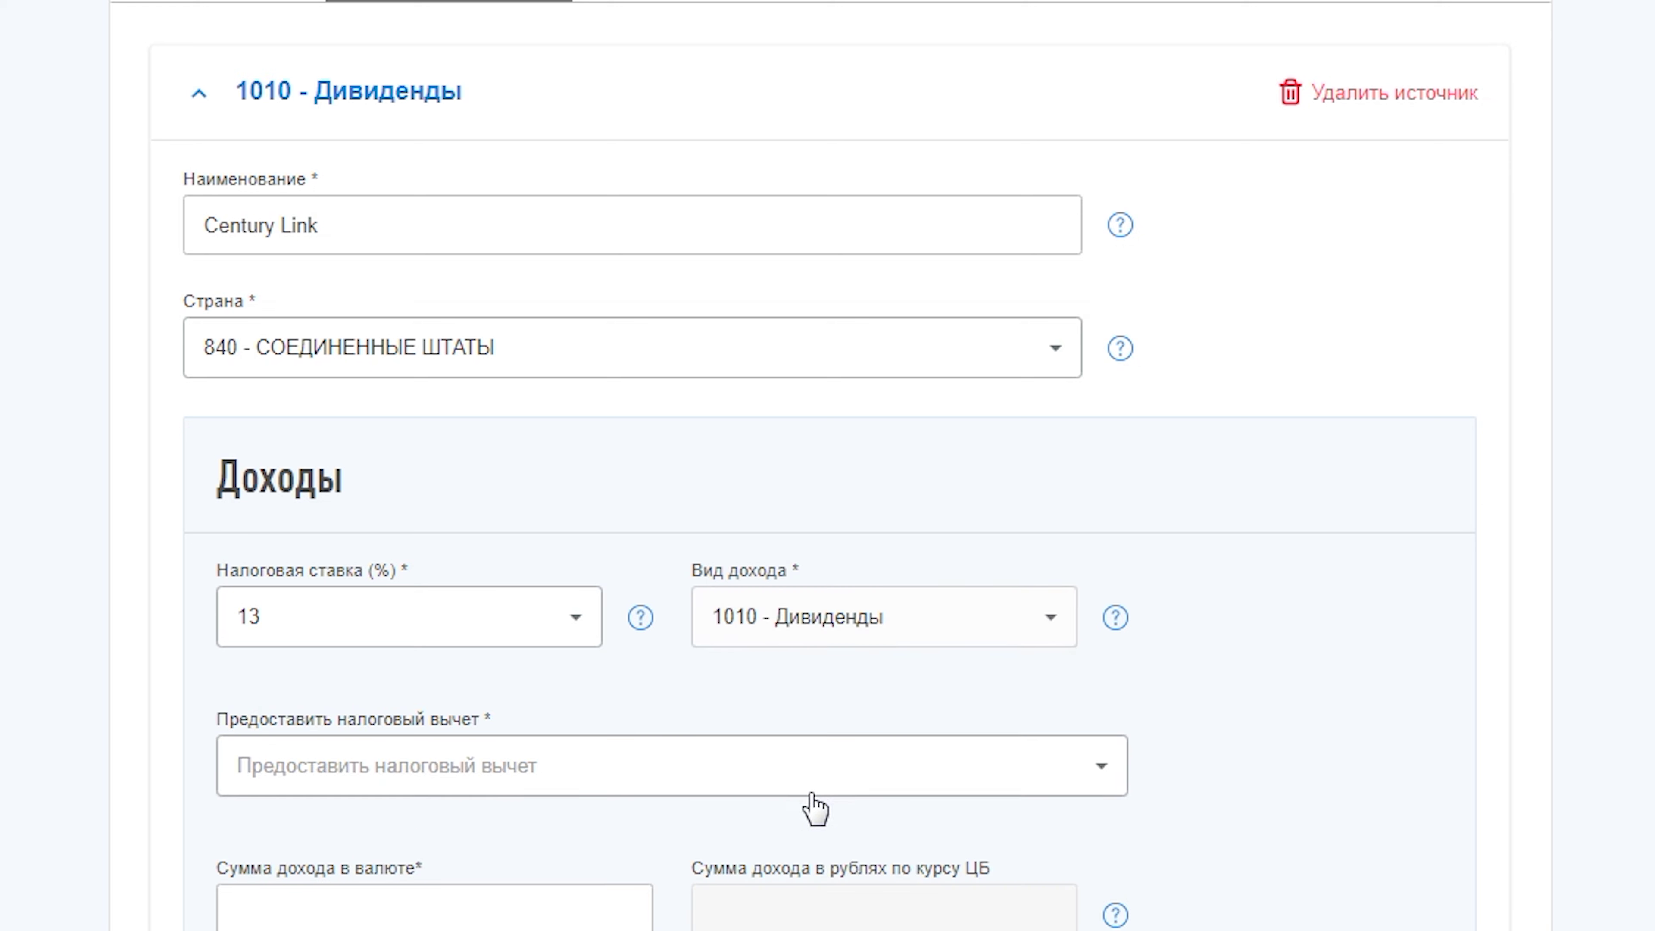
pyautogui.click(473, 765)
pyautogui.click(438, 848)
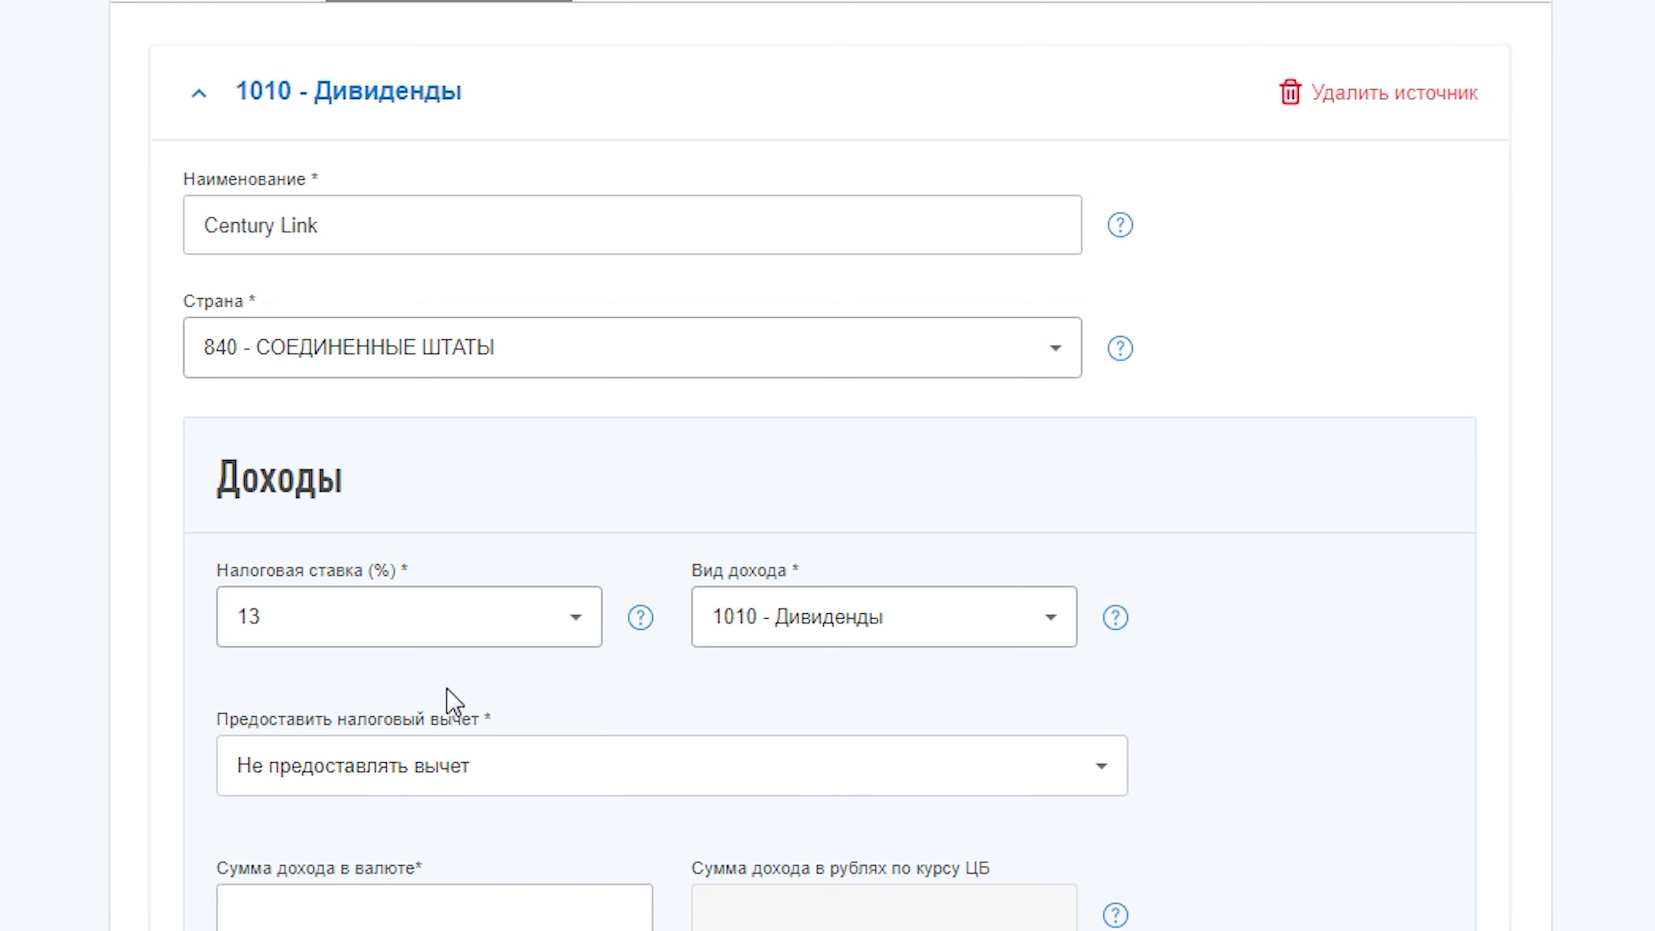
# Set the income in foreign currency to 12, and both the income receipt date and the tax payment date to 12.12.2020.
pyautogui.scroll(-2, 514, 512)
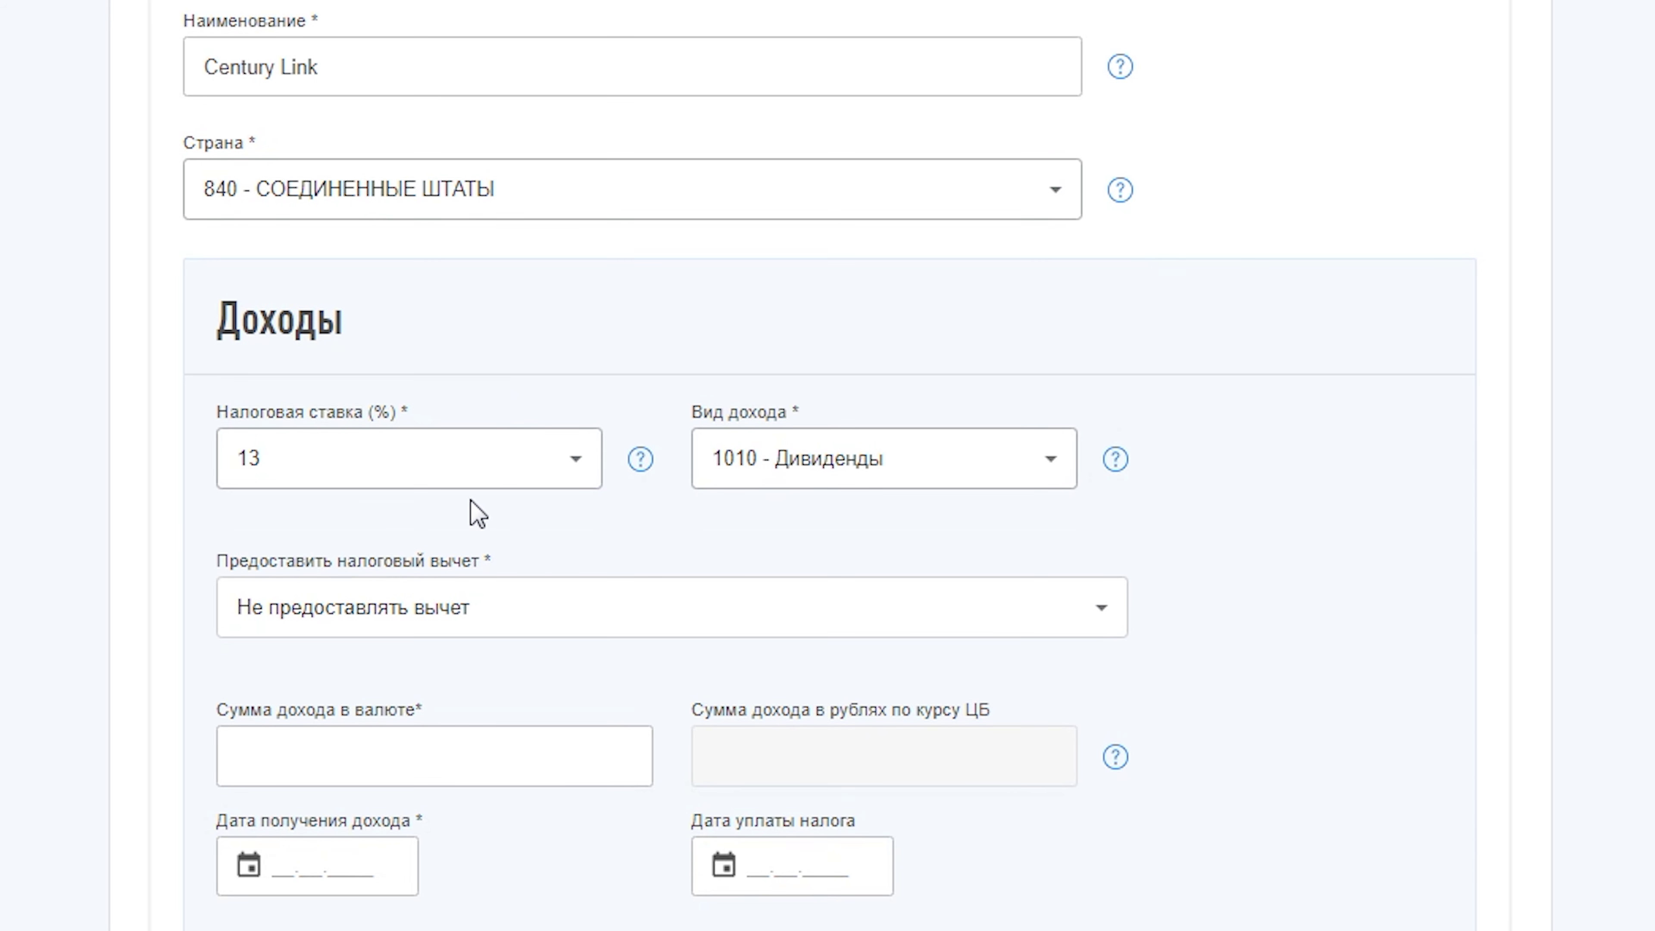
pyautogui.click(339, 765)
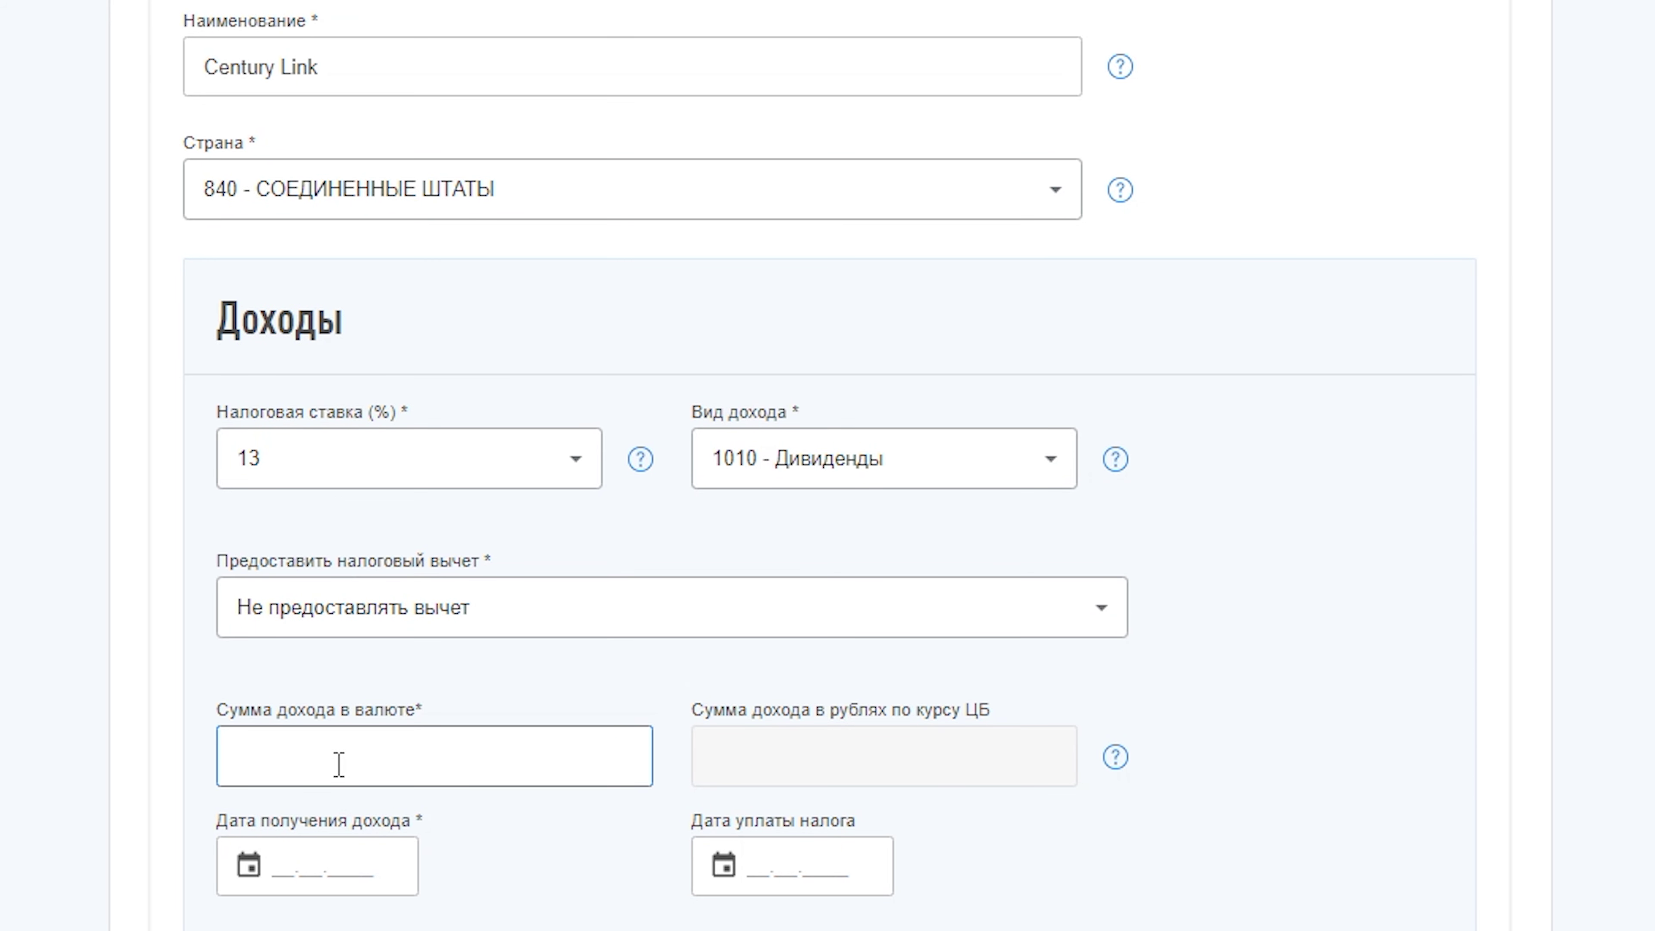
pyautogui.click(859, 683)
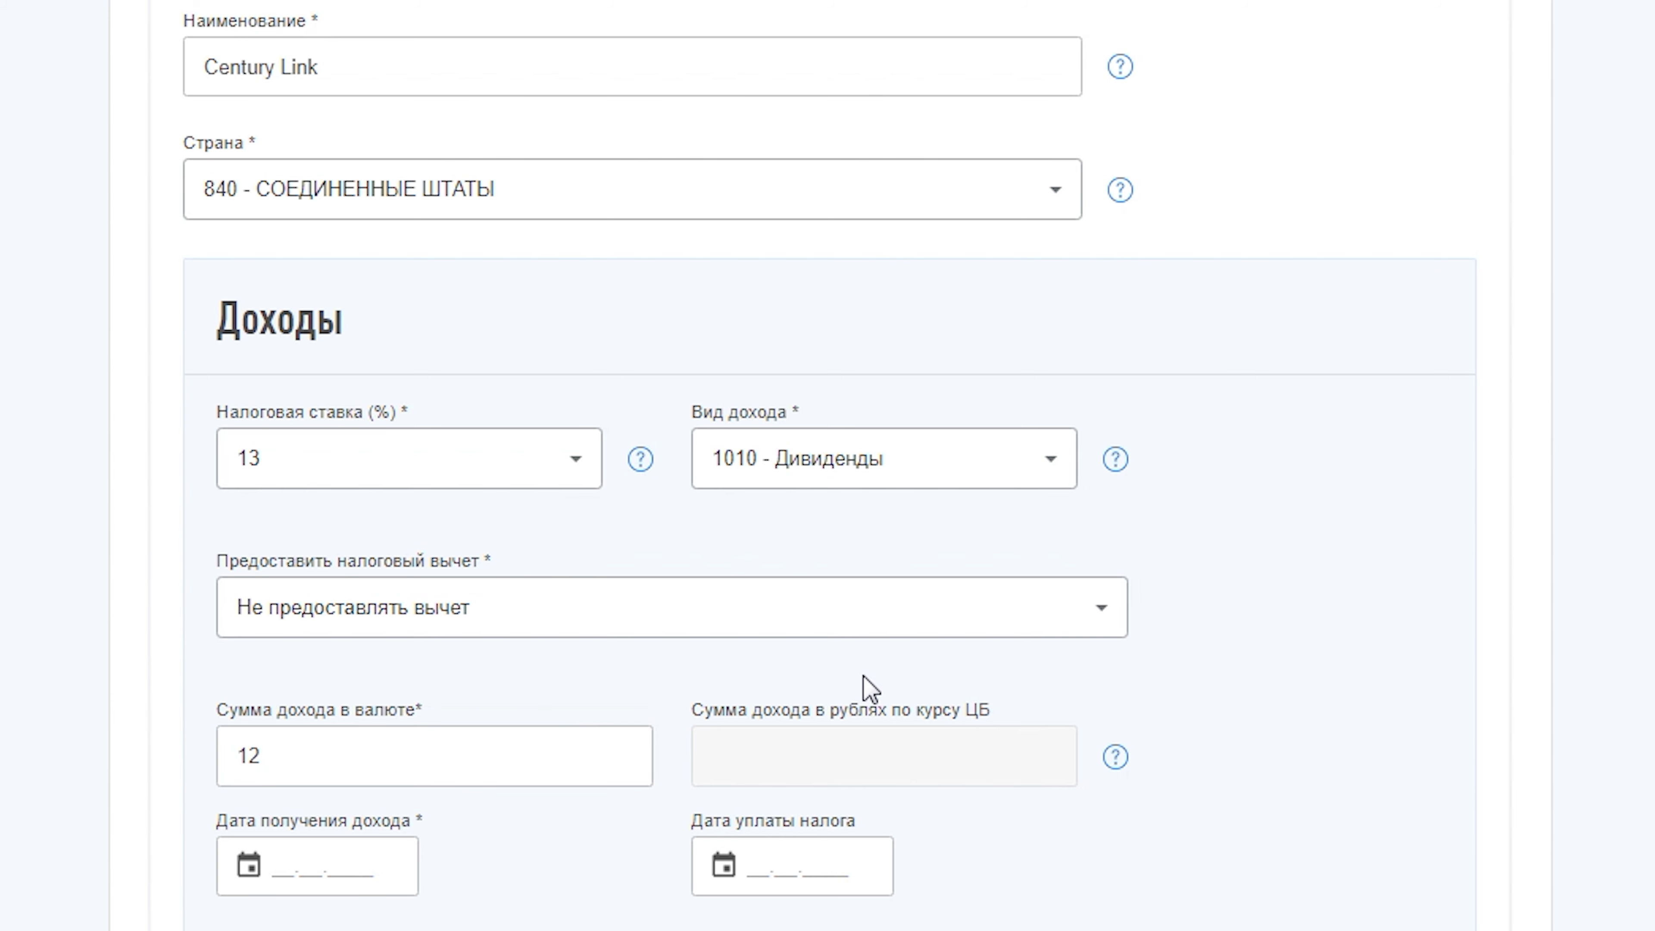
pyautogui.click(302, 884)
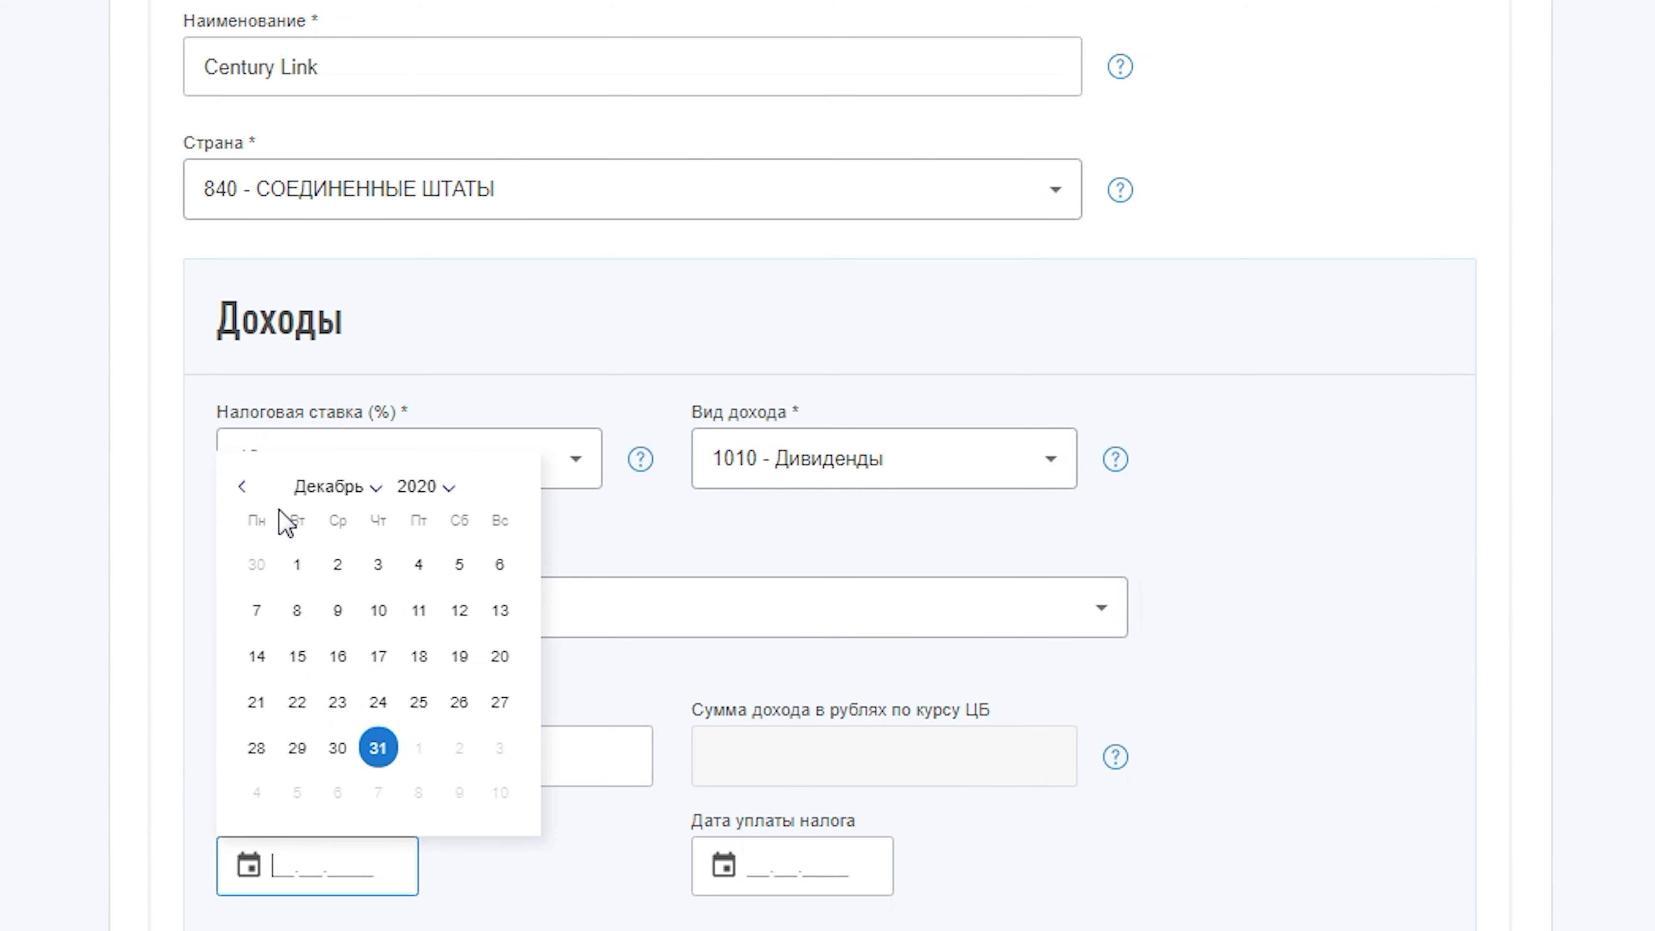
pyautogui.click(468, 614)
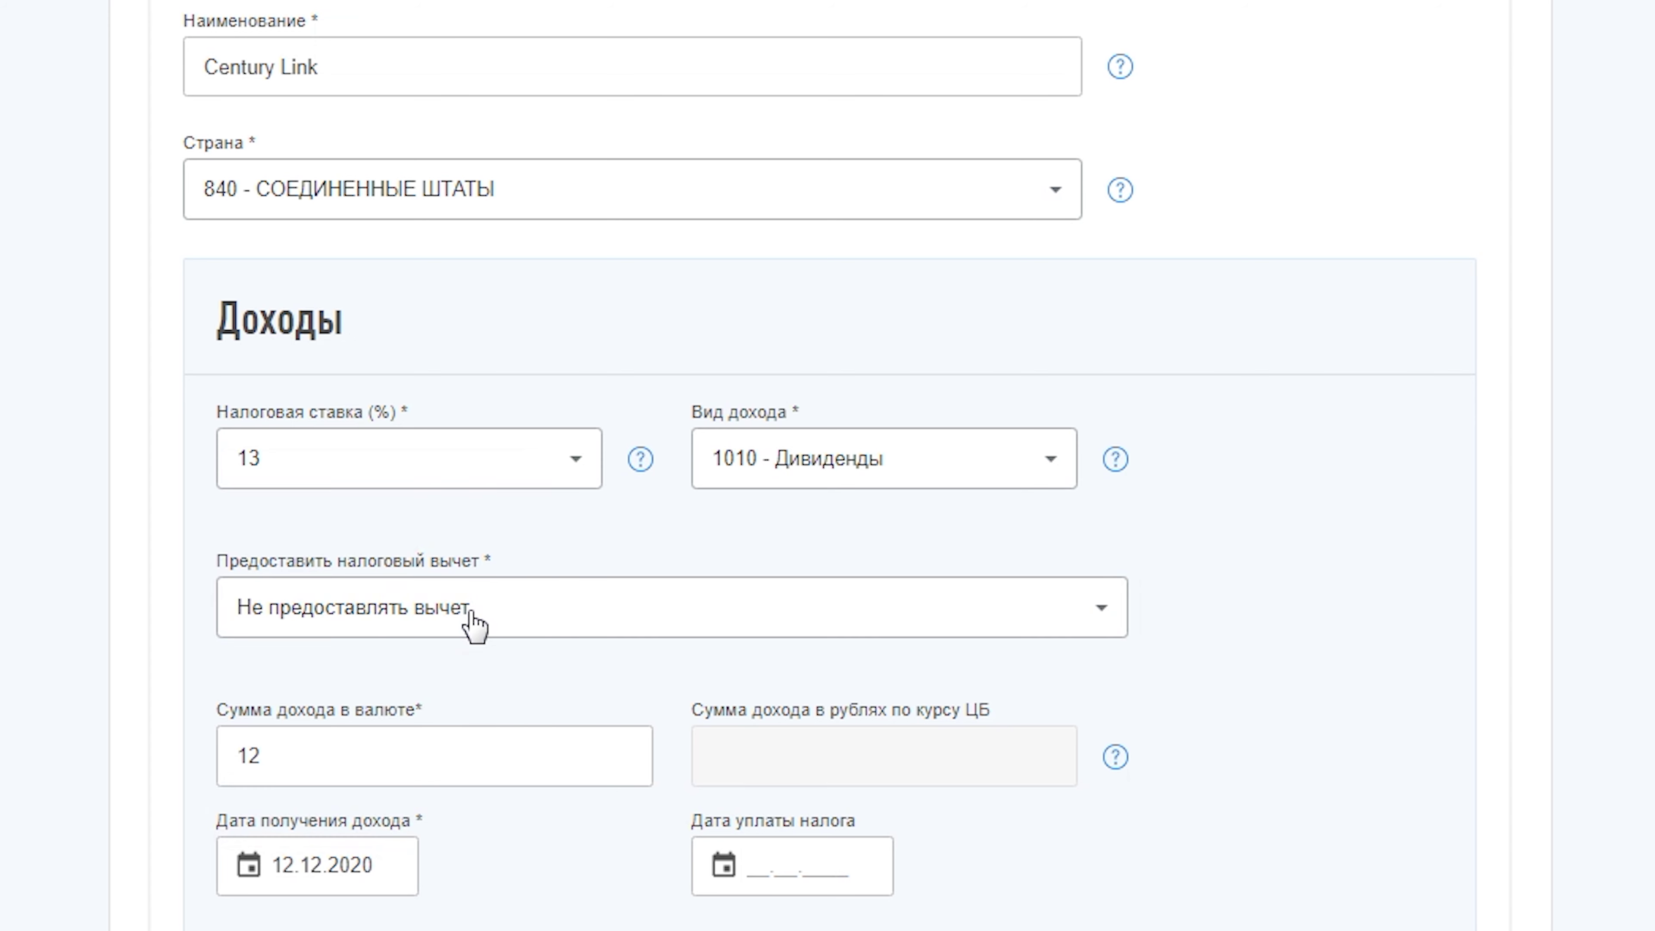
pyautogui.click(756, 867)
pyautogui.write('12.')
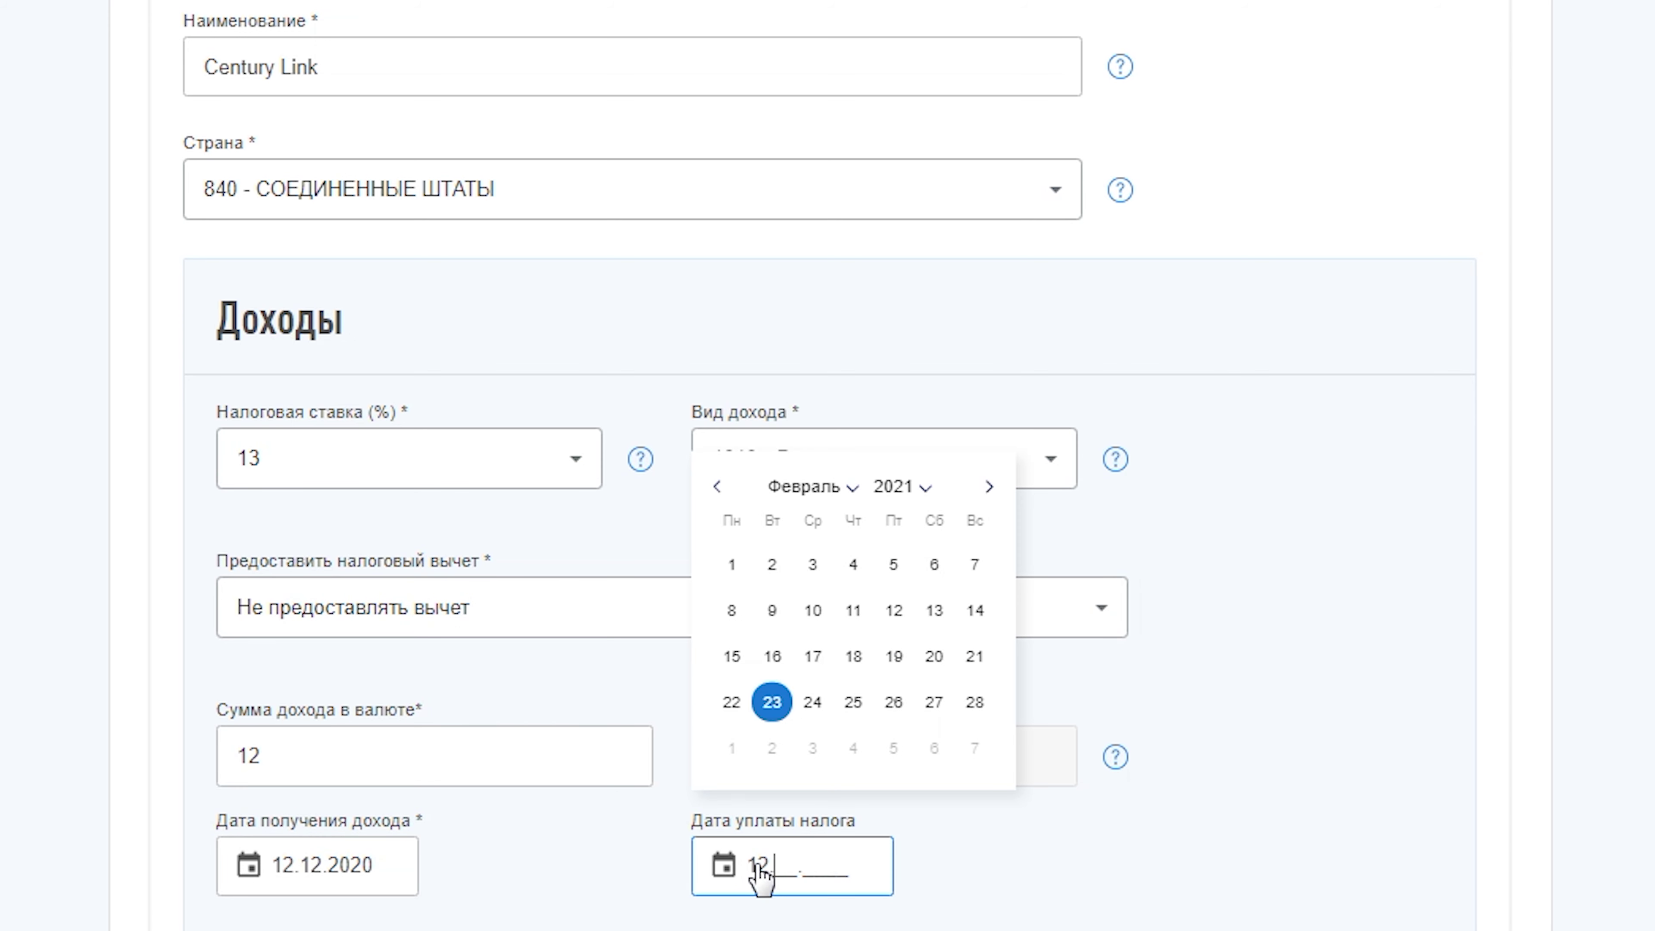
pyautogui.write('12.2020')
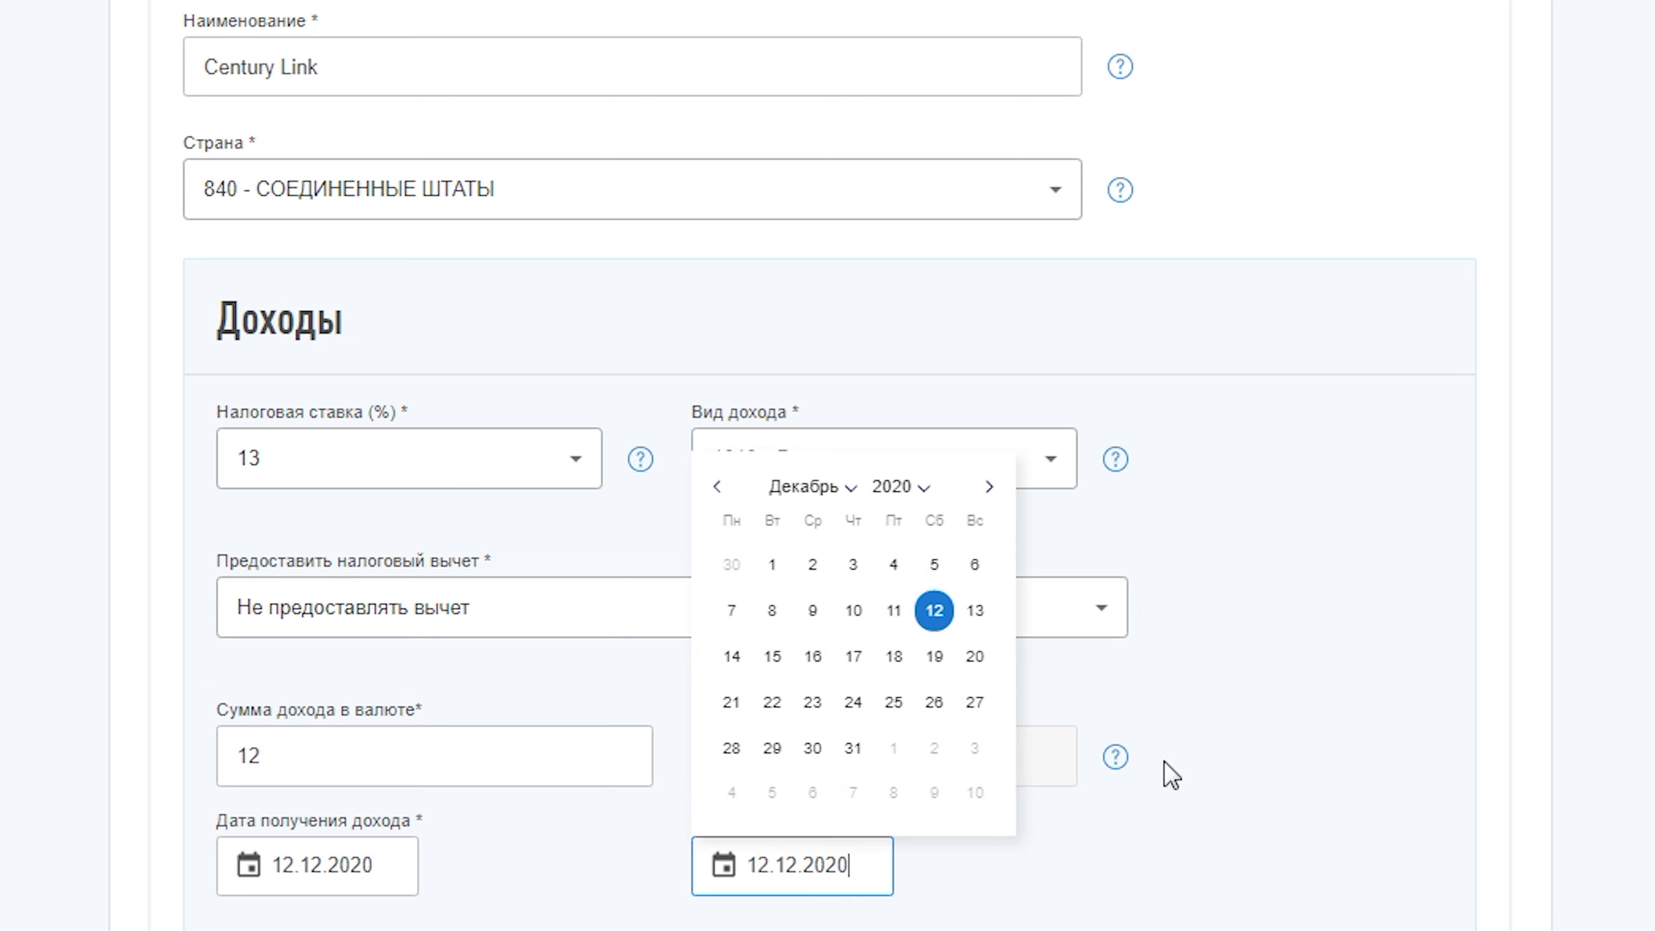
pyautogui.click(1188, 699)
# Choose 840 - Доллар США as the currency of the Century Link income.
pyautogui.scroll(-5, 648, 636)
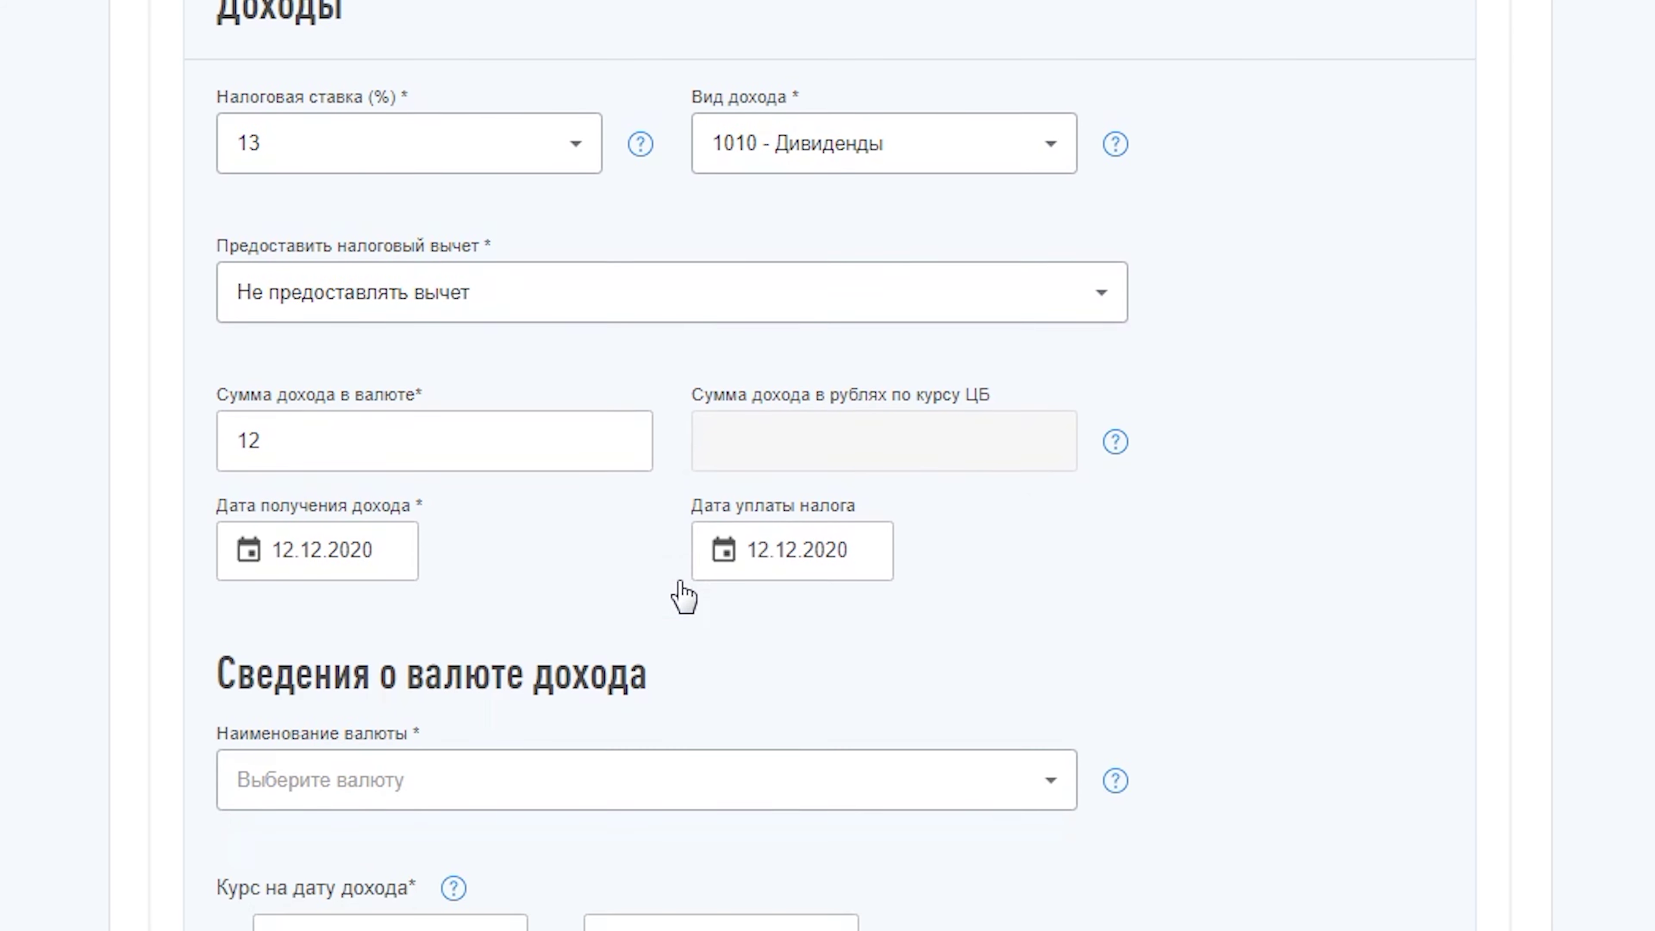
pyautogui.click(619, 759)
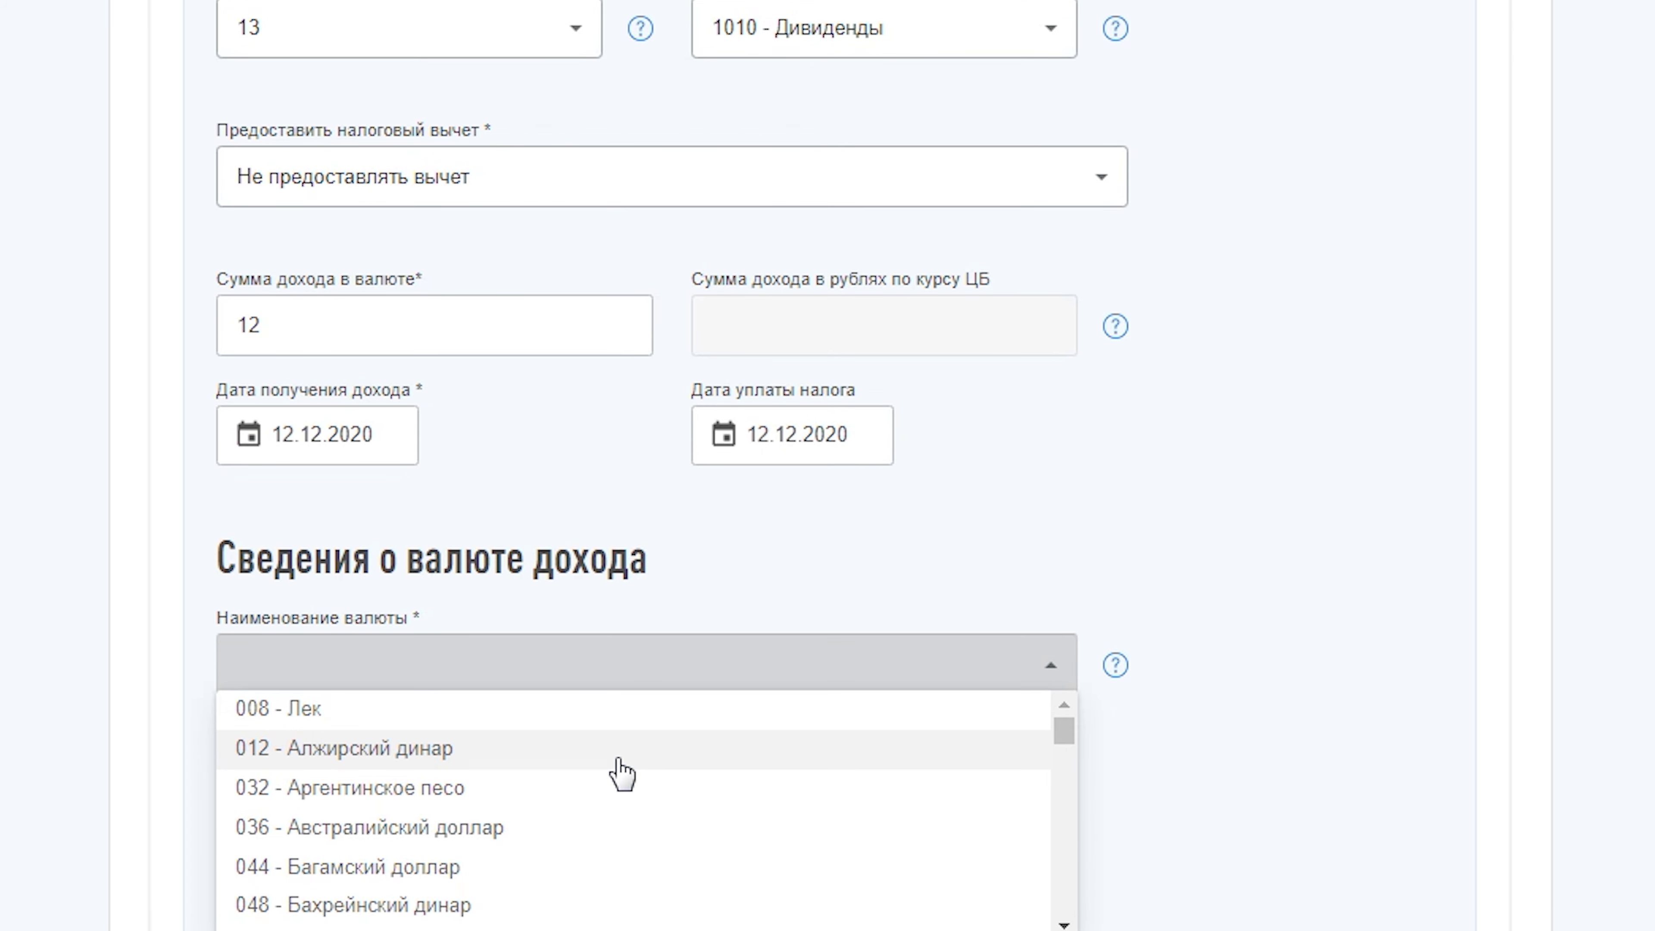
pyautogui.write('84')
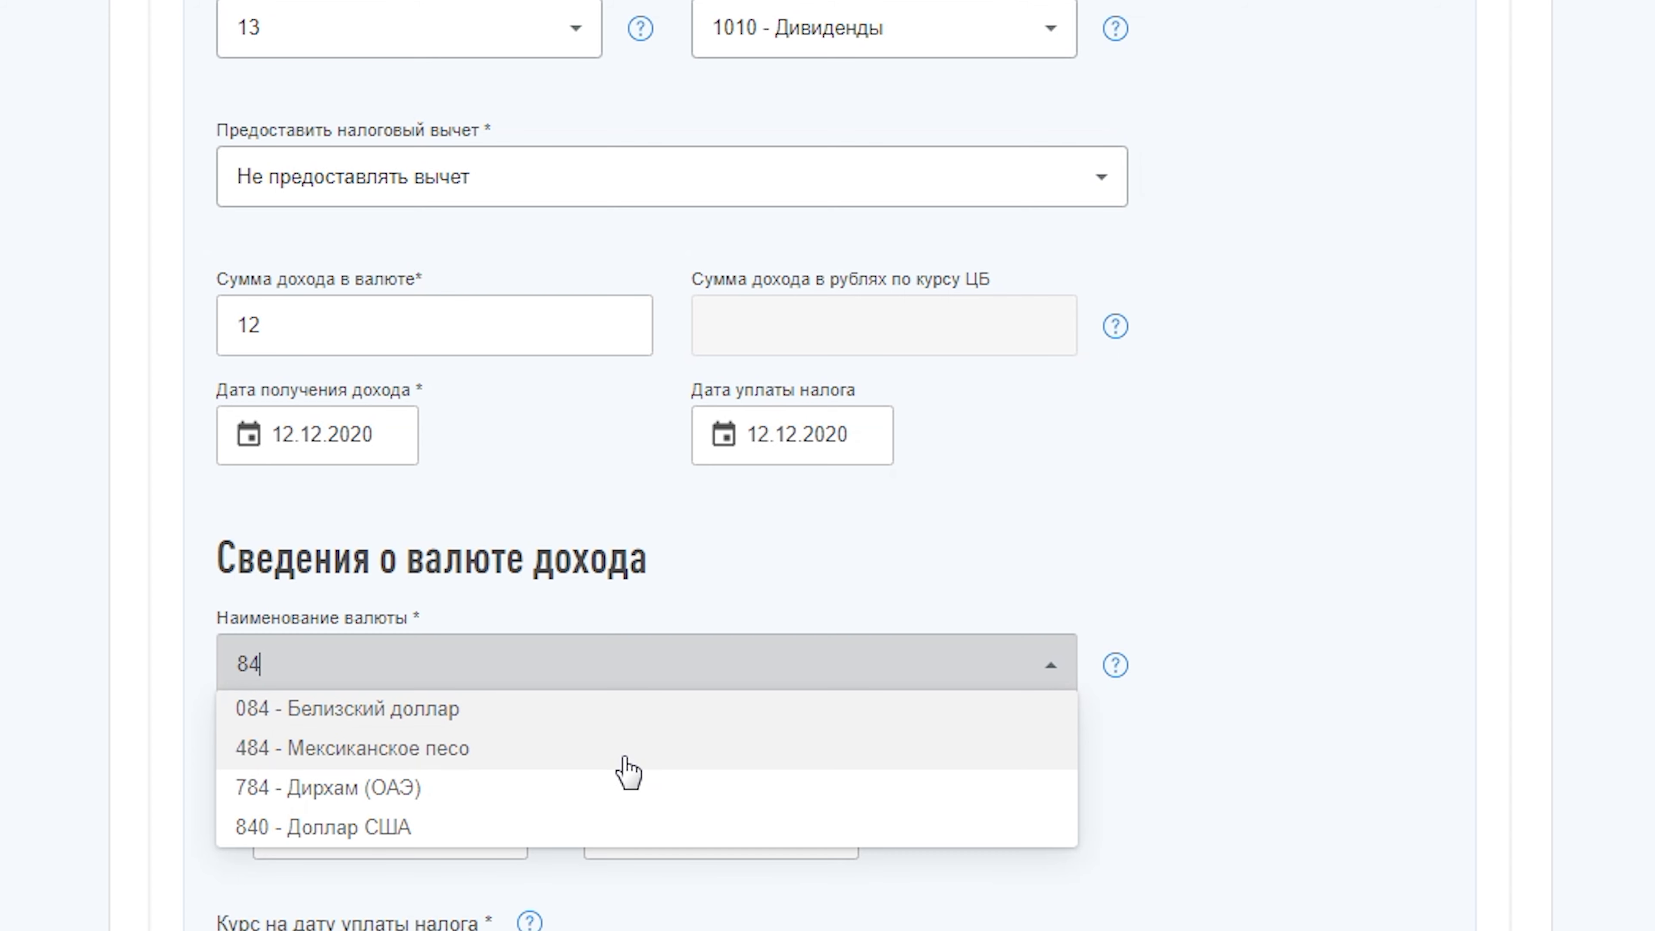
pyautogui.write('0')
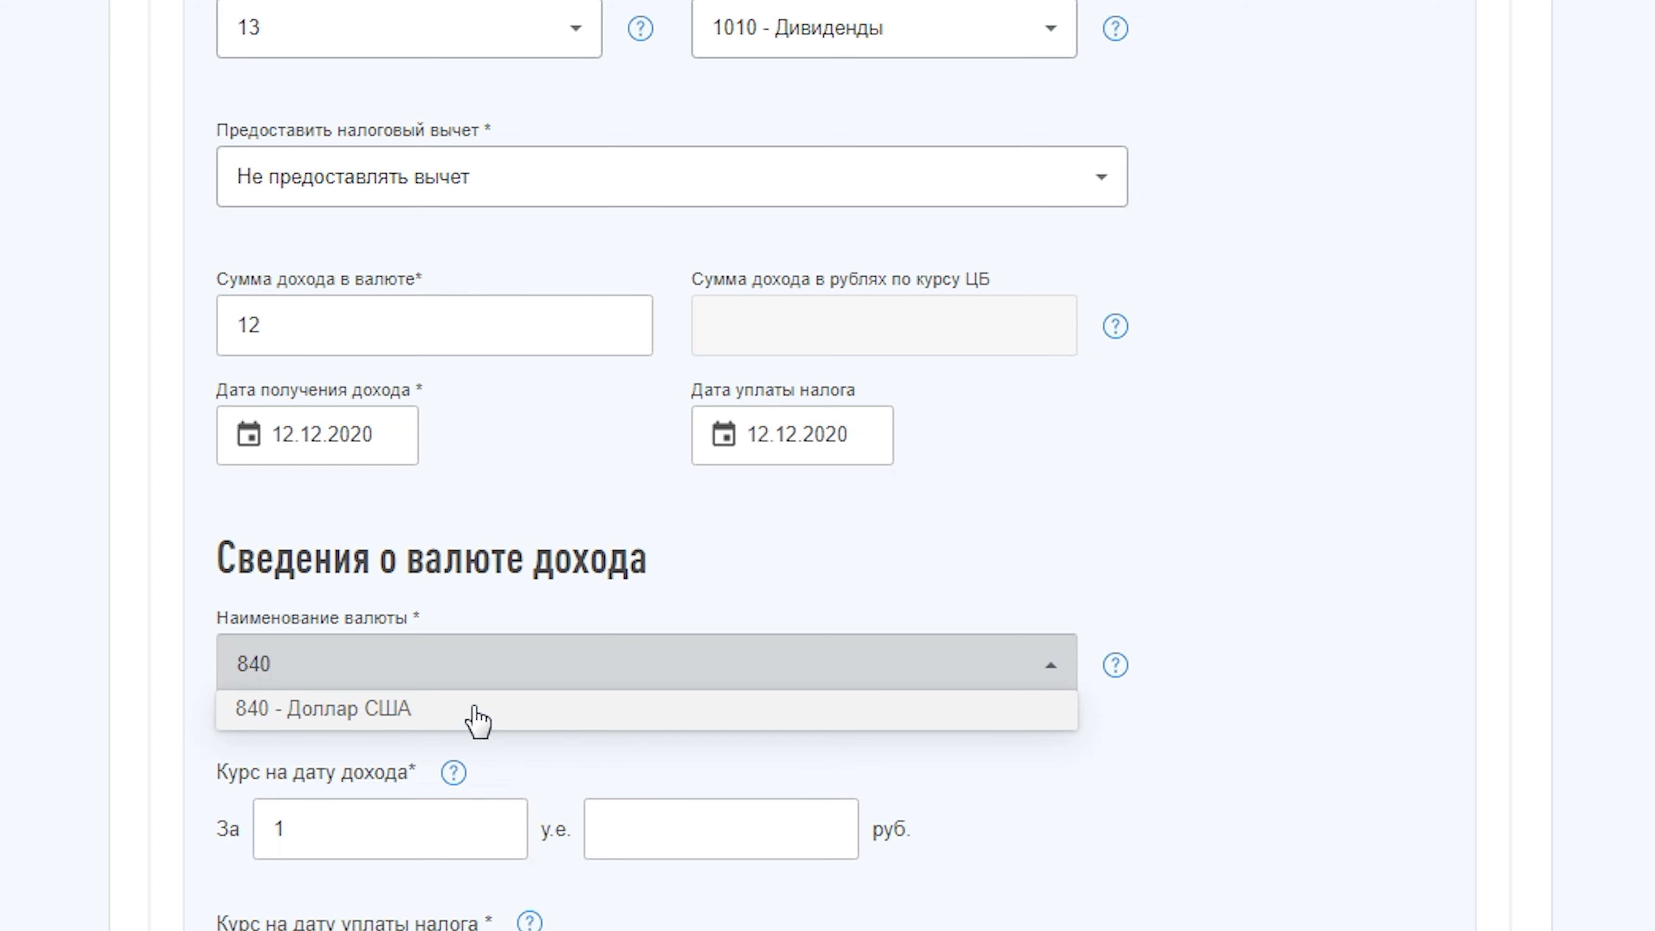